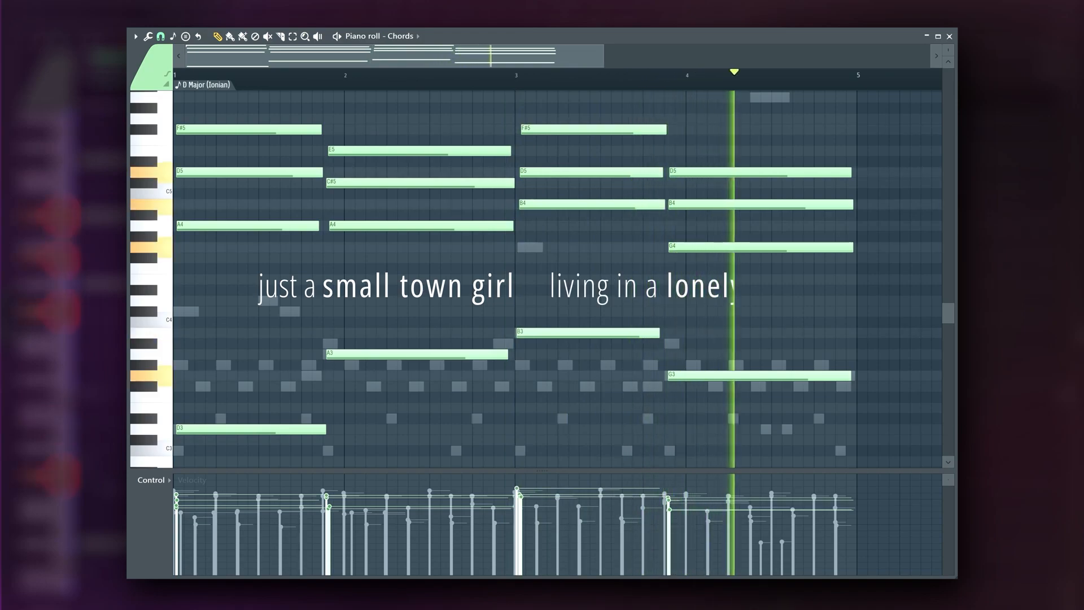
Step: Generate new chord progressions for the Chords channel in Start over mode
key(space)
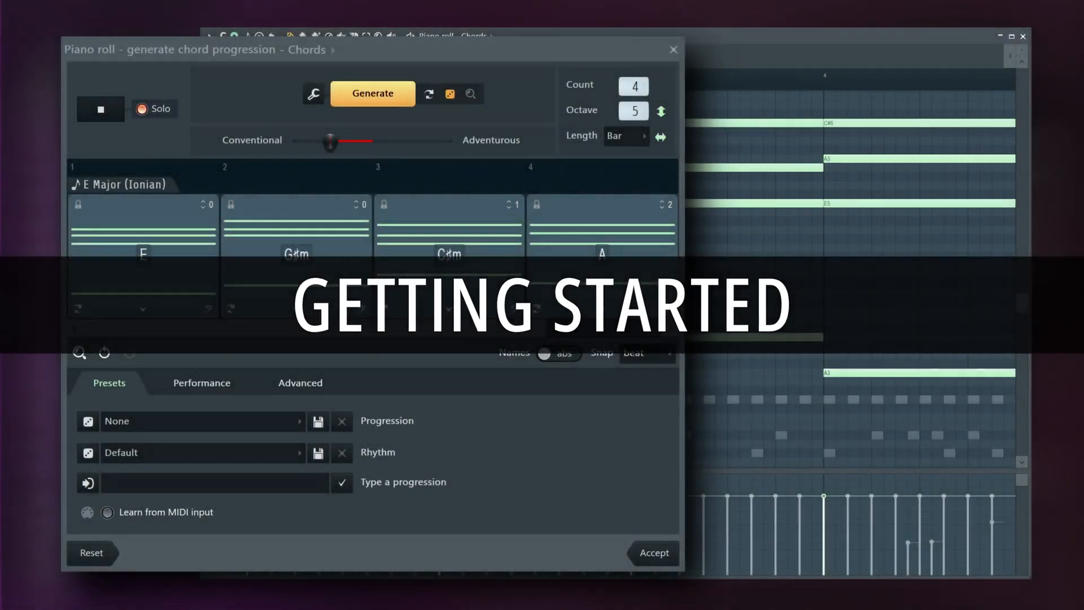
click(388, 100)
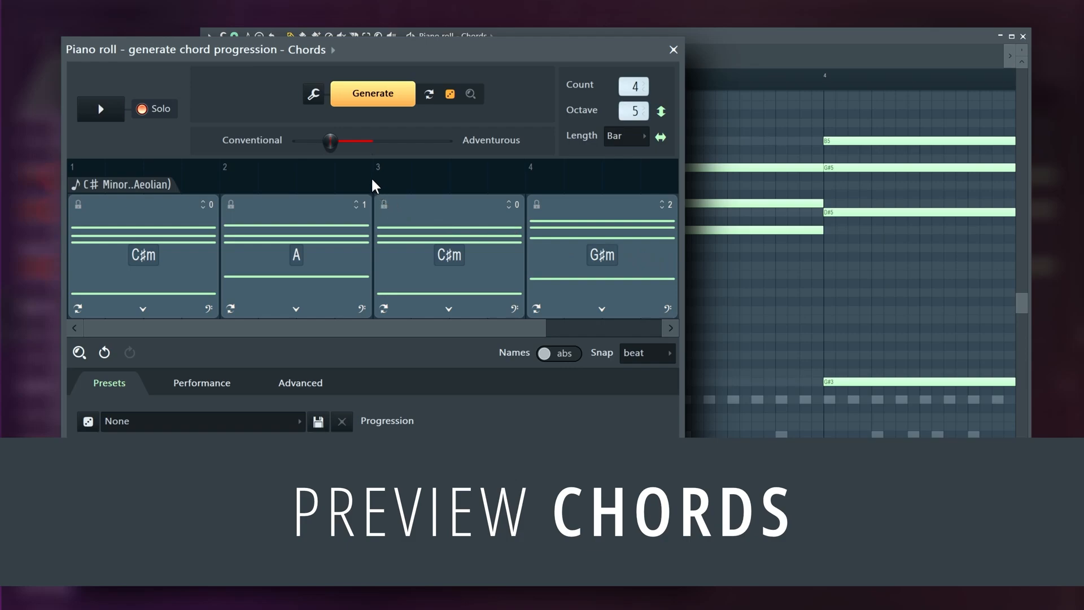
click(375, 107)
click(375, 107)
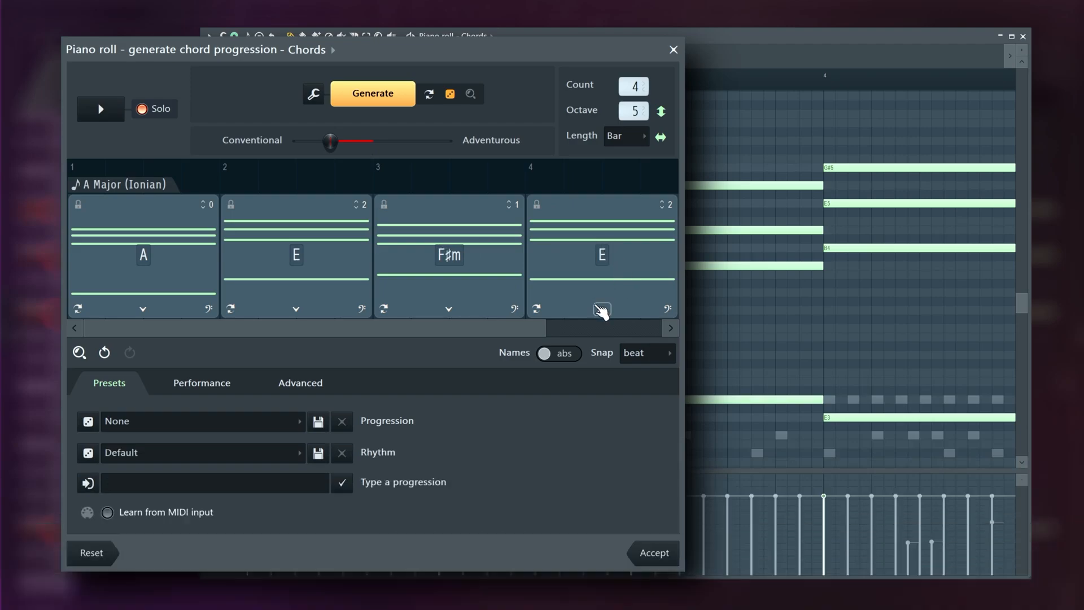
Step: Replace the fourth chord with the alternative chord D/E and preview the progression
click(601, 309)
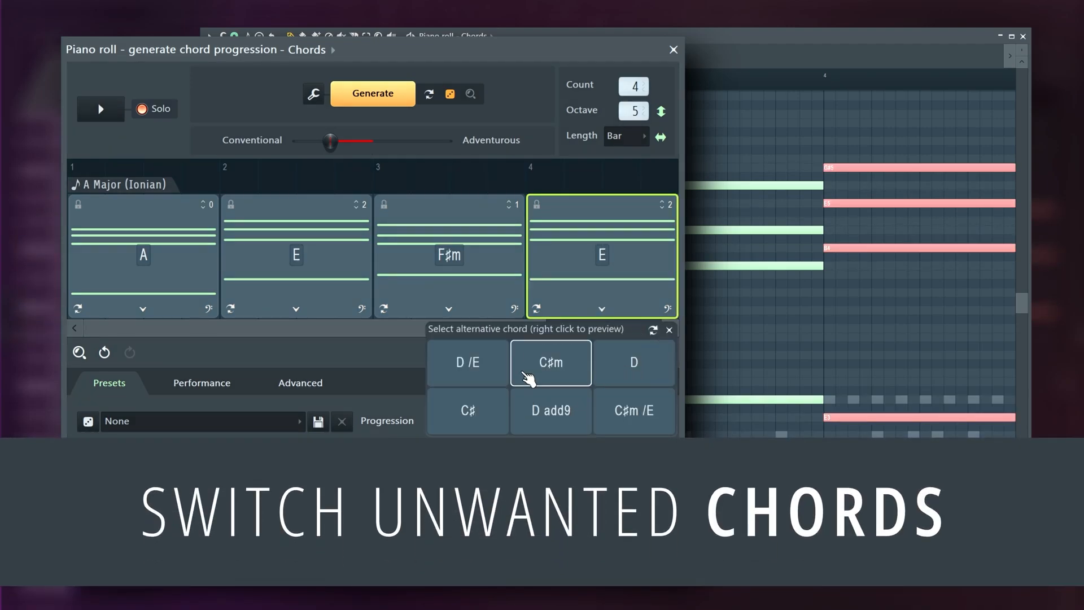
click(479, 372)
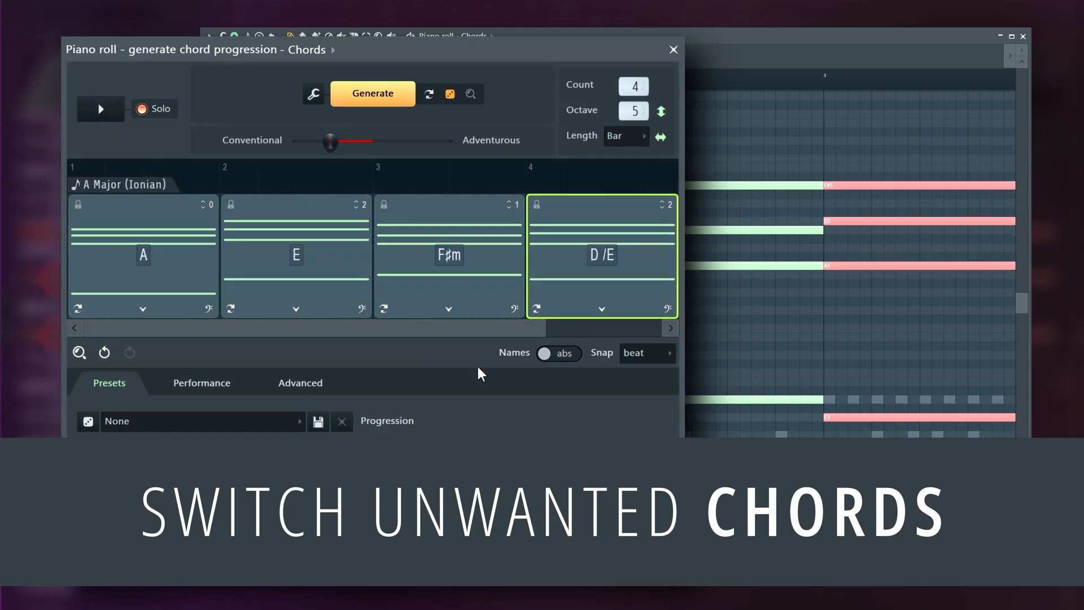
key(space)
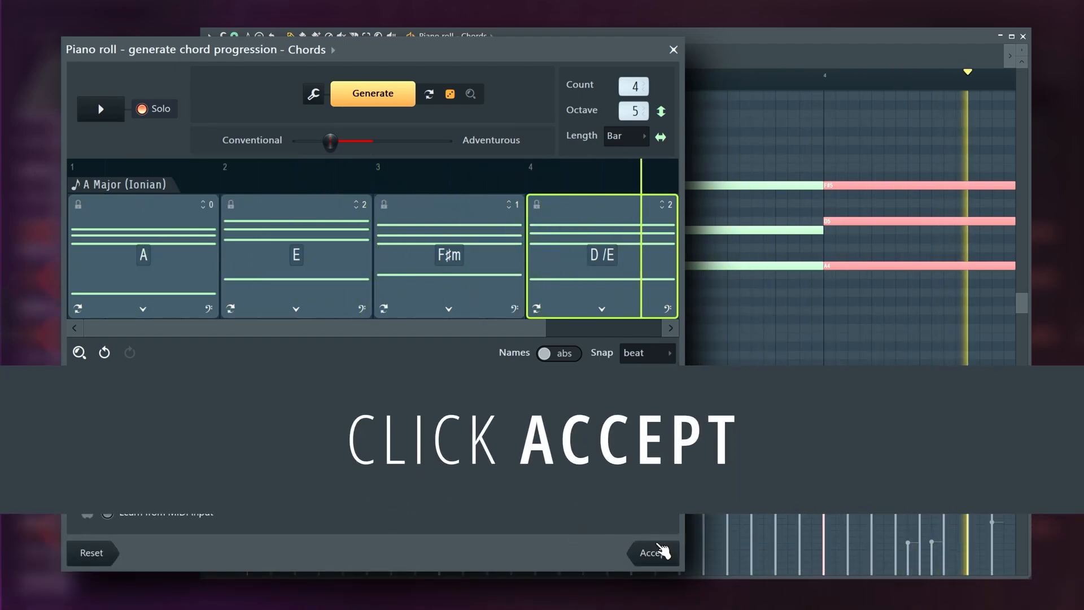
Step: Accept the progression into the Chords piano roll and play it back
click(660, 554)
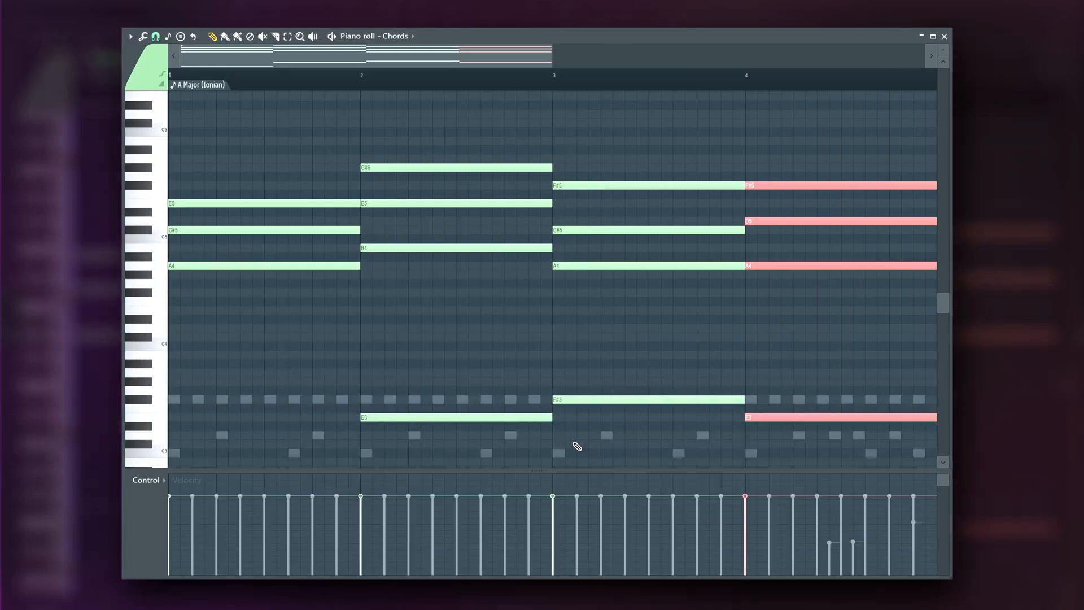
key(space)
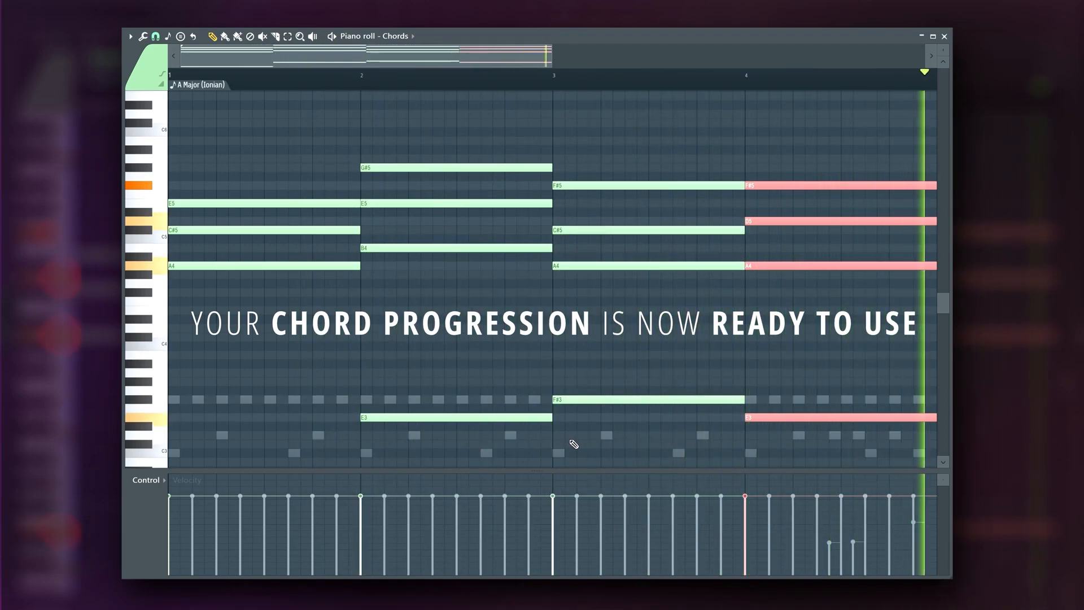
key(space)
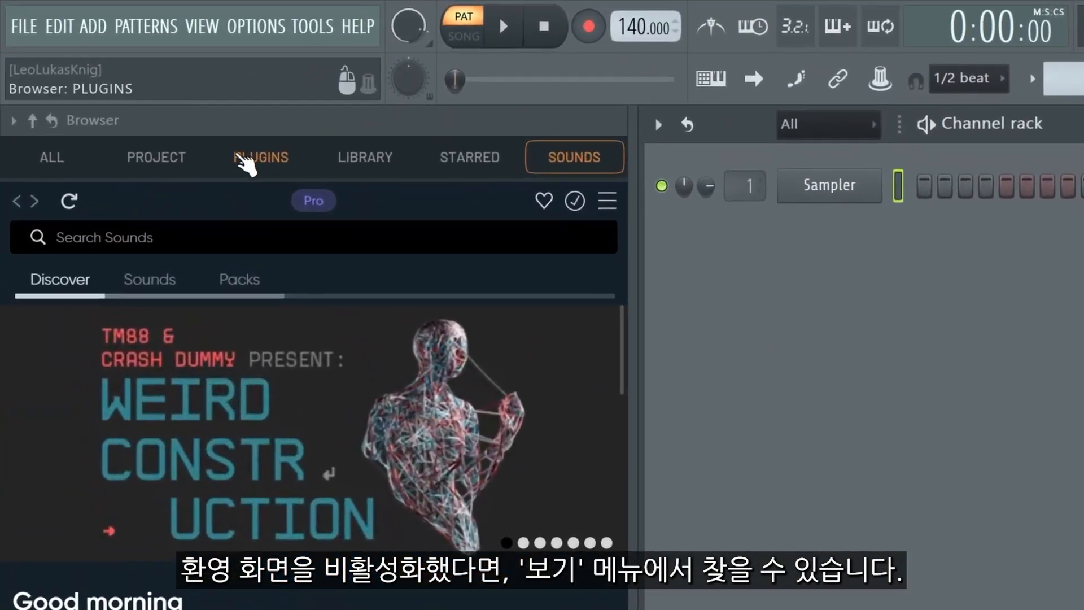
Step: Load a project template from the Welcome to FL Studio window and start creating in the Chord progression tool
click(202, 26)
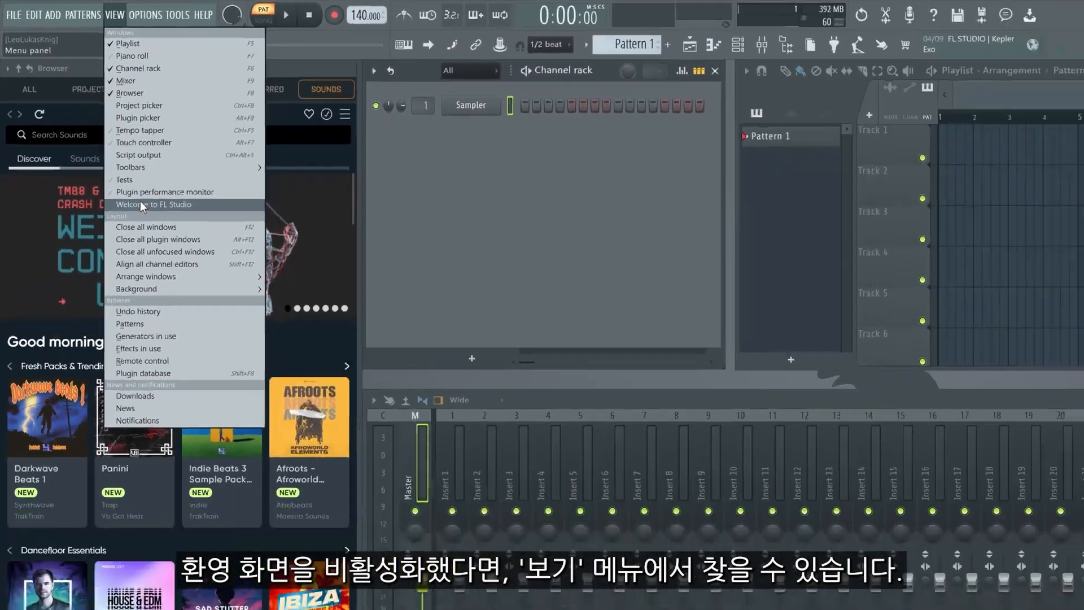
click(255, 368)
double_click(754, 131)
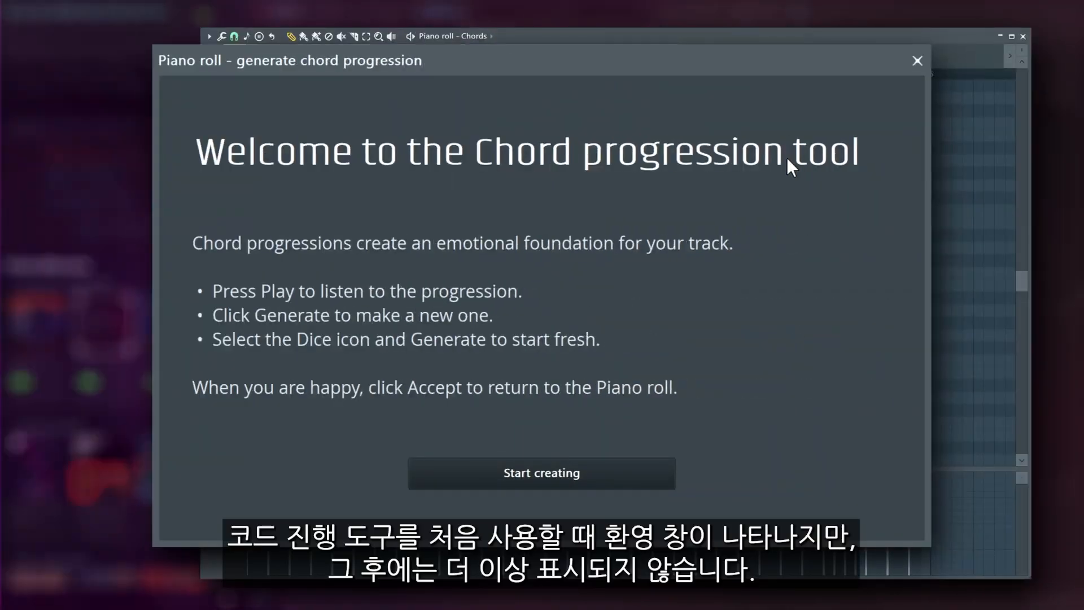
click(626, 480)
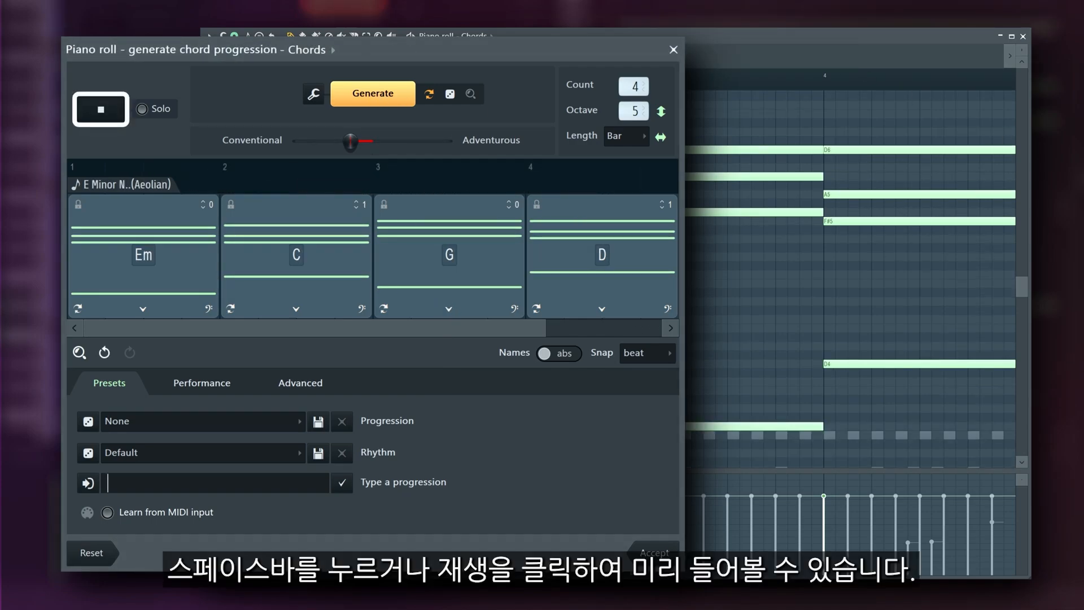
Step: Turn on Solo and preview the progression with only the chords playing
click(96, 117)
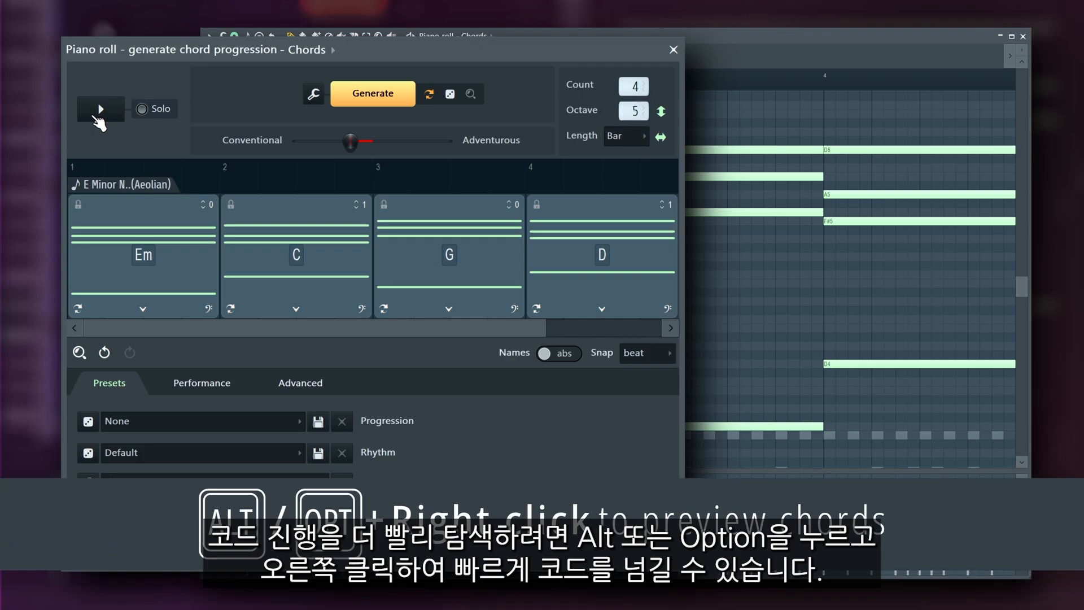
click(144, 113)
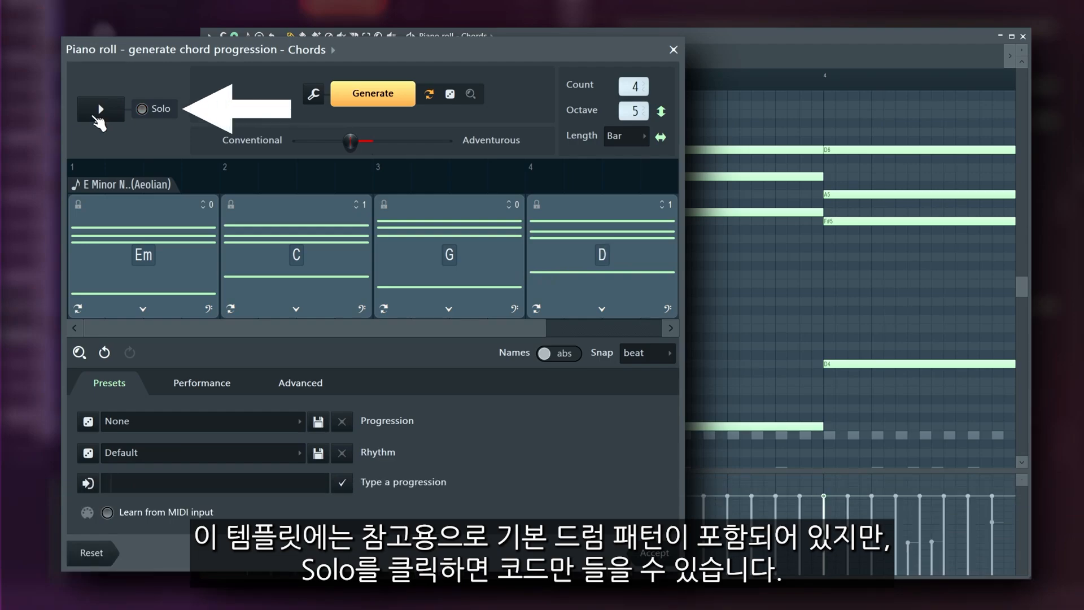
click(103, 110)
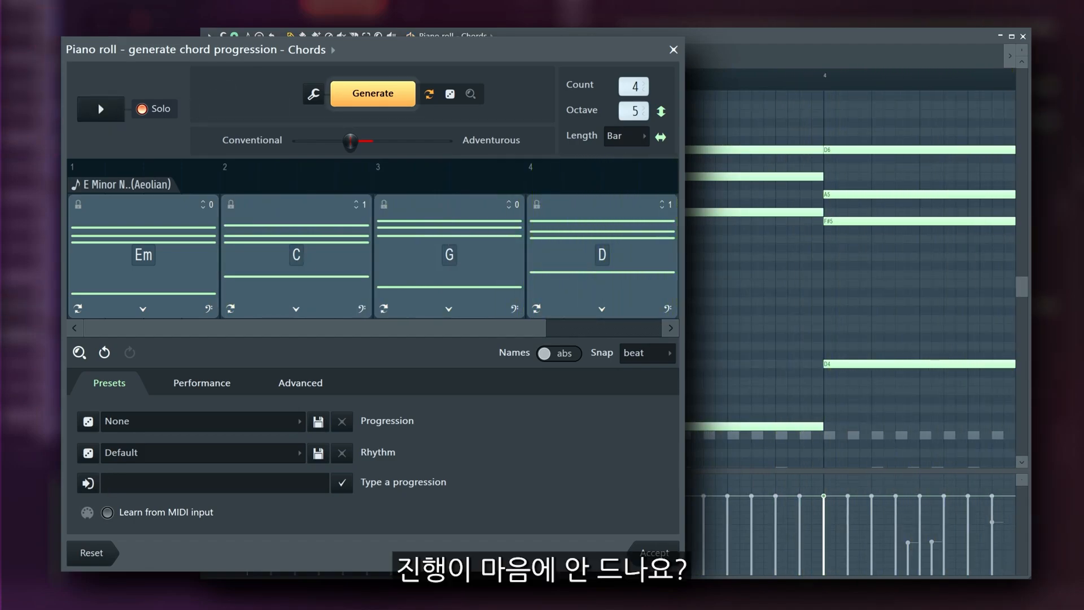
Step: Generate a fresh progression and key in Start over mode, then apply the I-vi-ii-V: Smooth progression preset
click(391, 101)
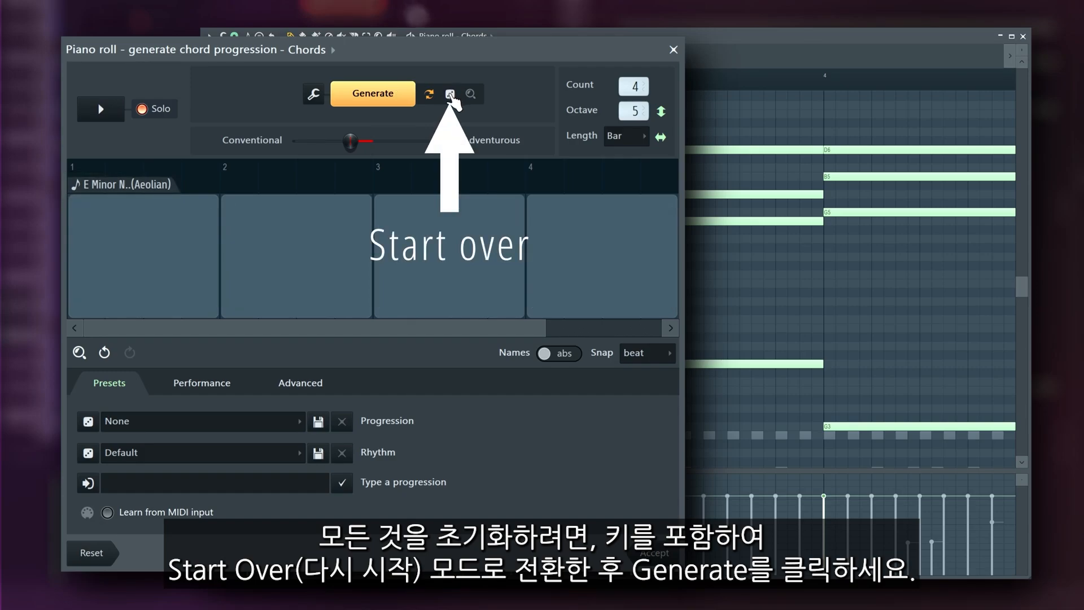
click(391, 103)
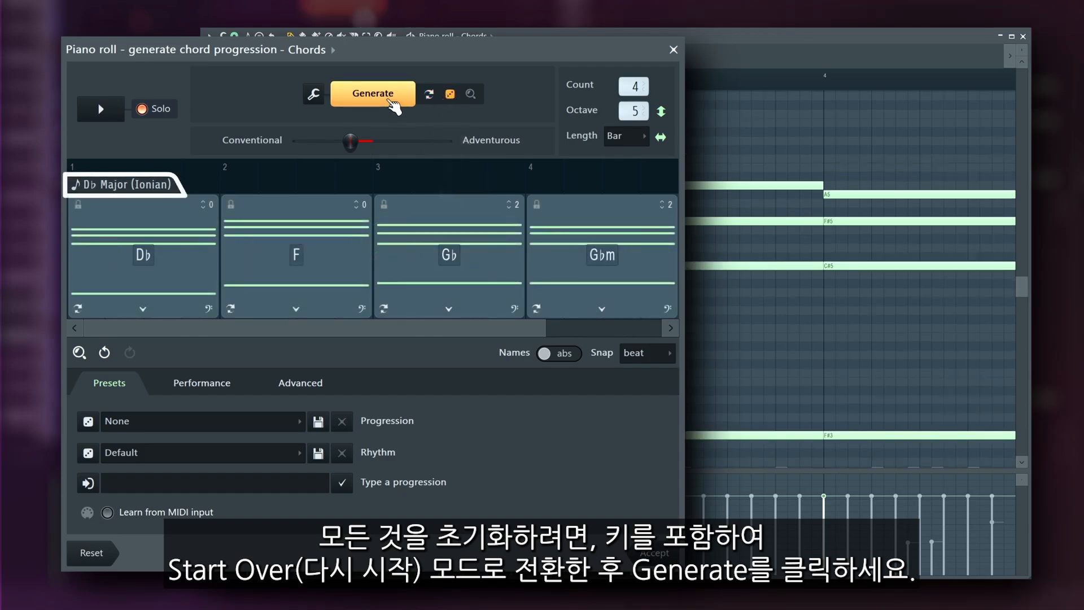
key(space)
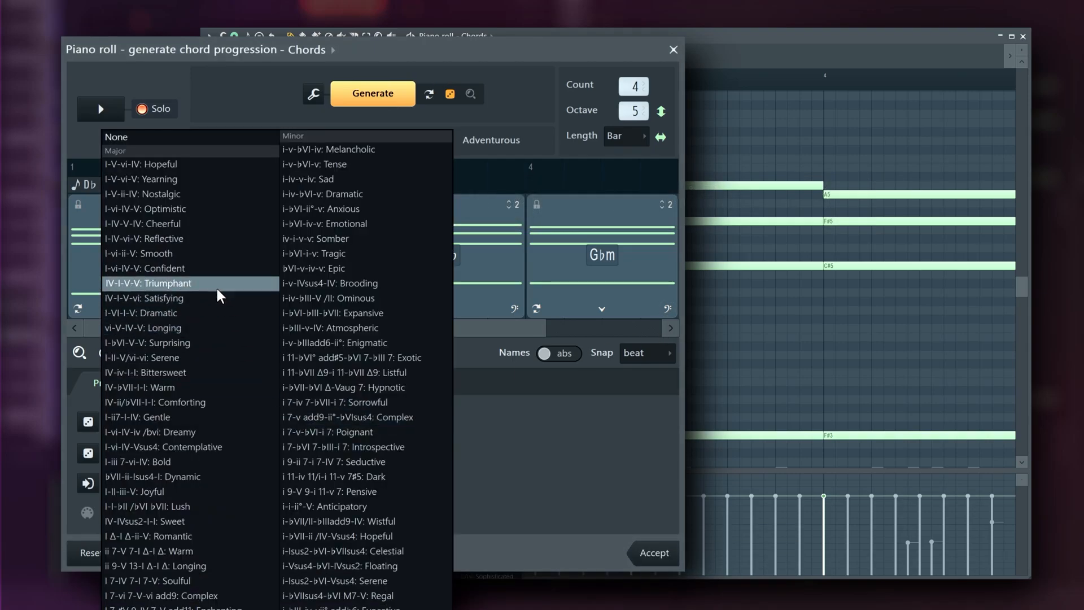
click(212, 253)
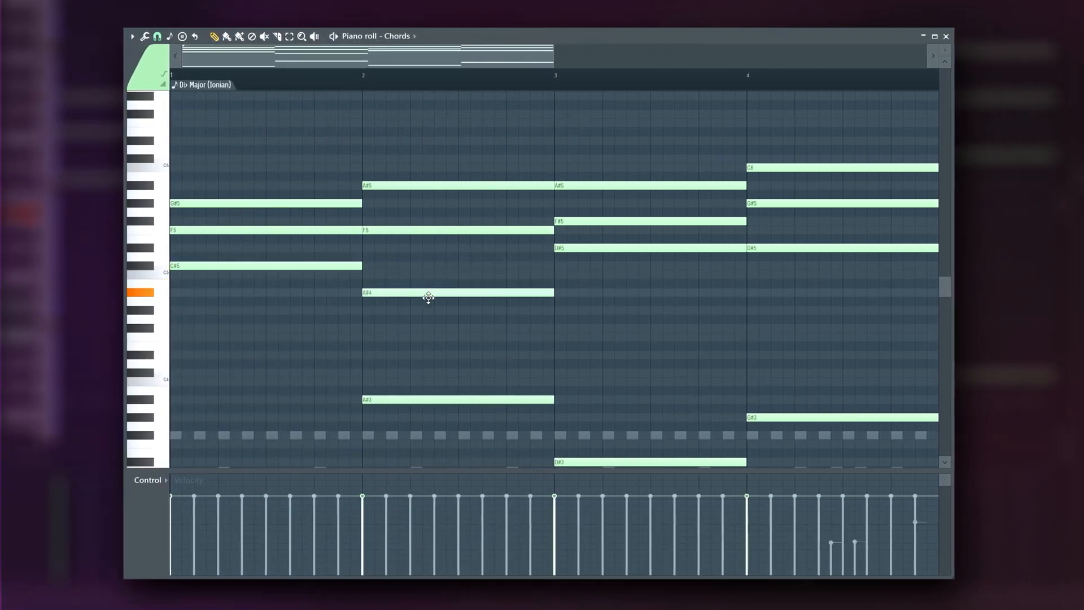
Step: Lower the second chord's A#4 note to G#4 and the third chord's D#5 note to C#5 in the piano roll
drag(428, 298, 430, 312)
drag(606, 251, 617, 269)
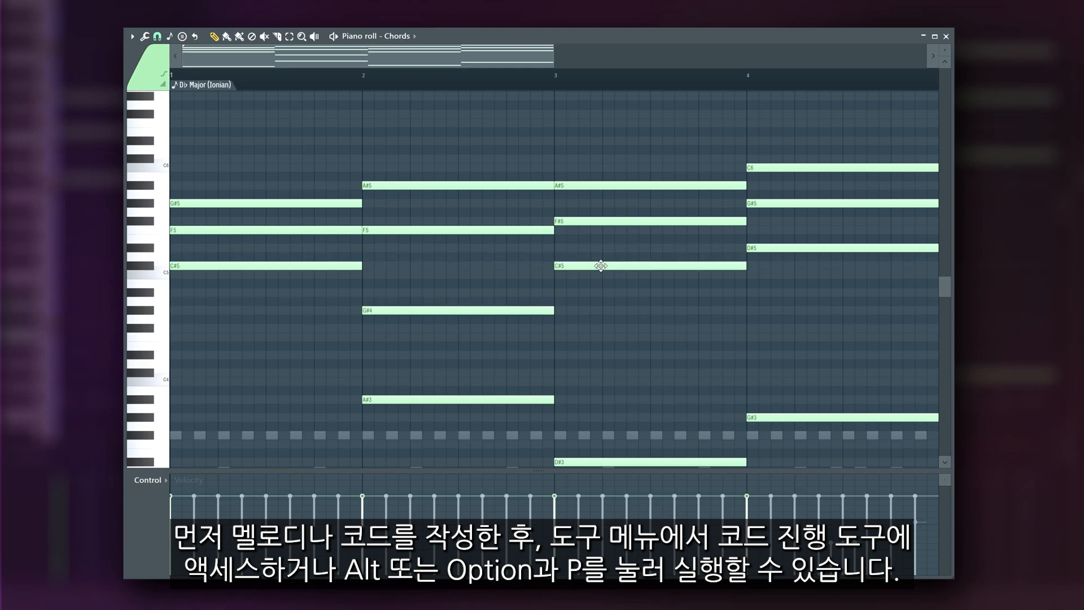
Step: Reopen the chord progression generator, lock the first two chords and regenerate the unlocked ones, previewing the result
click(145, 37)
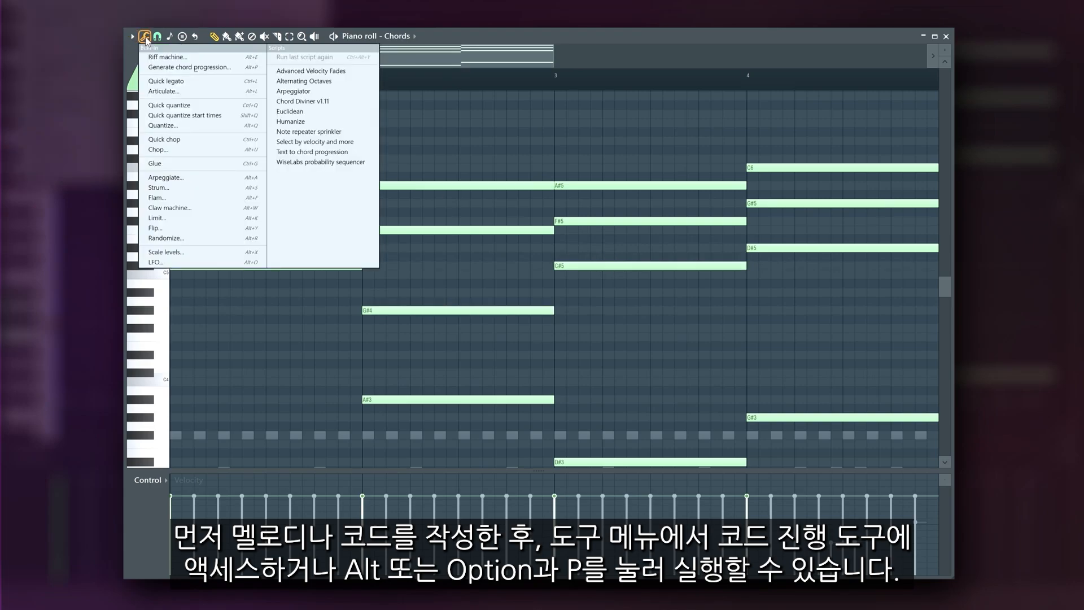
click(155, 68)
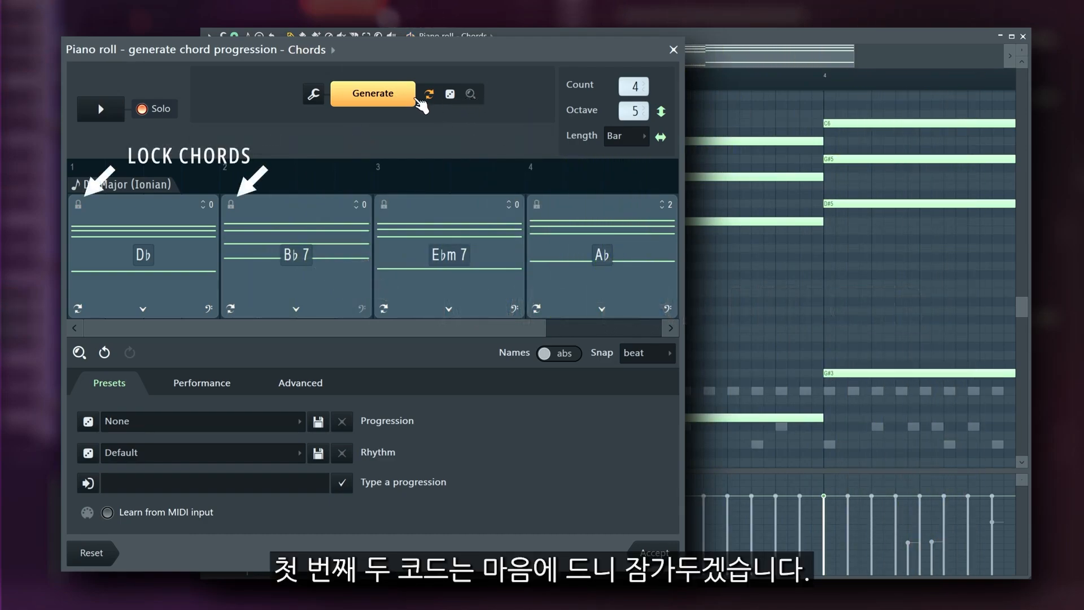
click(78, 203)
click(230, 204)
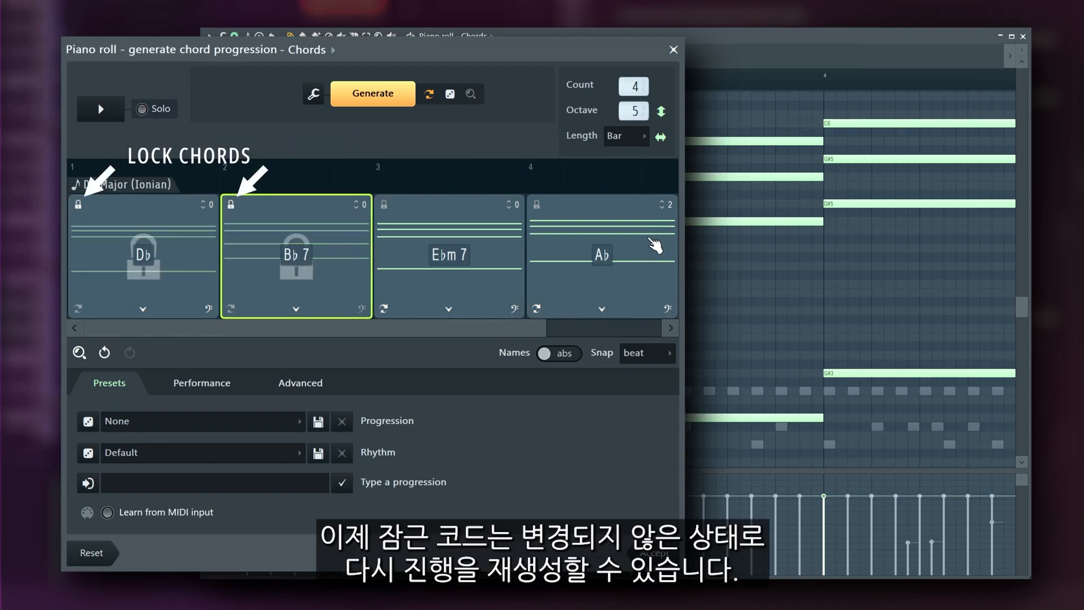
click(387, 99)
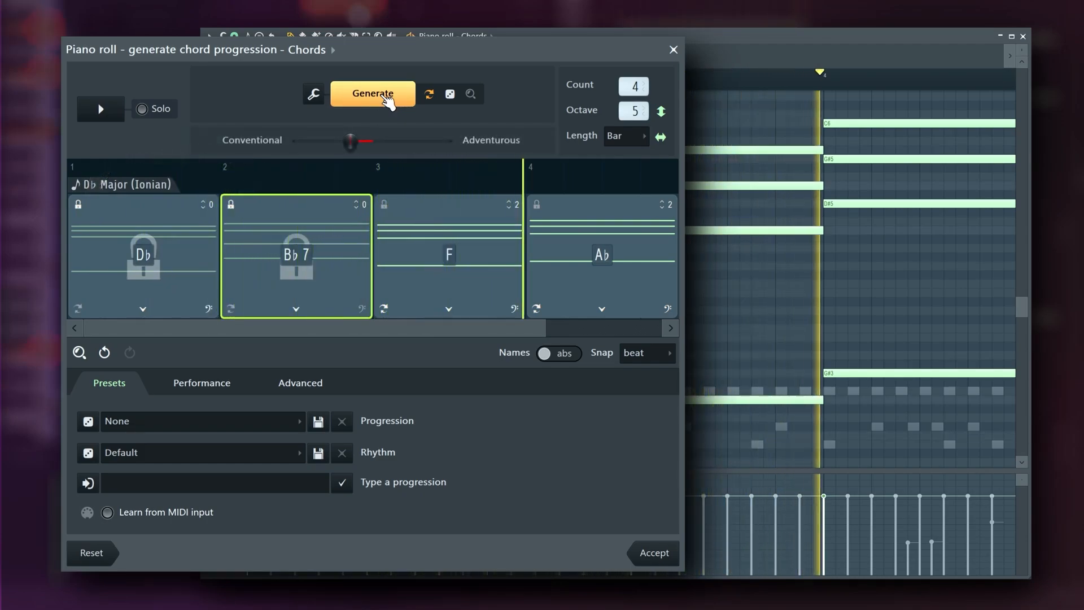
click(389, 99)
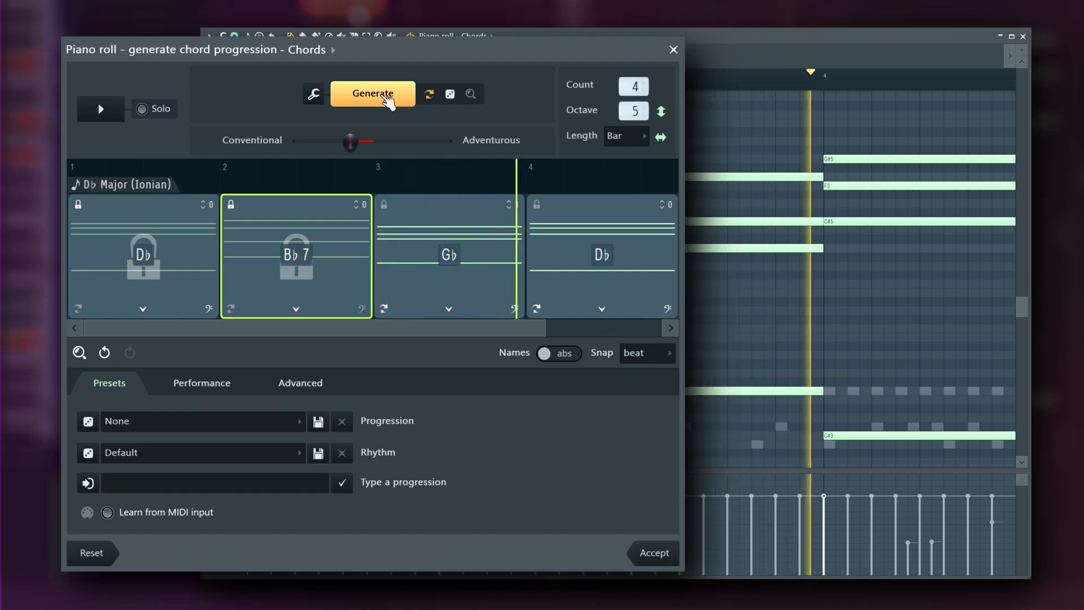
key(space)
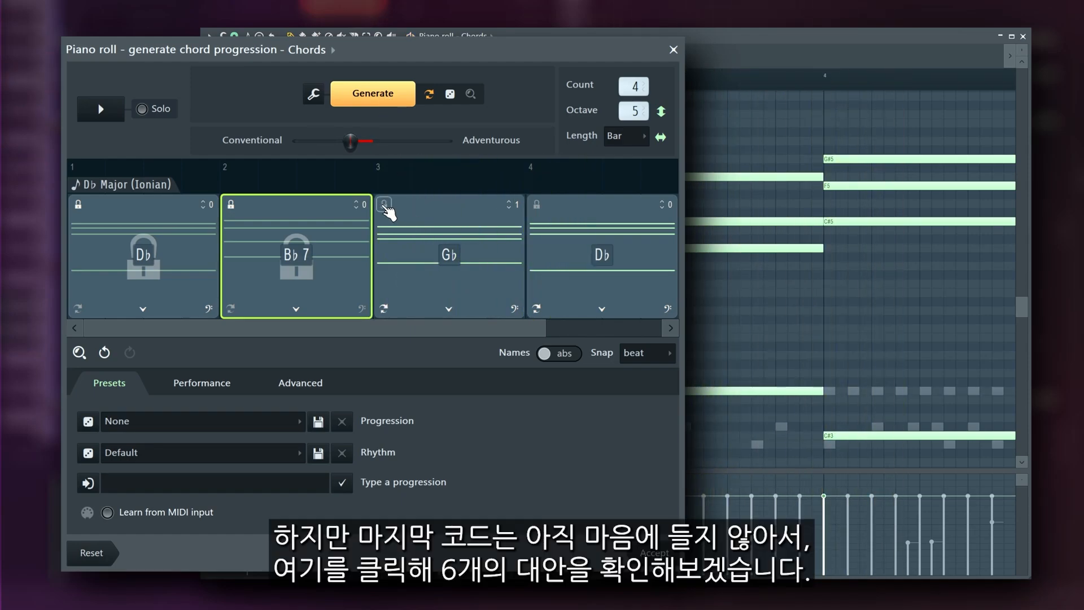
Step: Lock the third chord and replace the fourth chord with an alternative A♭ chord
click(385, 205)
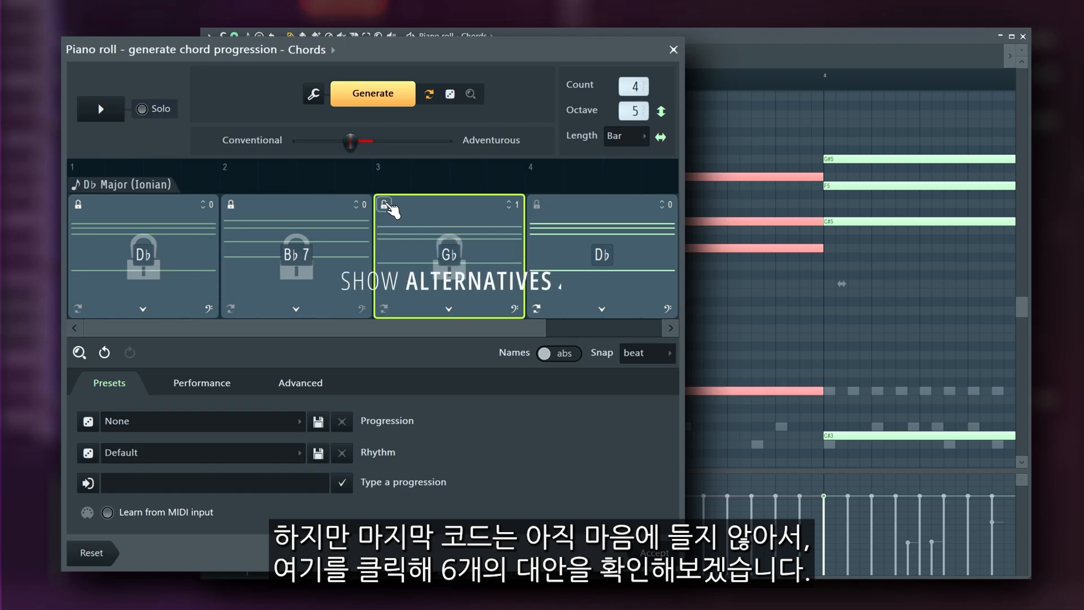
click(601, 309)
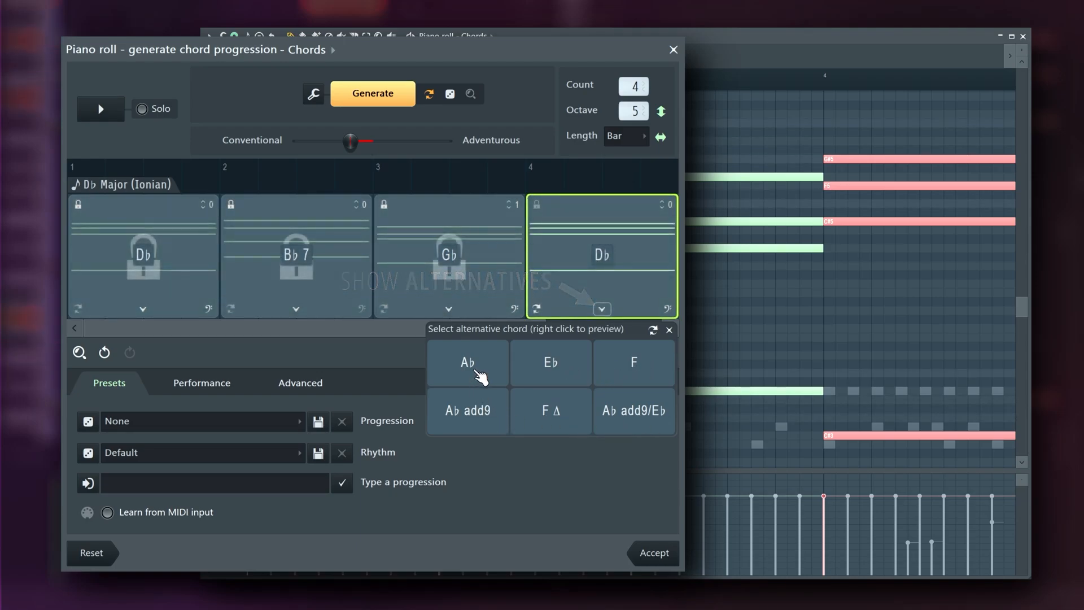
click(483, 410)
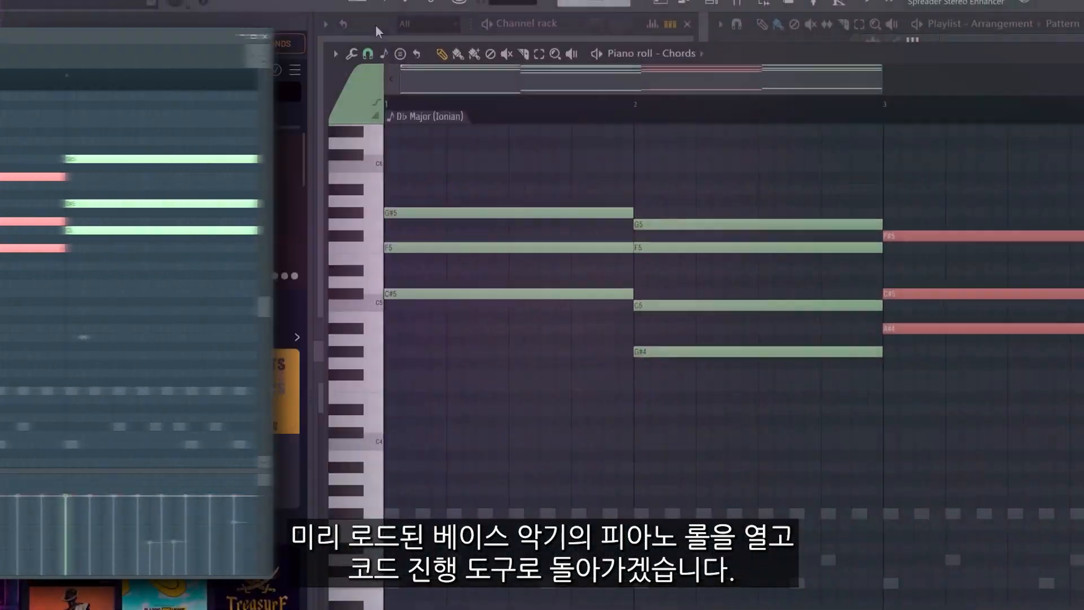
Step: Open the Bass channel's piano roll and return to the chord progression generator
right_click(442, 96)
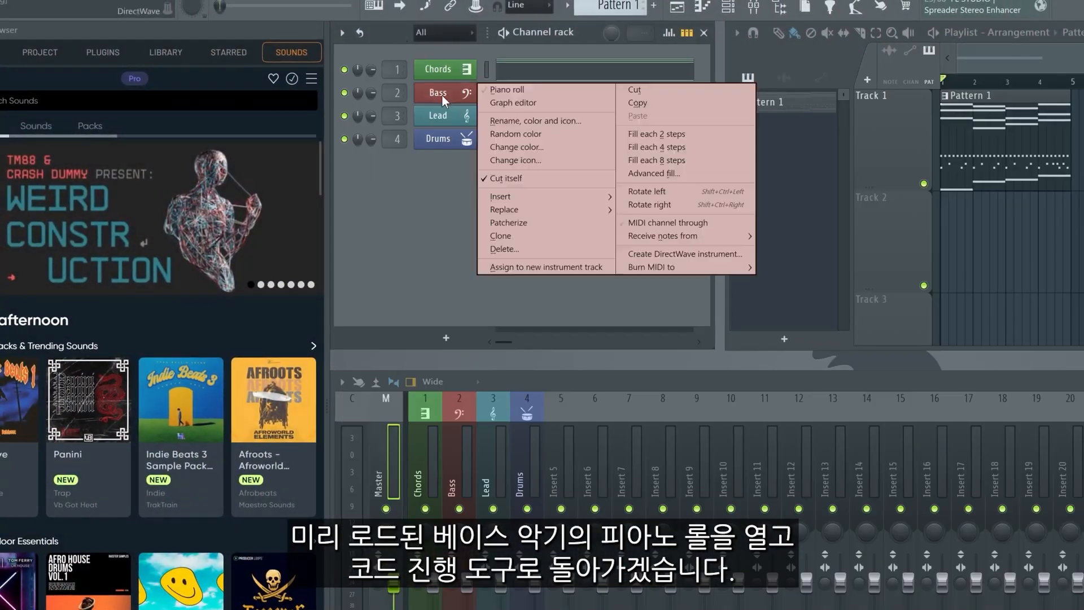
click(508, 92)
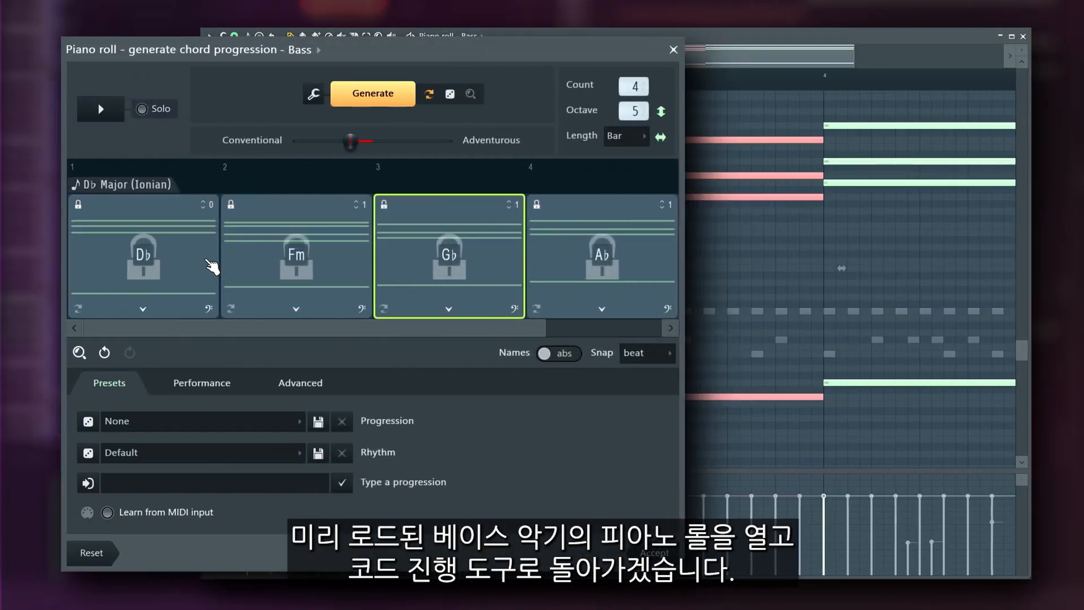
Step: Turn off the main notes of all four Bass chords, keeping only the bass notes, and play back the resulting bass line
click(217, 266)
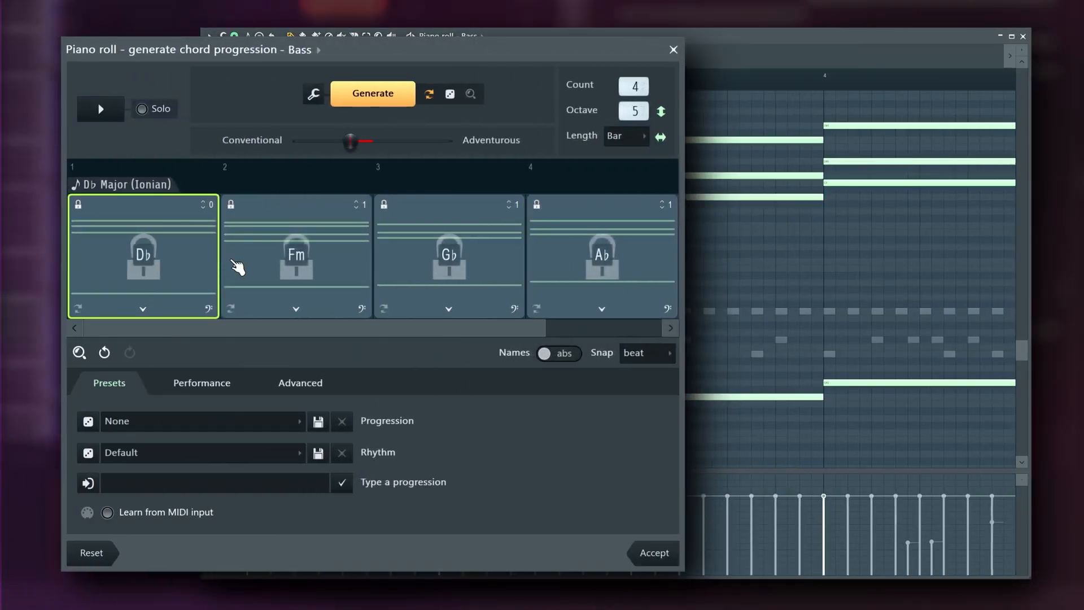
key(ctrl+a)
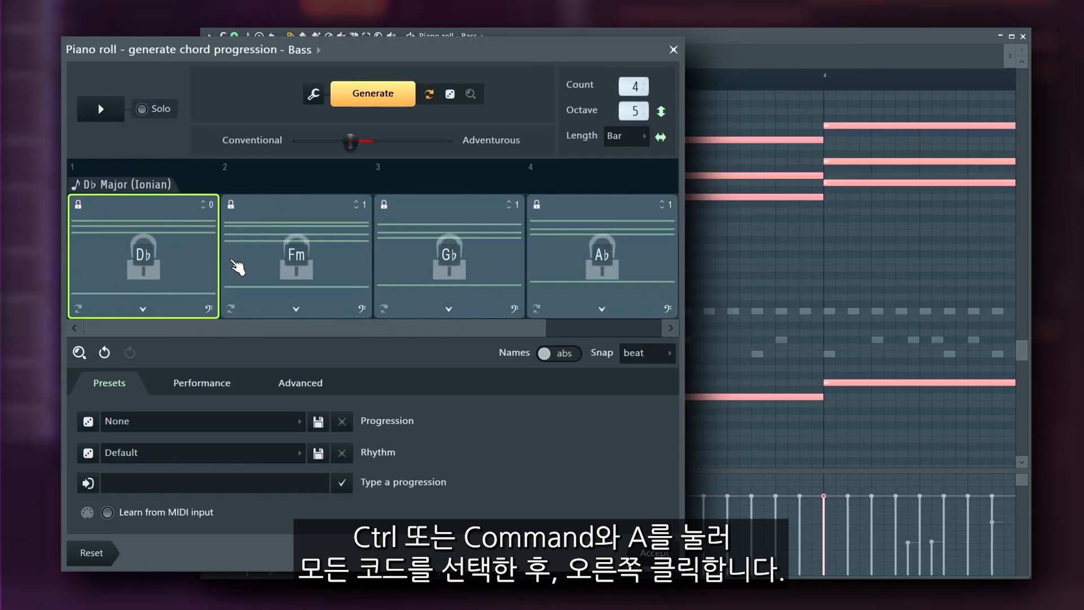
key(ctrl+a)
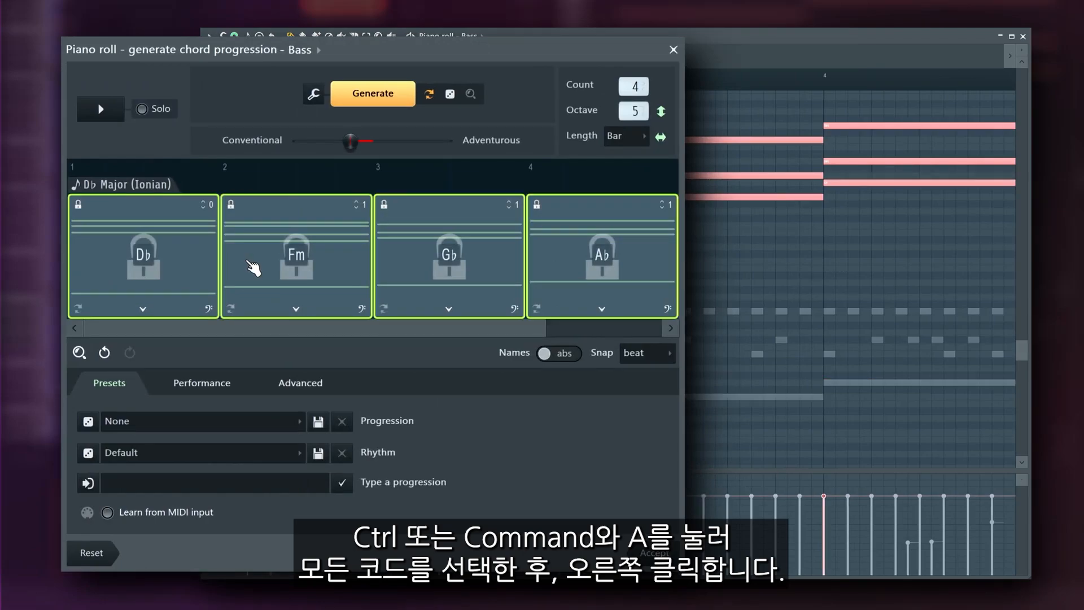
right_click(308, 290)
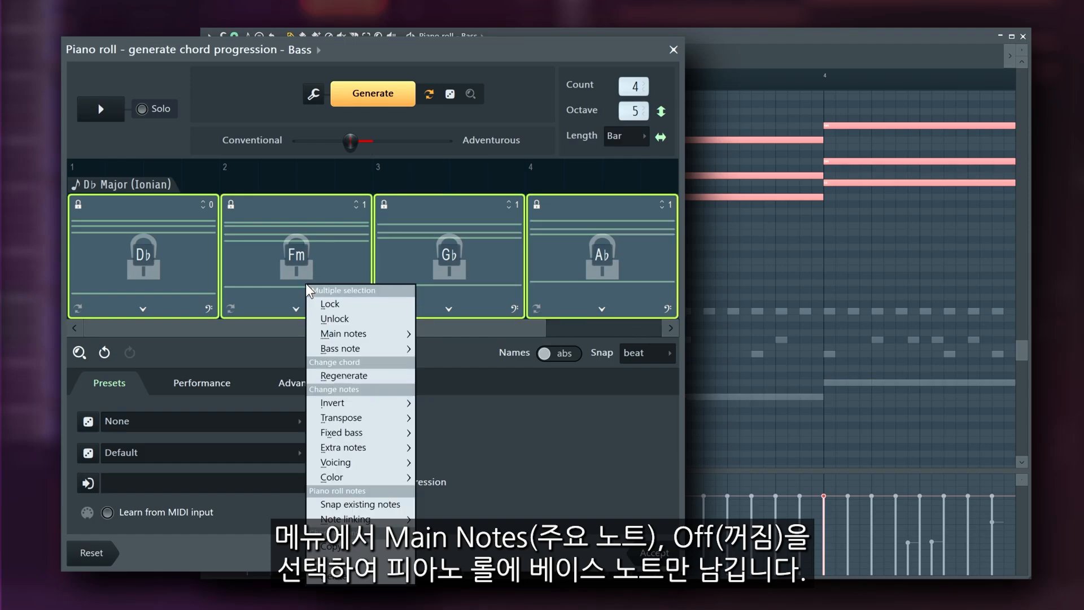
mouse_move(372, 334)
click(438, 350)
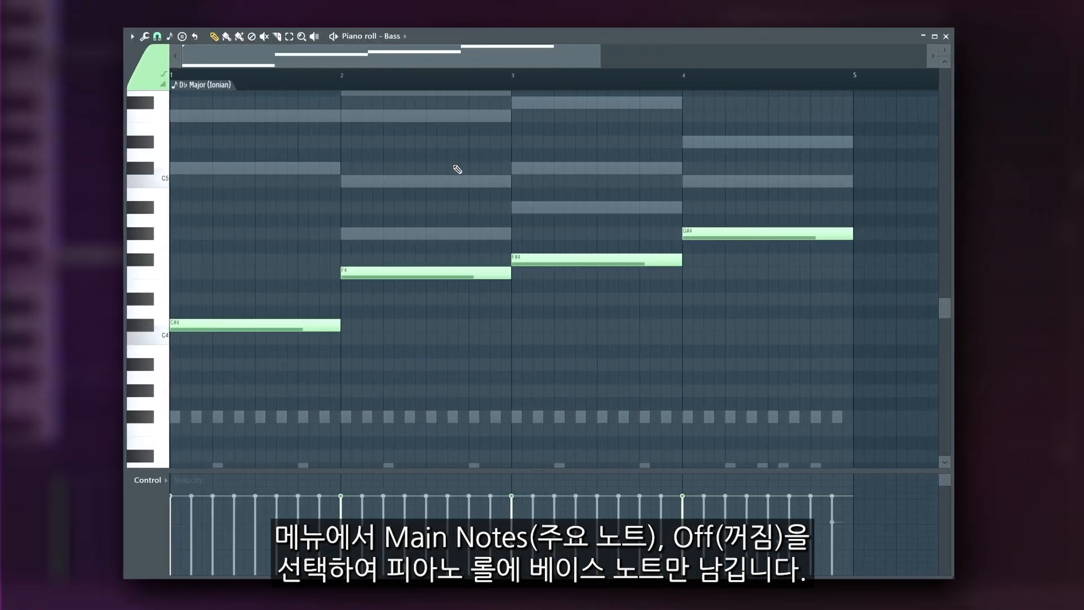
key(space)
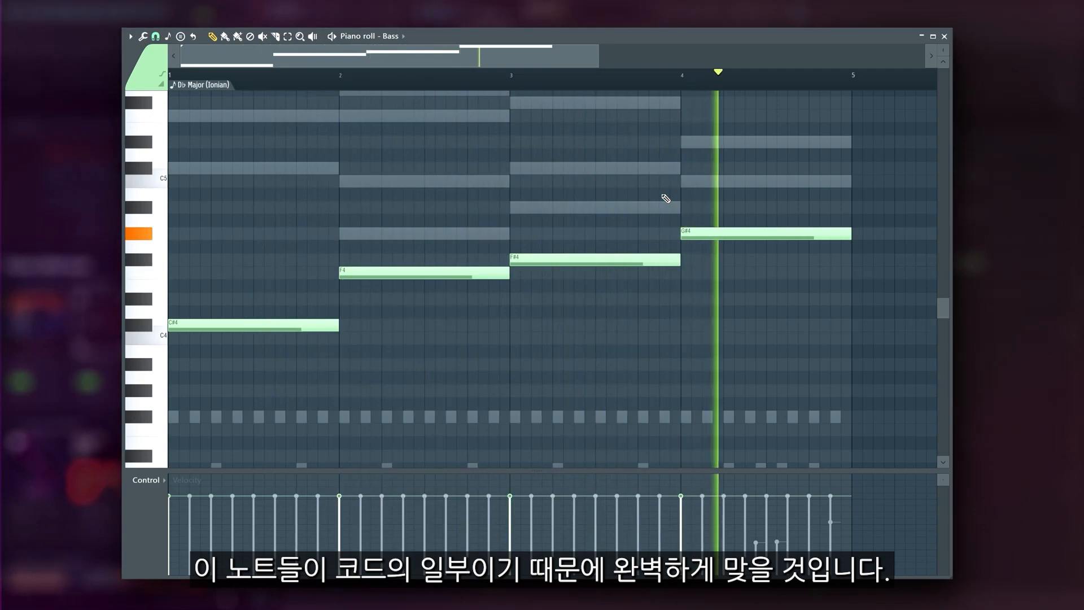
key(space)
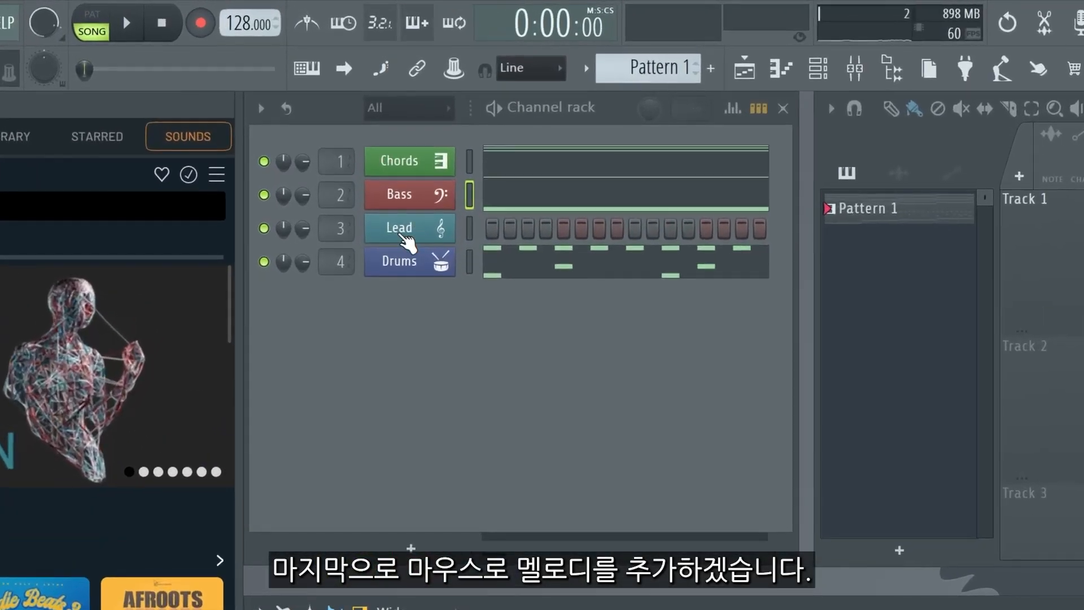
Step: In the Lead channel's piano roll, draw a scale-snapped melody of G#5, F5, D#5, F4, A#4, C#5, C5 and G#4, and play it back
right_click(406, 240)
click(435, 220)
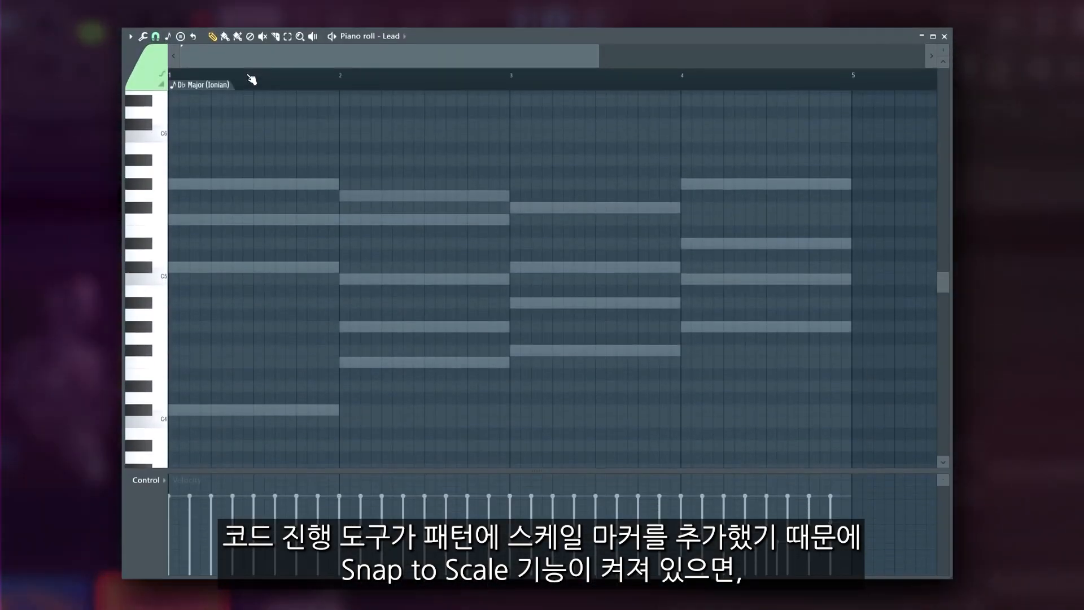
click(172, 185)
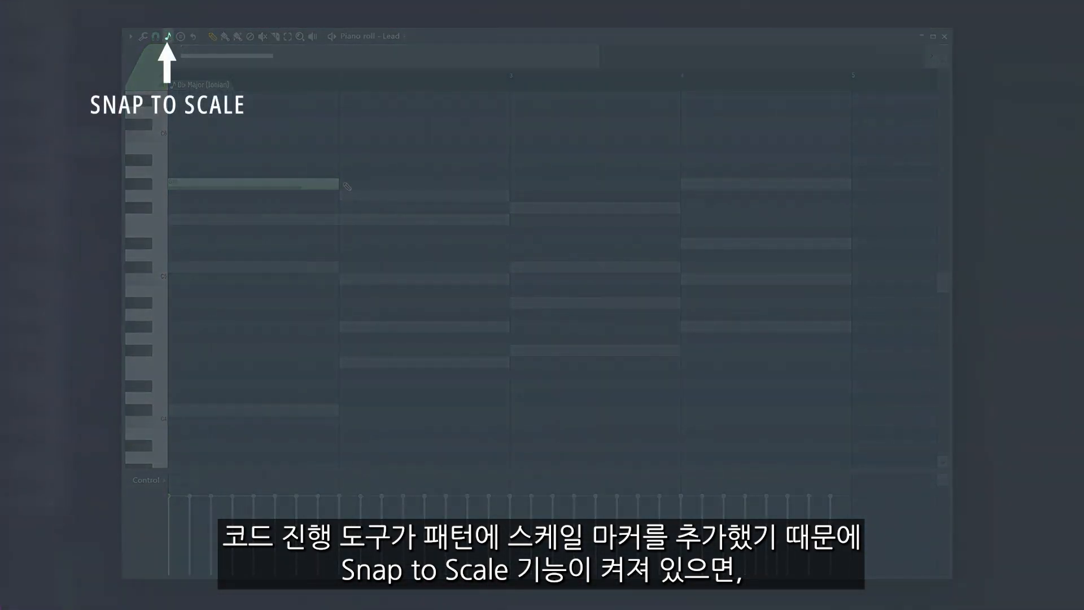
drag(339, 183, 262, 183)
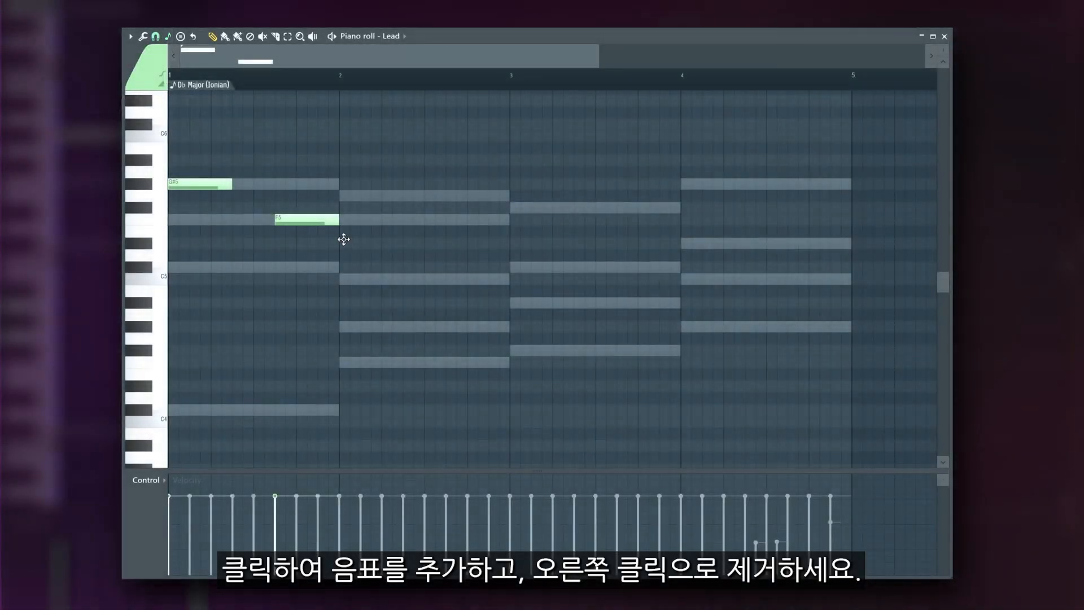
click(344, 241)
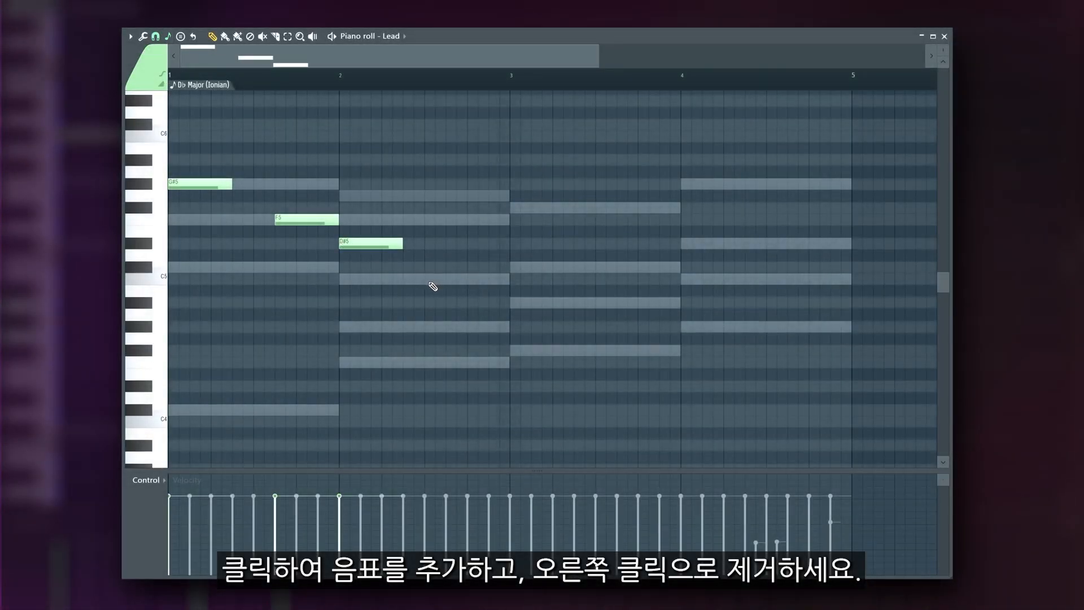
click(426, 362)
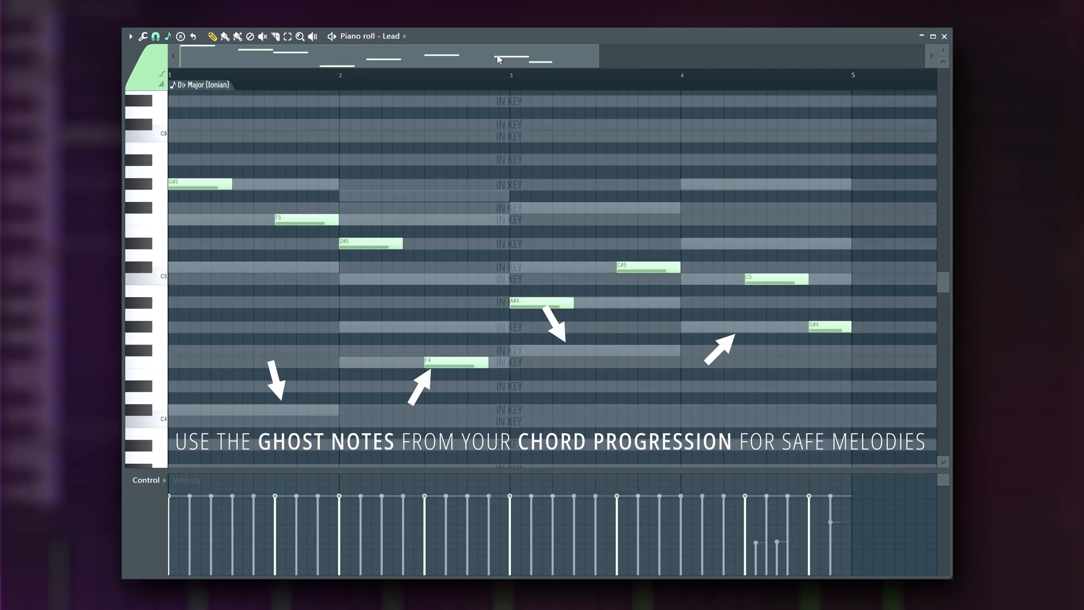
key(space)
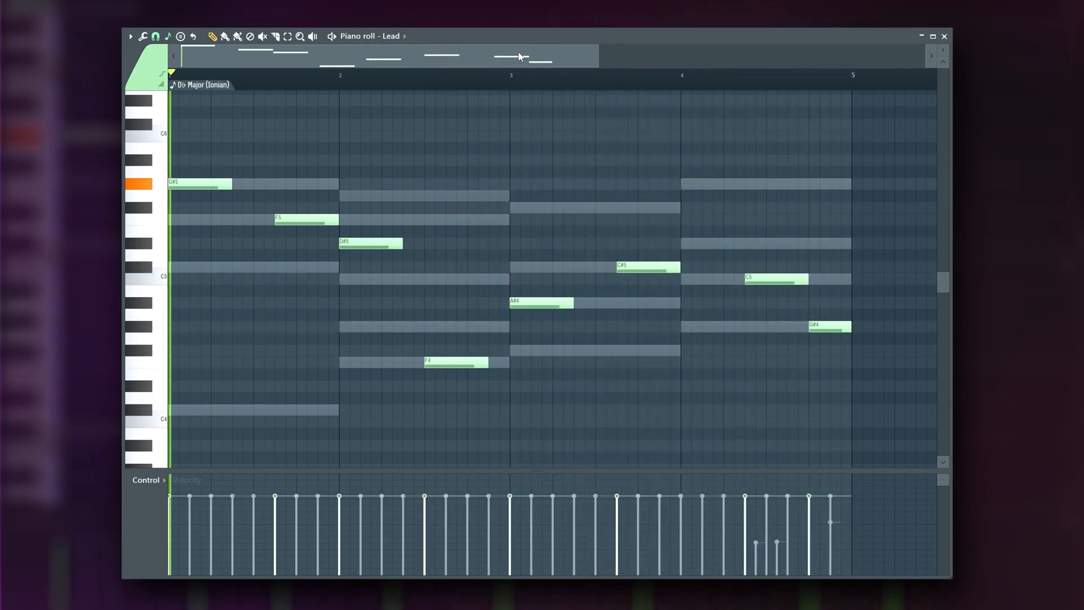
key(space)
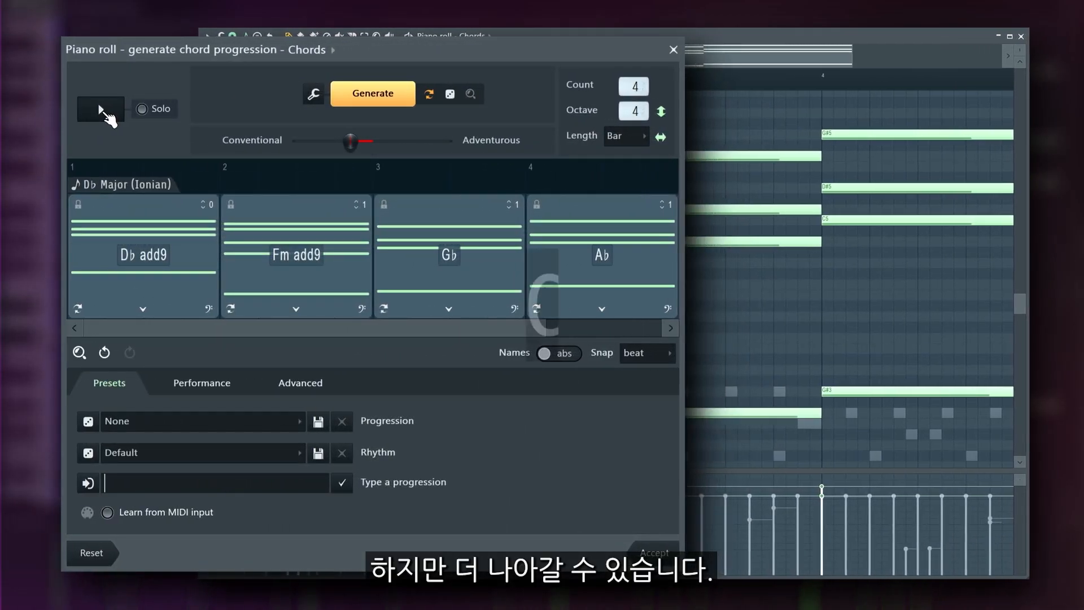
Step: Preview the Chords progression, apply the Oscillate 1 arpeggio pattern as its performance, and play the result
click(107, 113)
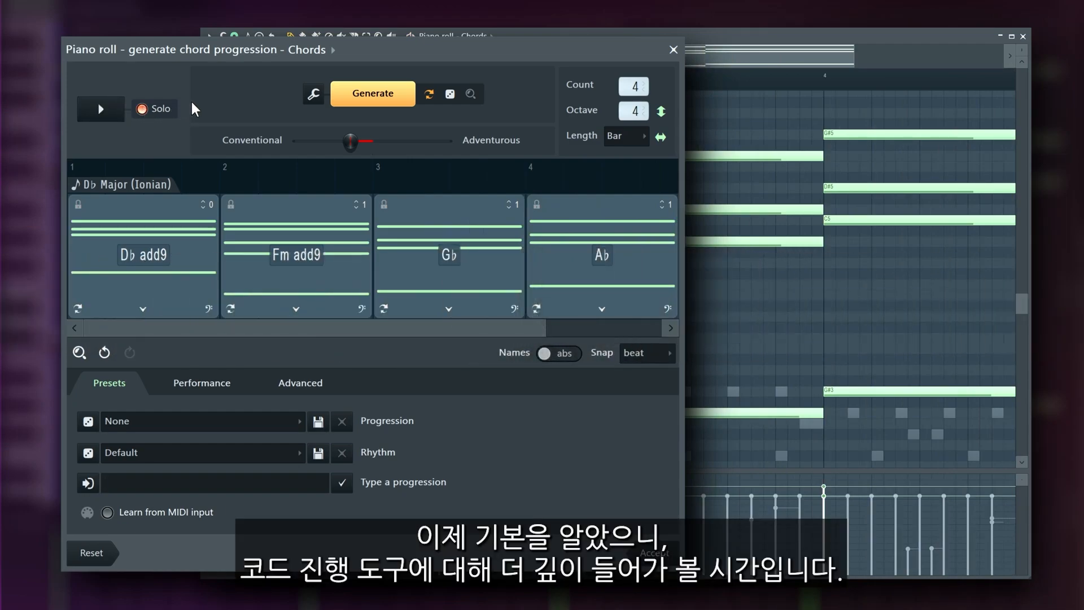
click(207, 384)
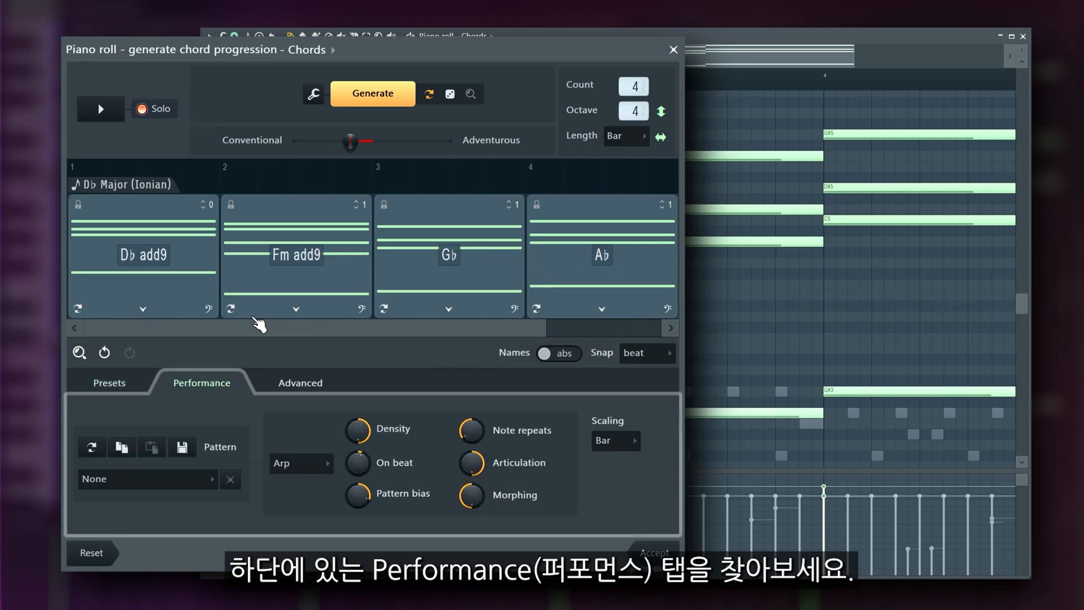
click(205, 479)
click(179, 328)
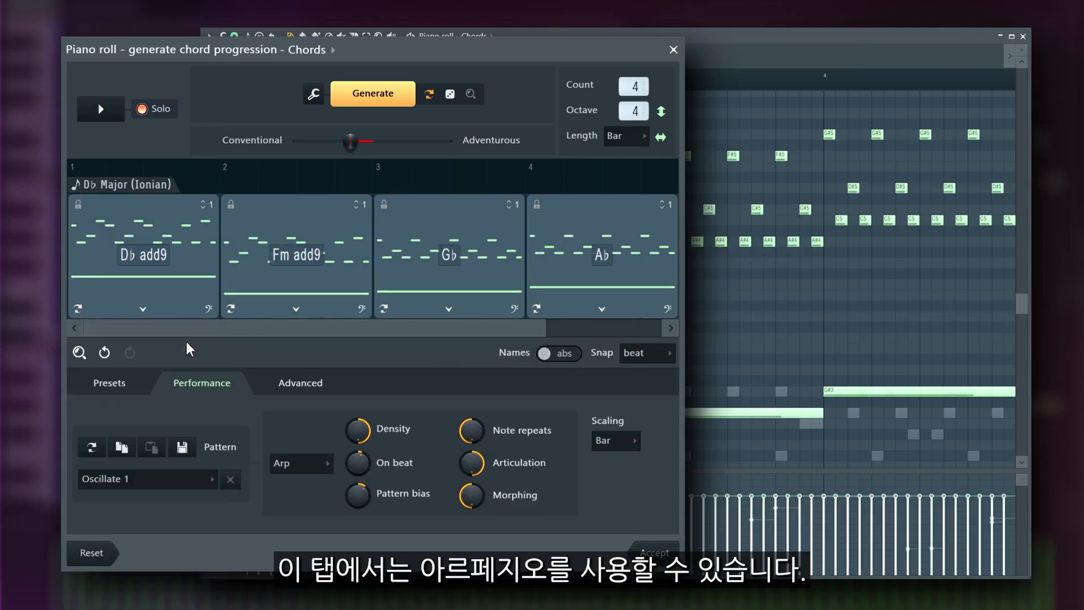
click(115, 122)
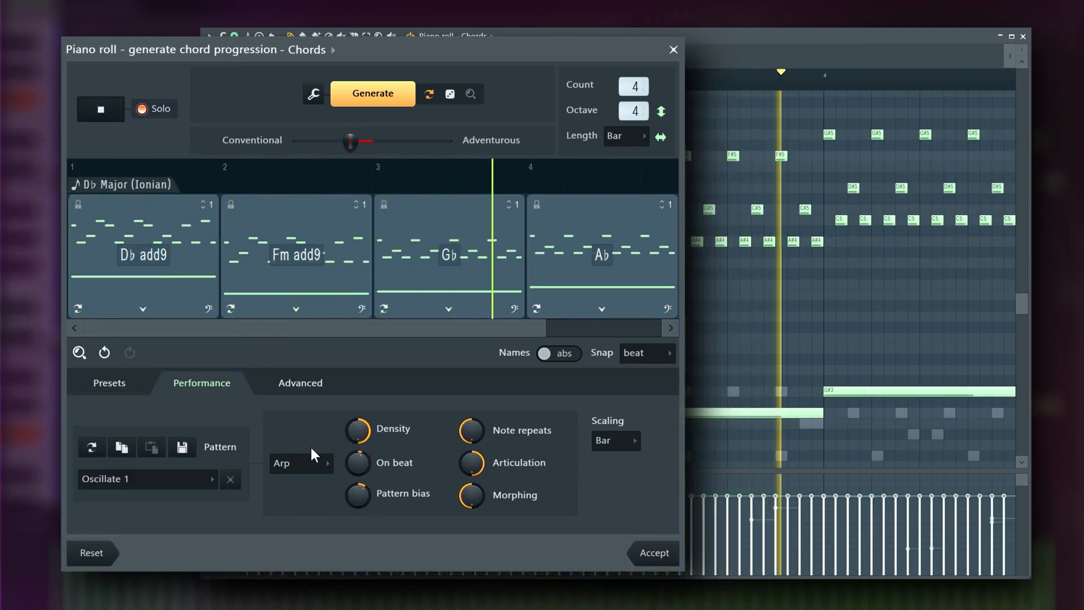
Step: Switch the chord performance type to Chop and apply the 6notes2 pattern
click(307, 463)
click(296, 496)
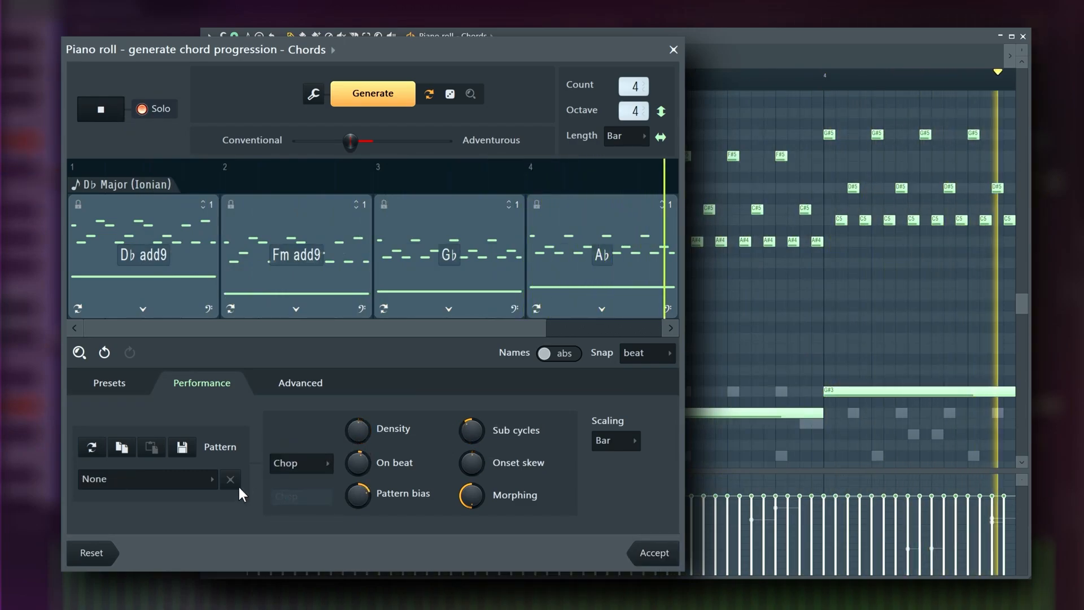
click(165, 480)
click(137, 537)
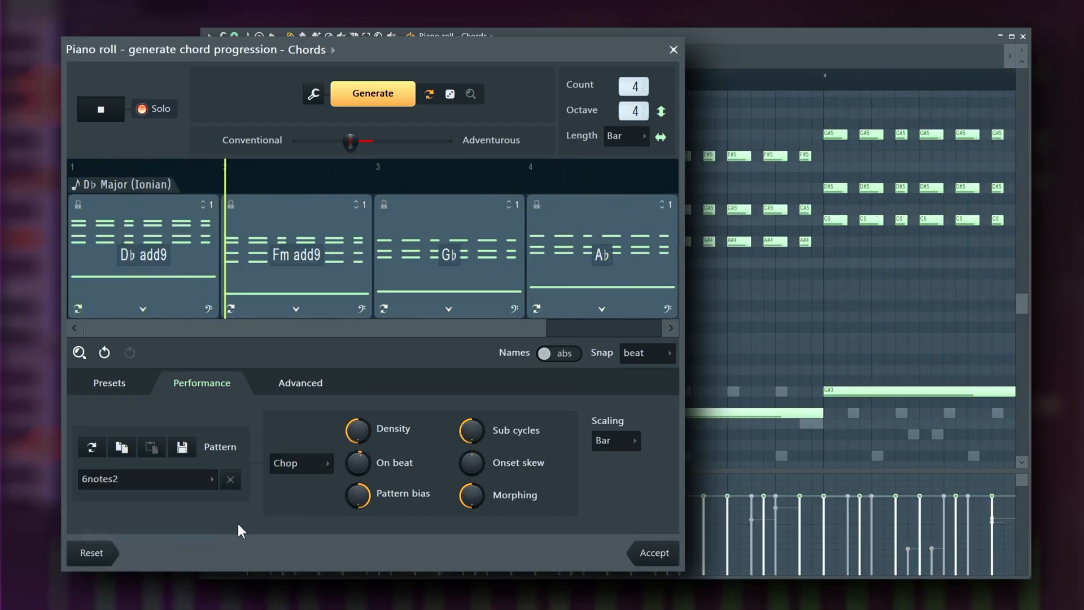
Step: Switch the chord performance type to Humanize with the Heavy pattern, and raise its timing depth and strum time
click(306, 461)
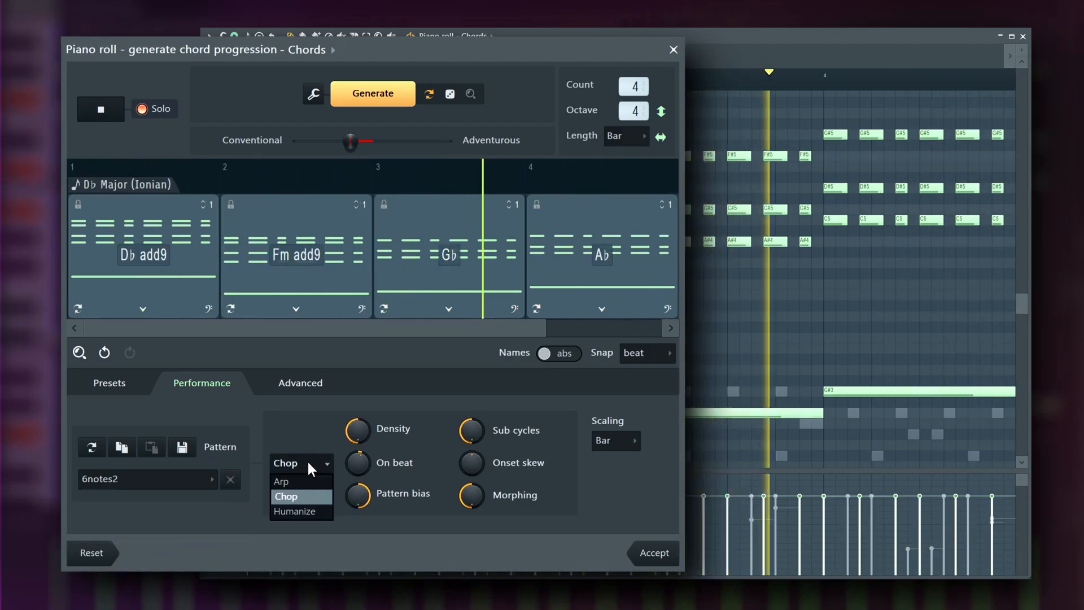
click(300, 512)
click(173, 480)
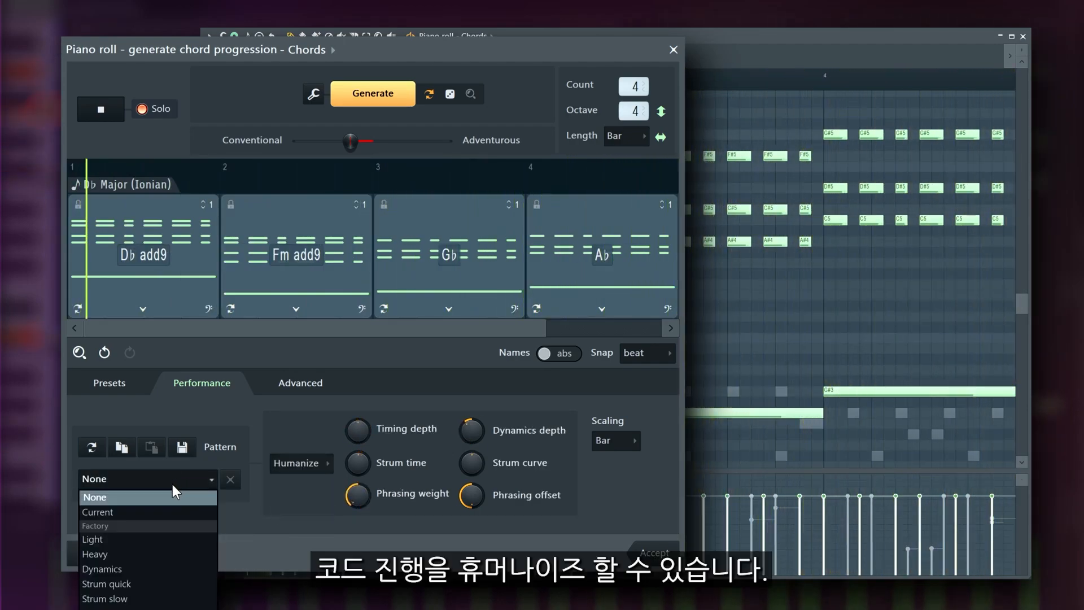
click(153, 553)
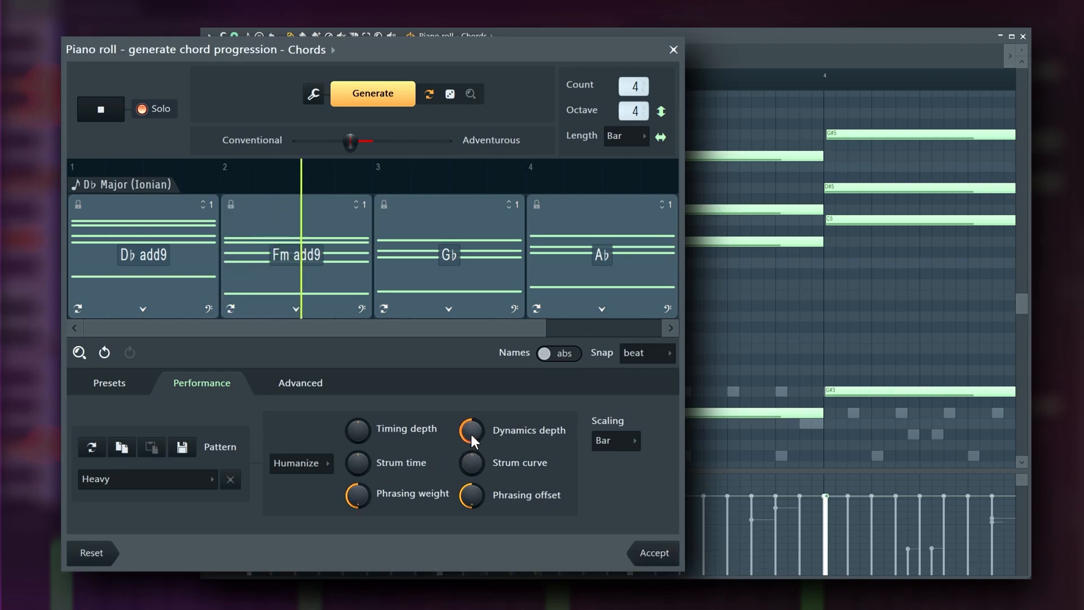
mouse_move(362, 432)
mouse_down()
mouse_move(362, 414)
mouse_move(361, 429)
mouse_up()
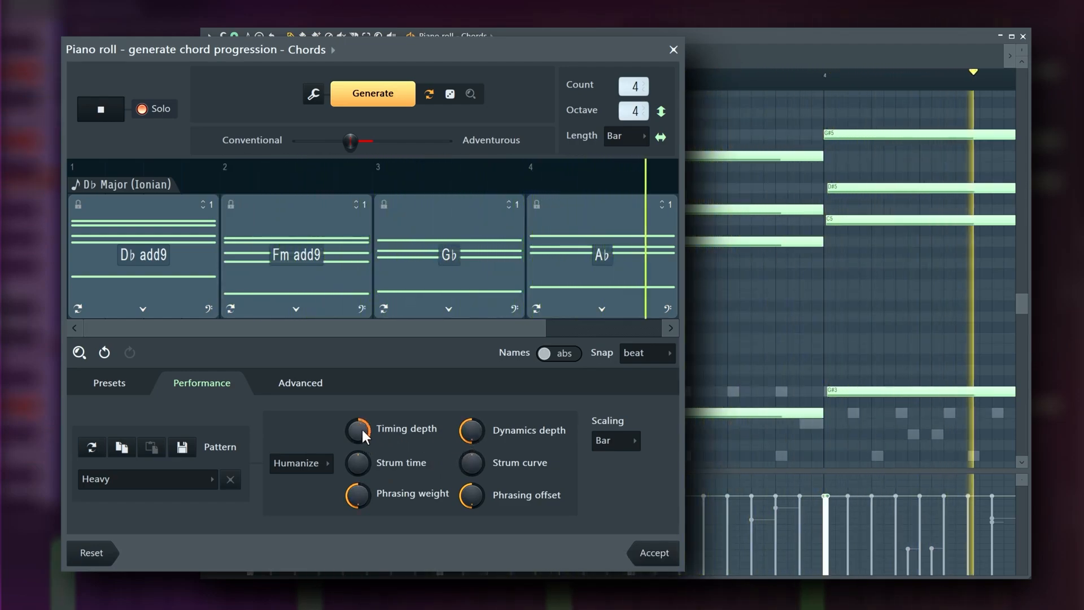
drag(357, 478, 359, 459)
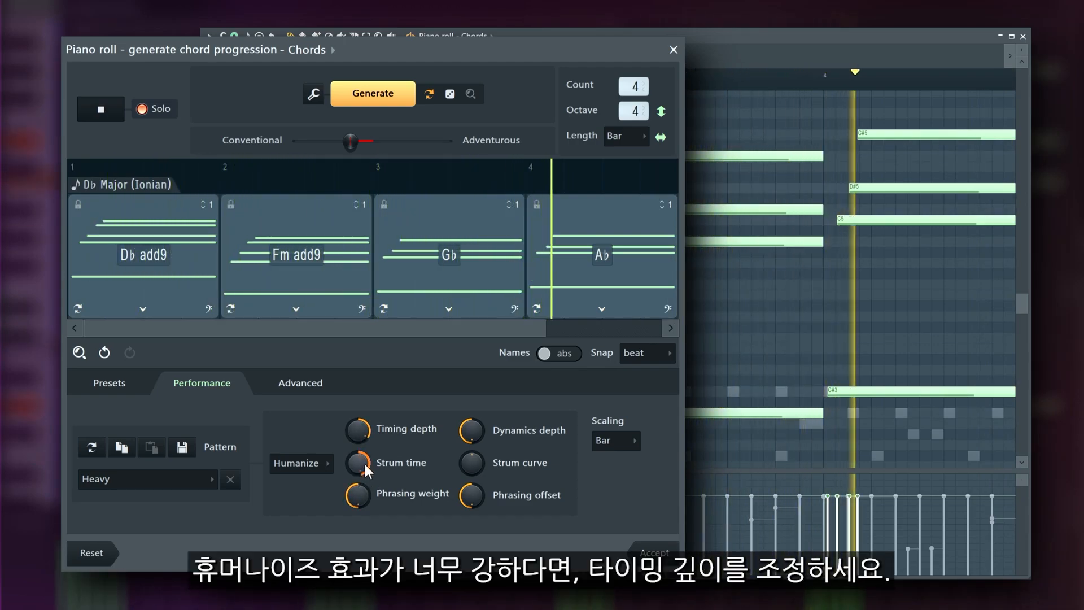
Step: Apply the 6notes2 Chop pattern to the progression, raising On beat and Onset skew and lowering Pattern bias
click(191, 478)
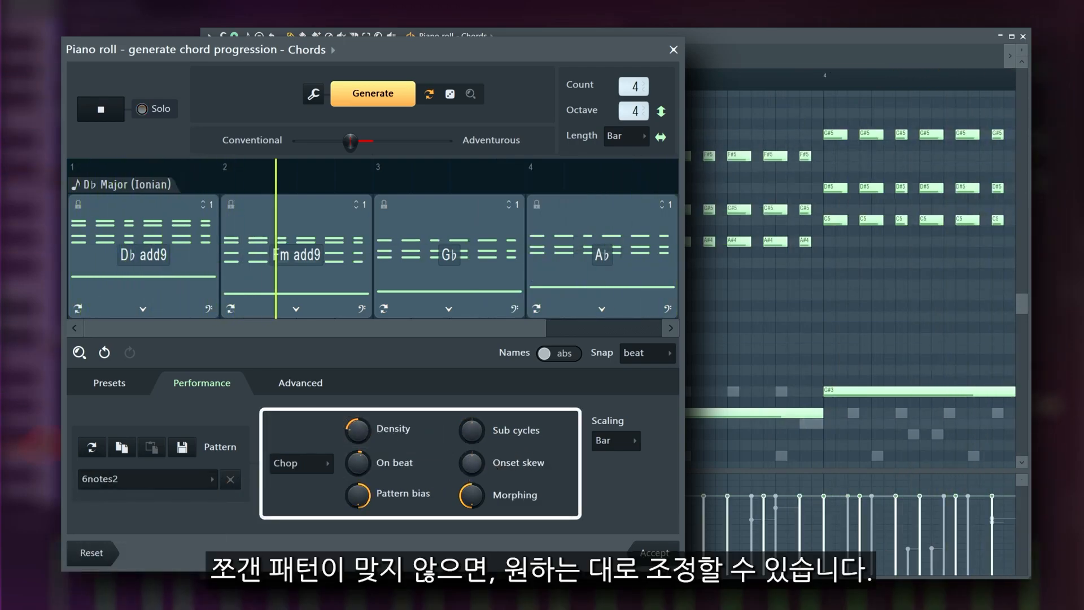
drag(354, 461, 354, 446)
drag(352, 489, 356, 511)
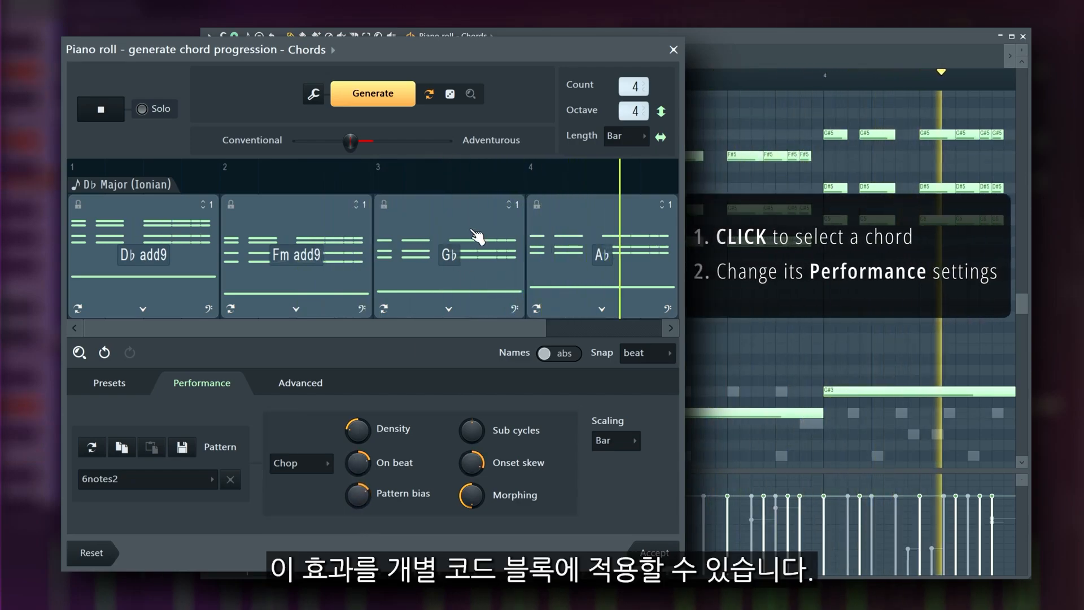
Step: Try the 6notes3 Chop pattern on the G♭ chord and another factory pattern on the A♭ chord, and undo the Chop changes
click(474, 300)
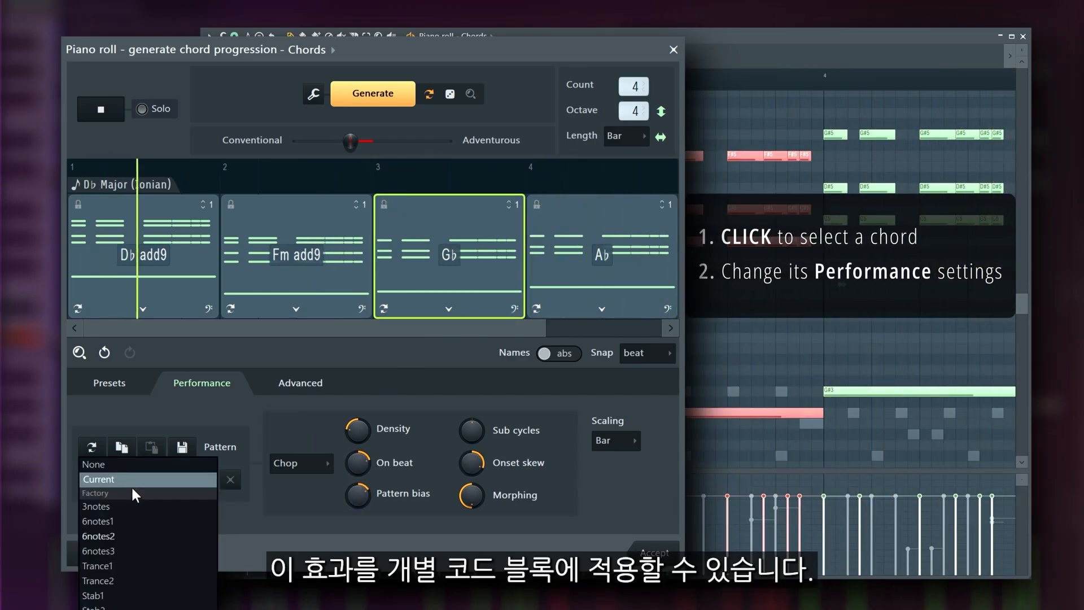
click(123, 551)
click(610, 247)
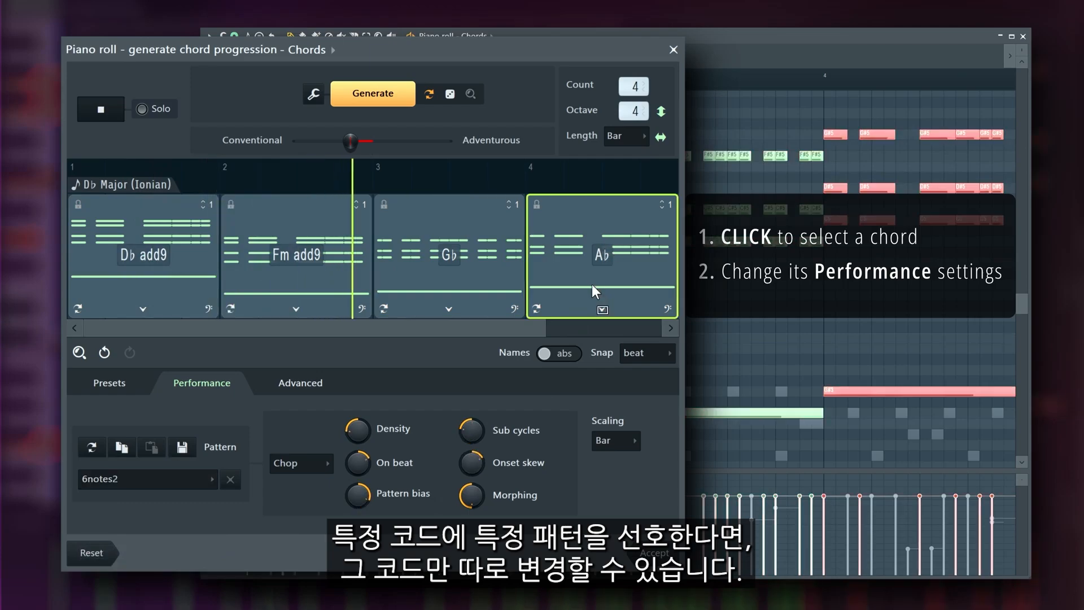
click(125, 479)
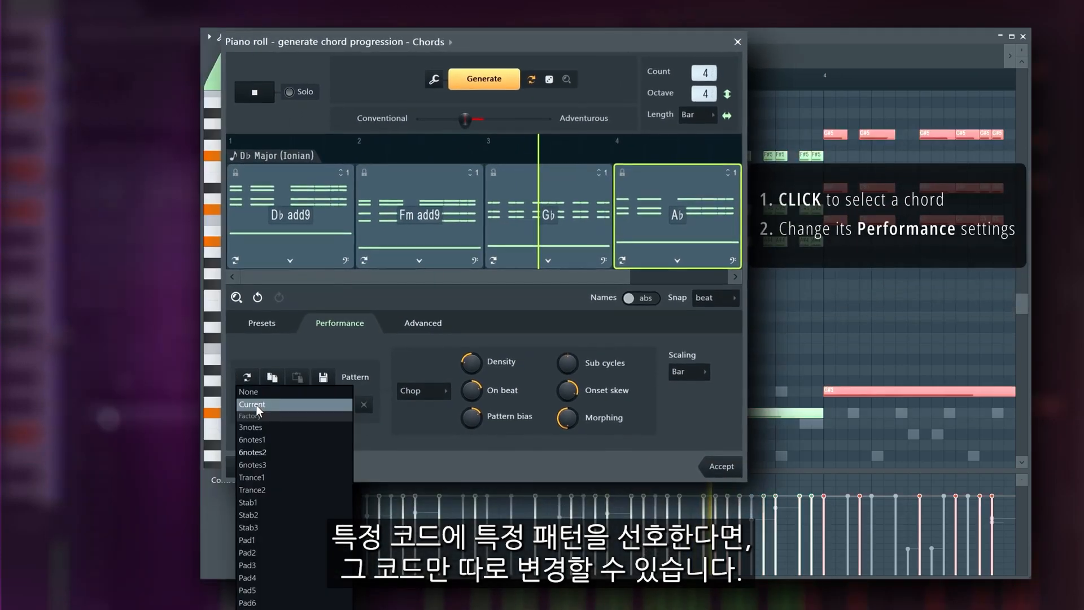
click(263, 577)
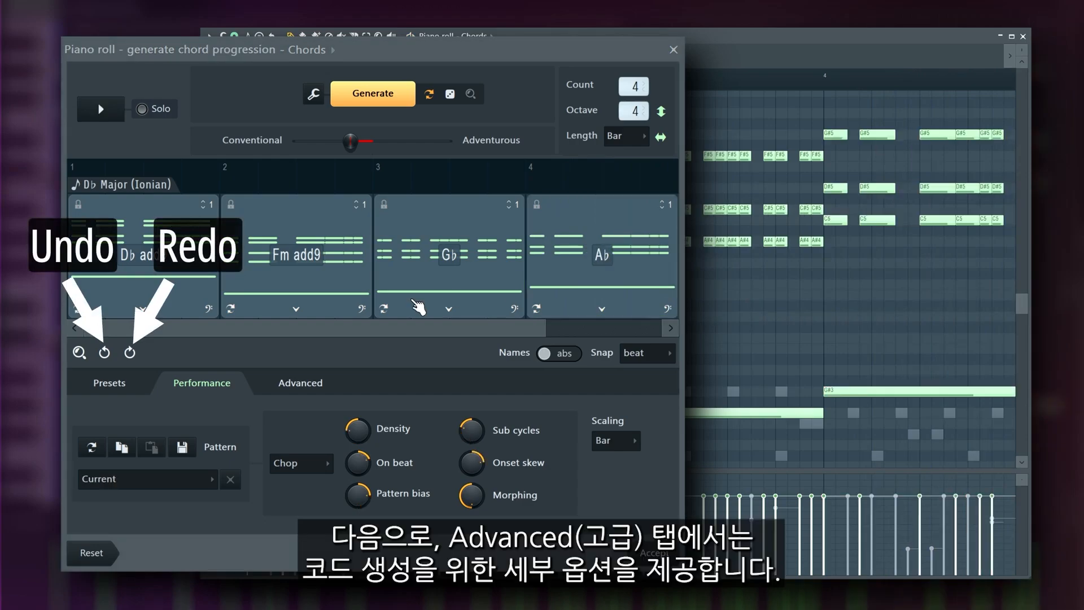
click(112, 354)
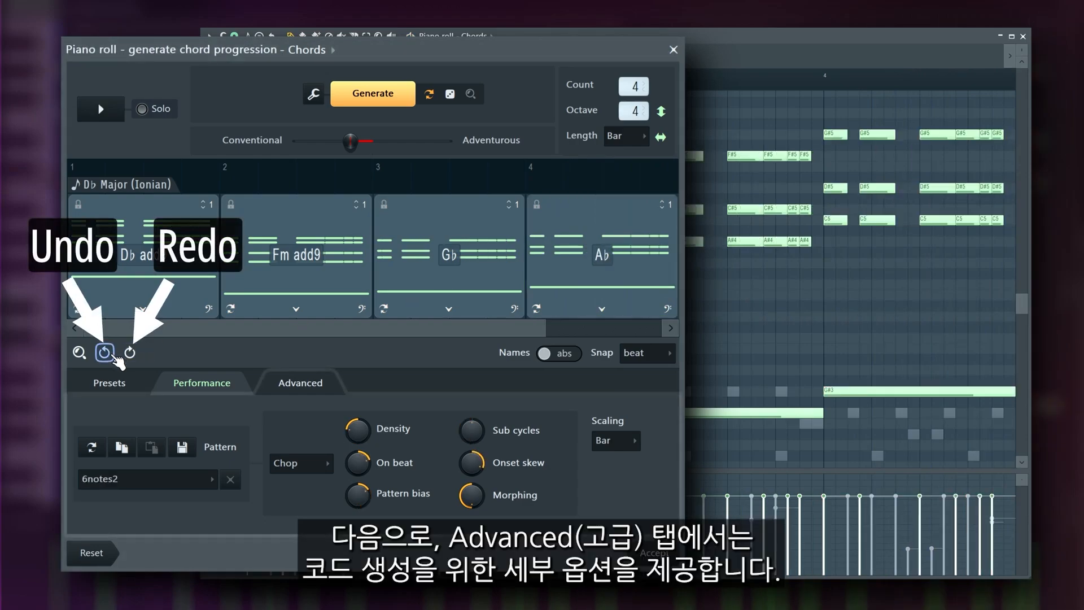
click(114, 354)
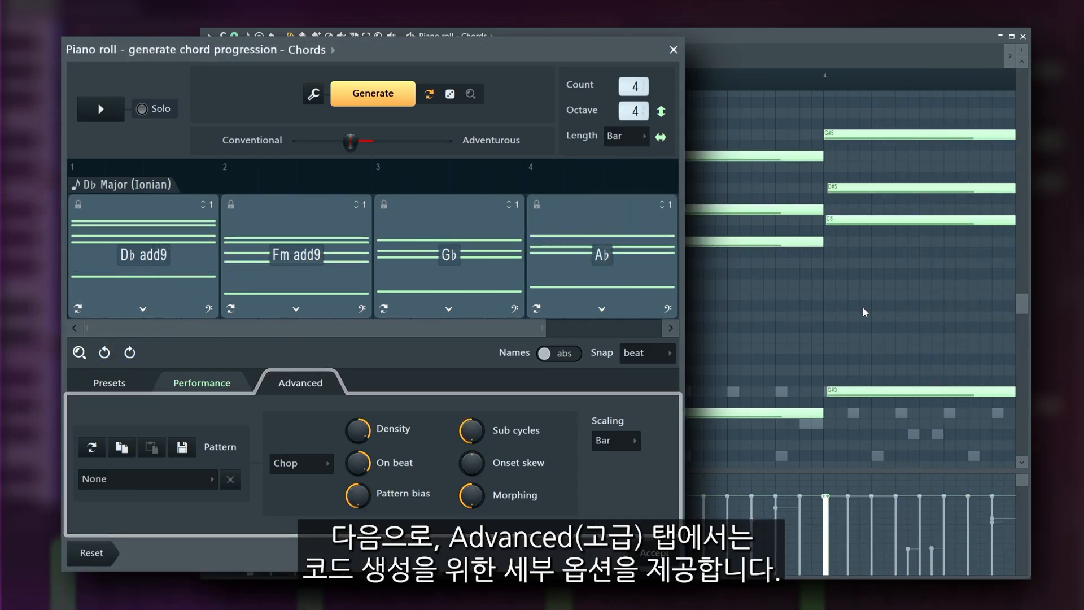
Step: Lower the Non-Diatonic notes amount in the chord generator's advanced options
click(317, 384)
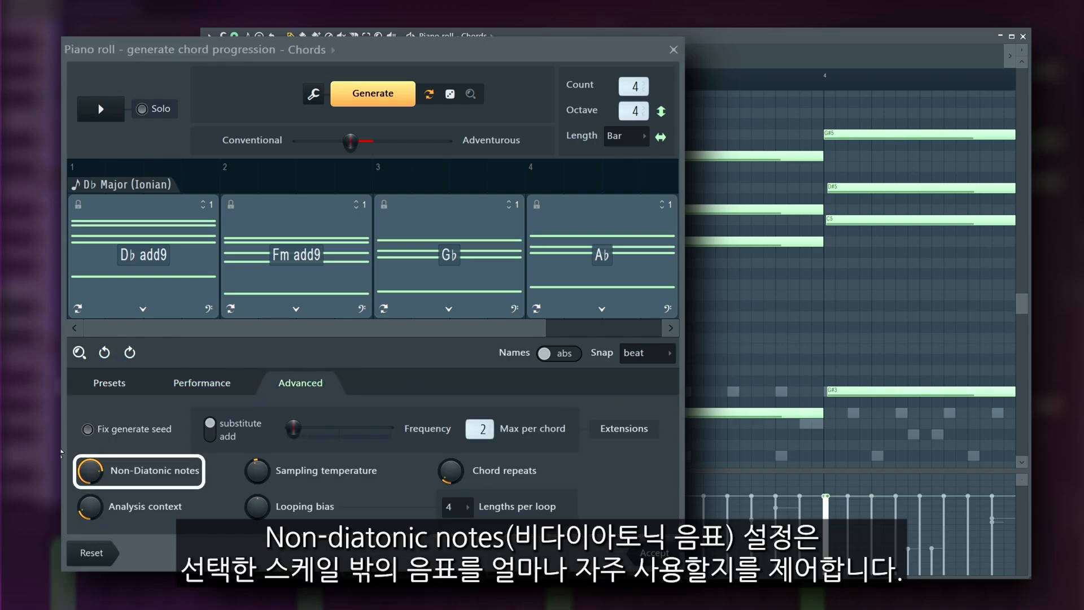
drag(91, 478, 91, 504)
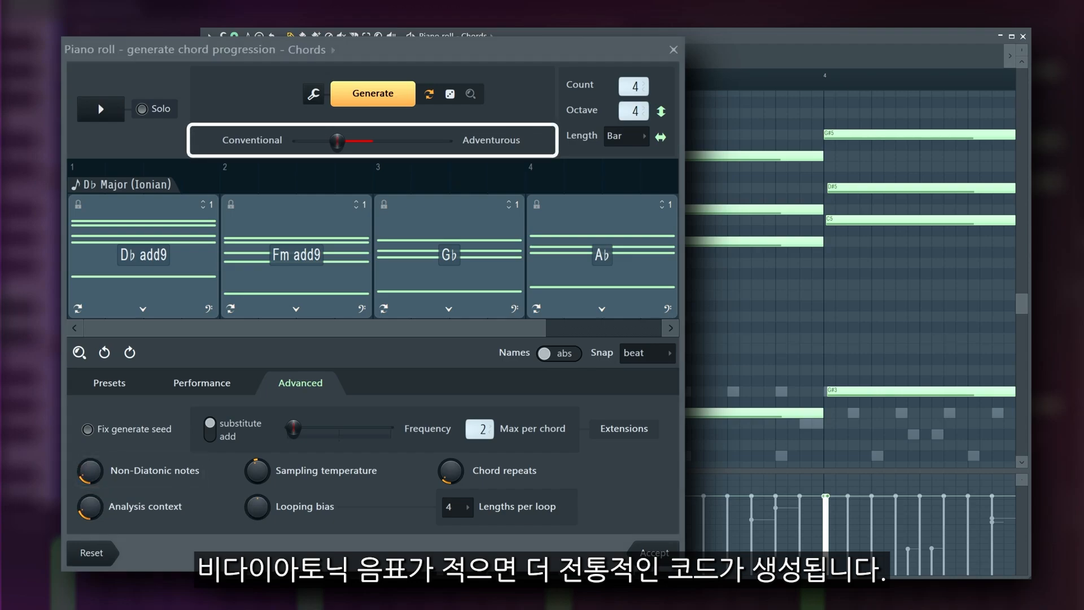
Step: Shift the chord generator toward Conventional and raise the frequency of chord extensions
drag(337, 147, 312, 148)
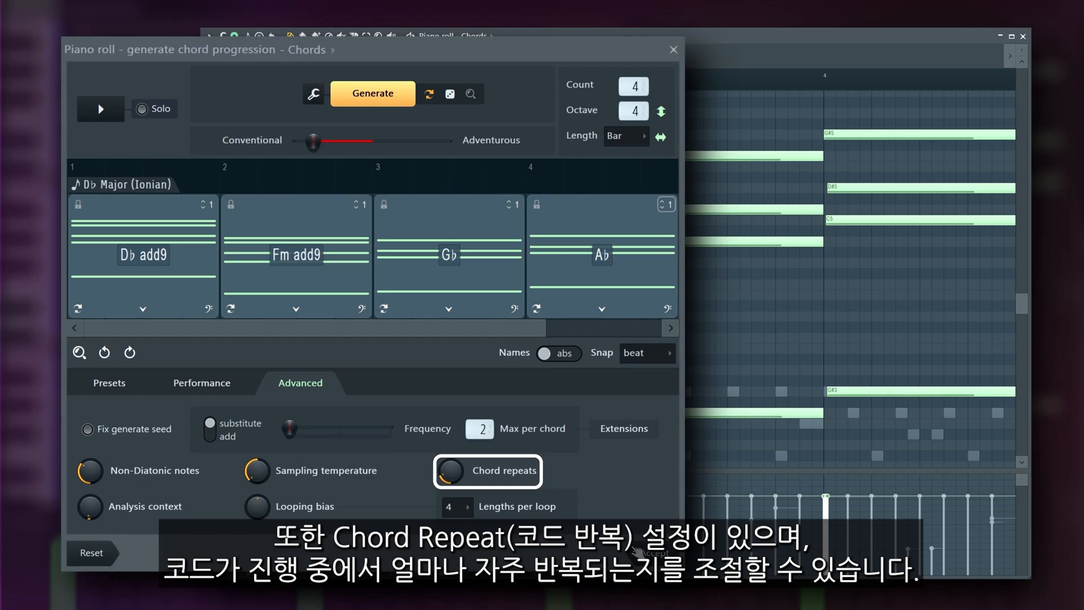
mouse_move(305, 434)
mouse_down()
mouse_move(374, 435)
mouse_move(318, 428)
mouse_up()
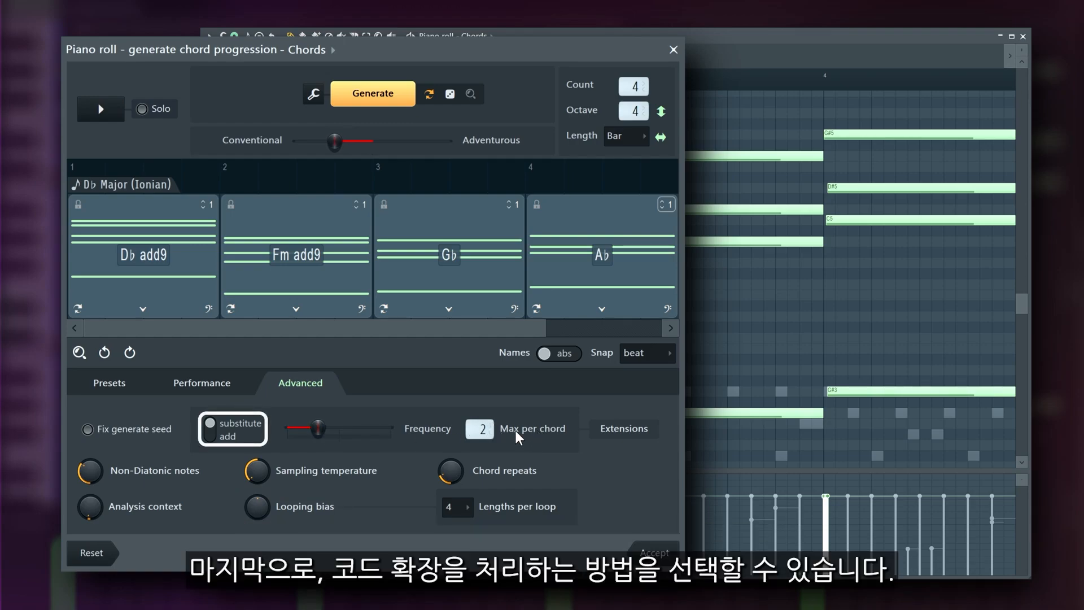
Step: Try the add mode for chord extensions and a maximum of 1 per chord, and restore the maximum to 2
click(237, 438)
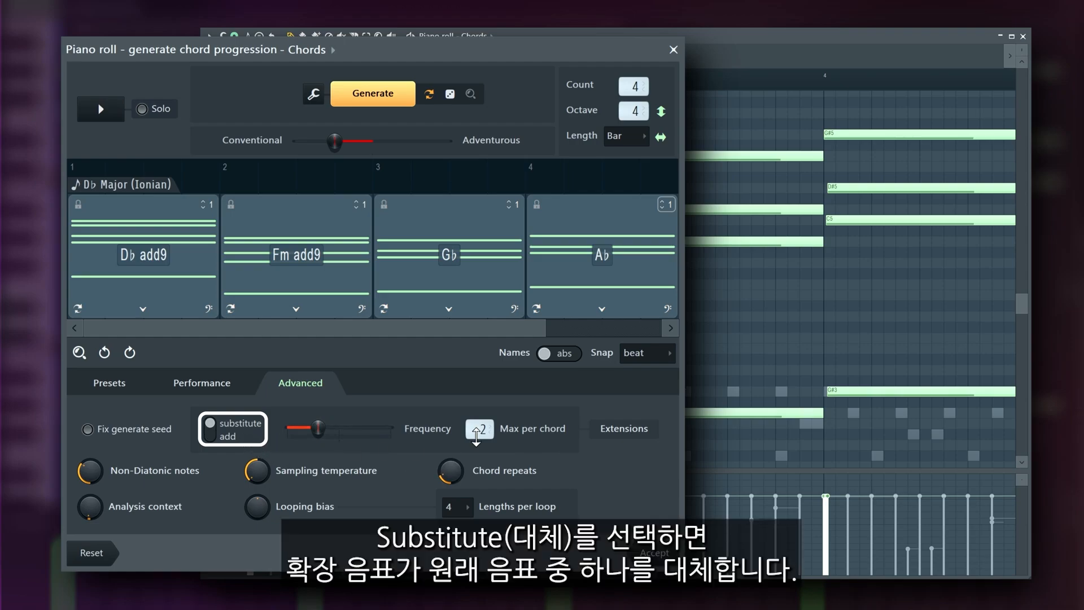
mouse_move(486, 430)
mouse_down()
mouse_move(486, 420)
mouse_move(487, 430)
mouse_up()
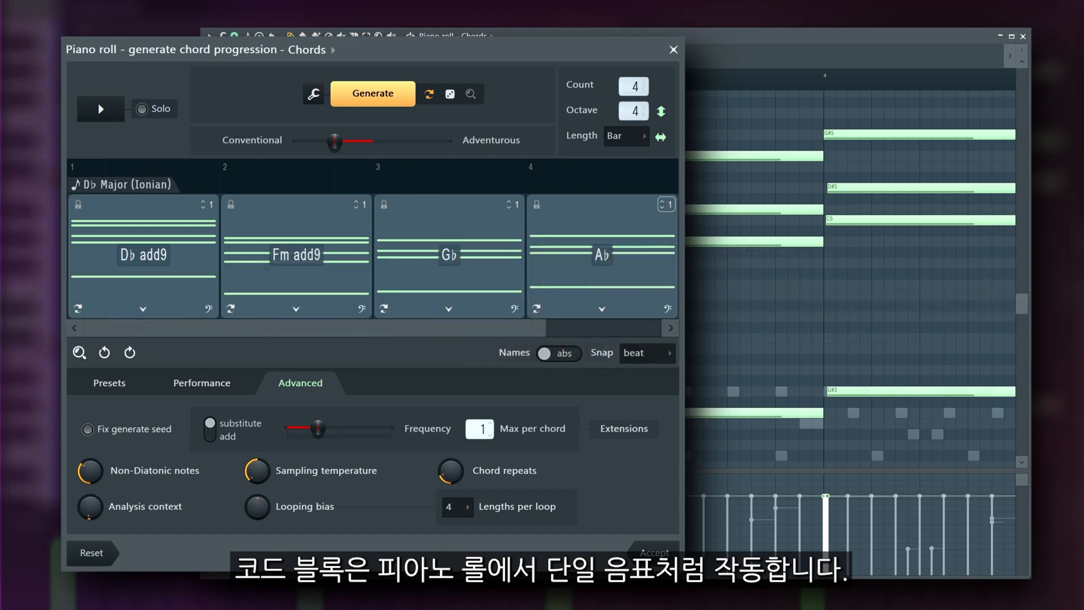
drag(482, 429, 481, 422)
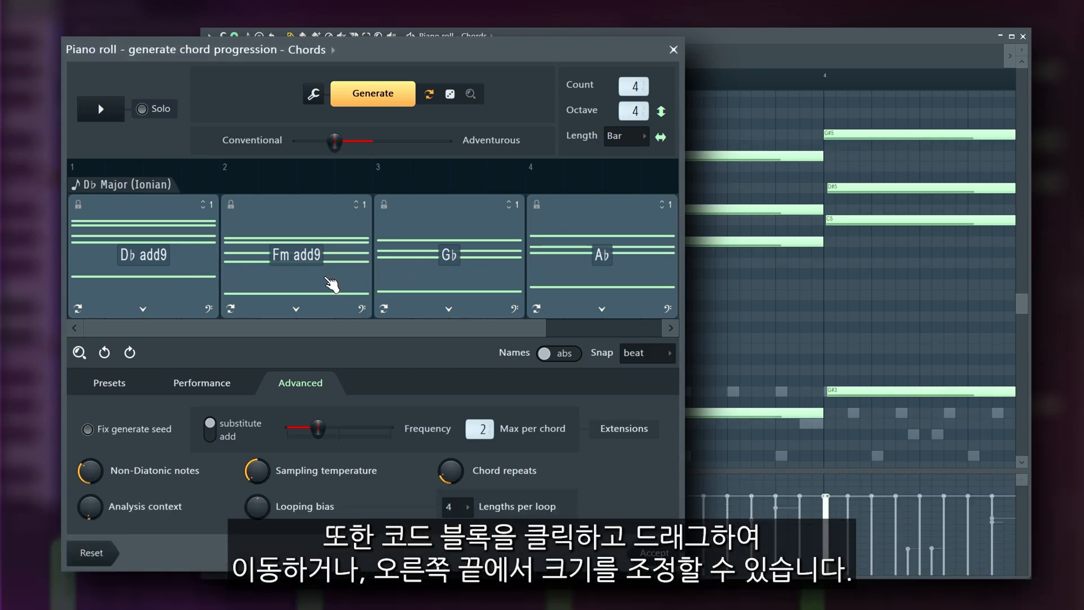
Step: Try moving the A♭ and G♭ chord blocks, and resizing the A♭, G♭ and Fm add9 blocks from their right ends
drag(564, 266, 644, 264)
click(464, 267)
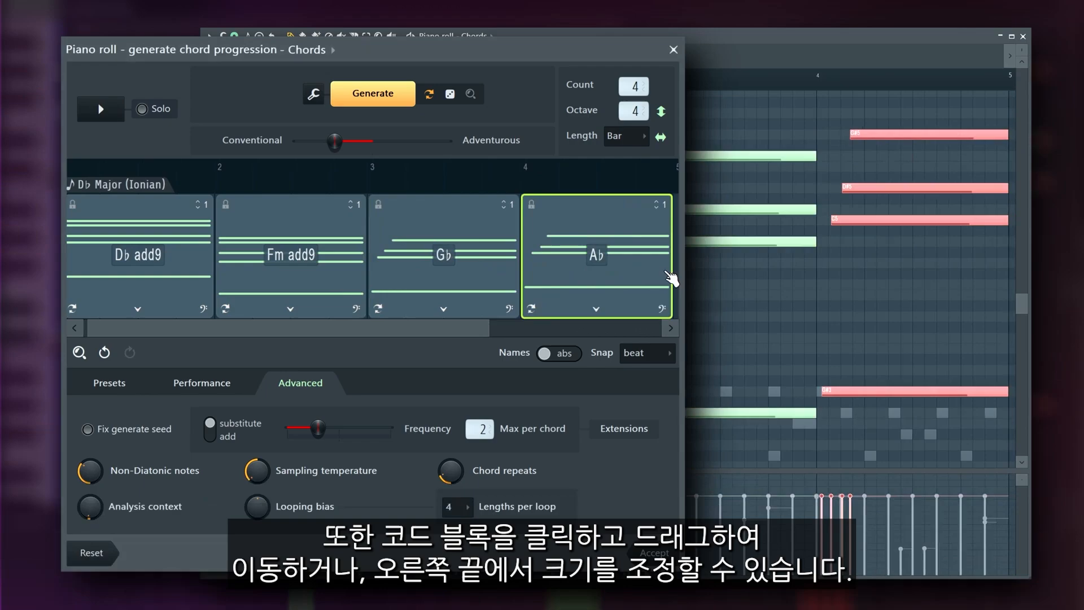
mouse_move(669, 274)
mouse_down()
mouse_move(597, 274)
mouse_move(666, 272)
mouse_up()
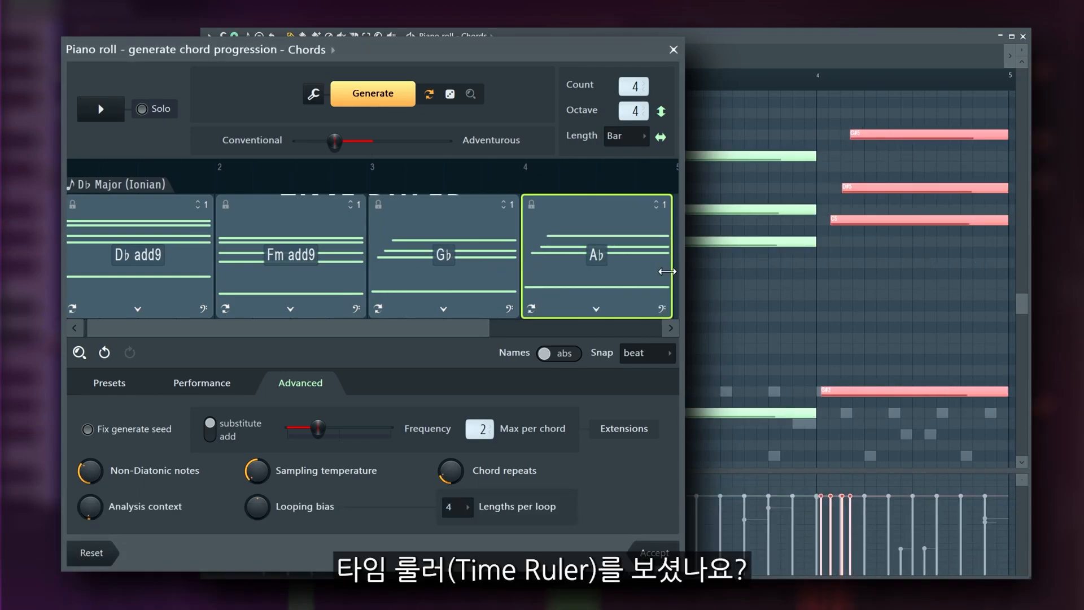
drag(517, 268, 516, 270)
mouse_move(364, 274)
mouse_down()
mouse_move(341, 275)
mouse_move(364, 275)
mouse_up()
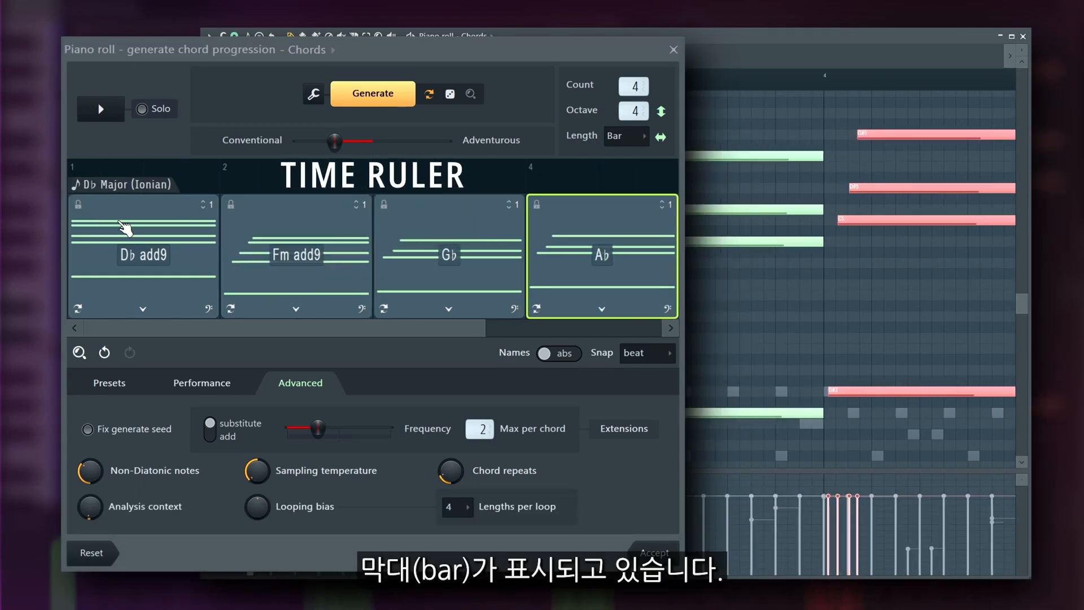
Step: Try moving the A♭ chord block with snap set to 1/2 beat
scroll(125, 228, up, 3)
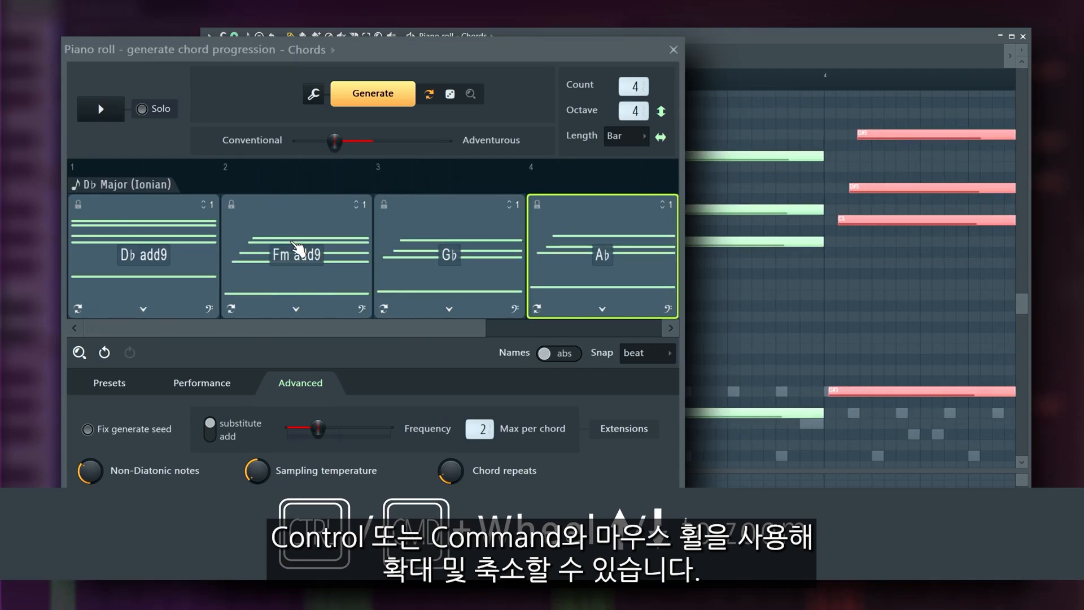
scroll(299, 245, up, 3)
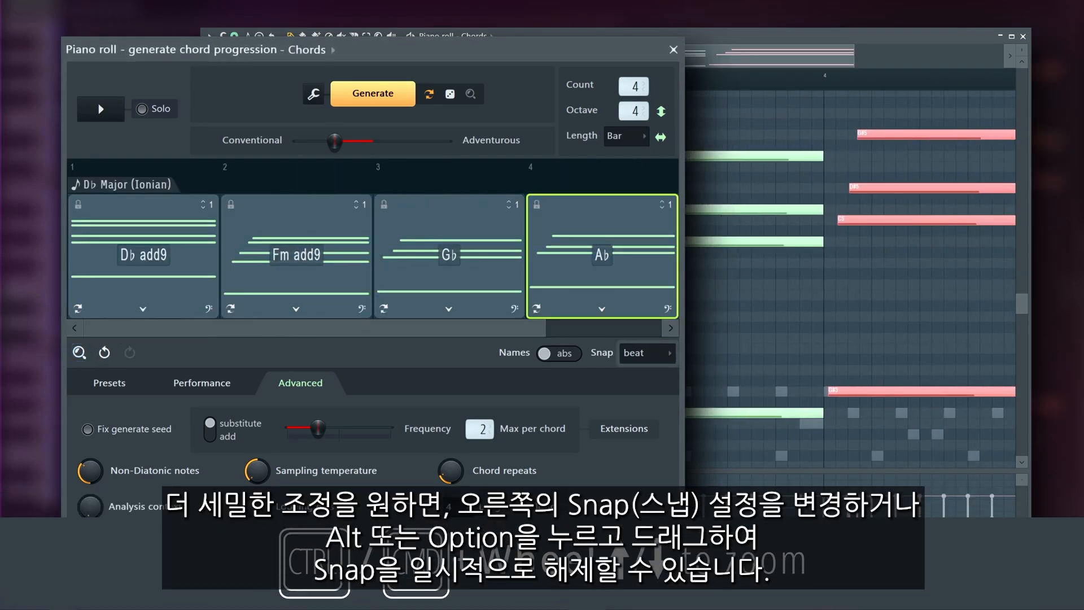
click(646, 351)
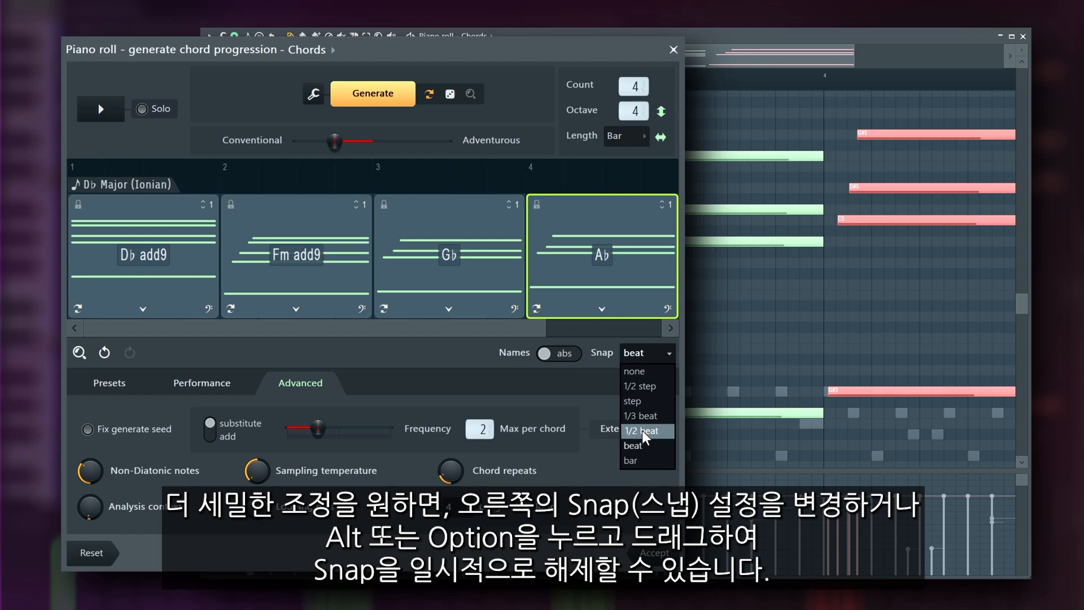
click(642, 430)
mouse_move(570, 274)
mouse_down()
mouse_move(591, 274)
mouse_move(559, 279)
mouse_up()
Step: Try the step snap, restore it to beat, and try moving the A♭ chord block with snapping temporarily disabled
click(642, 351)
click(632, 401)
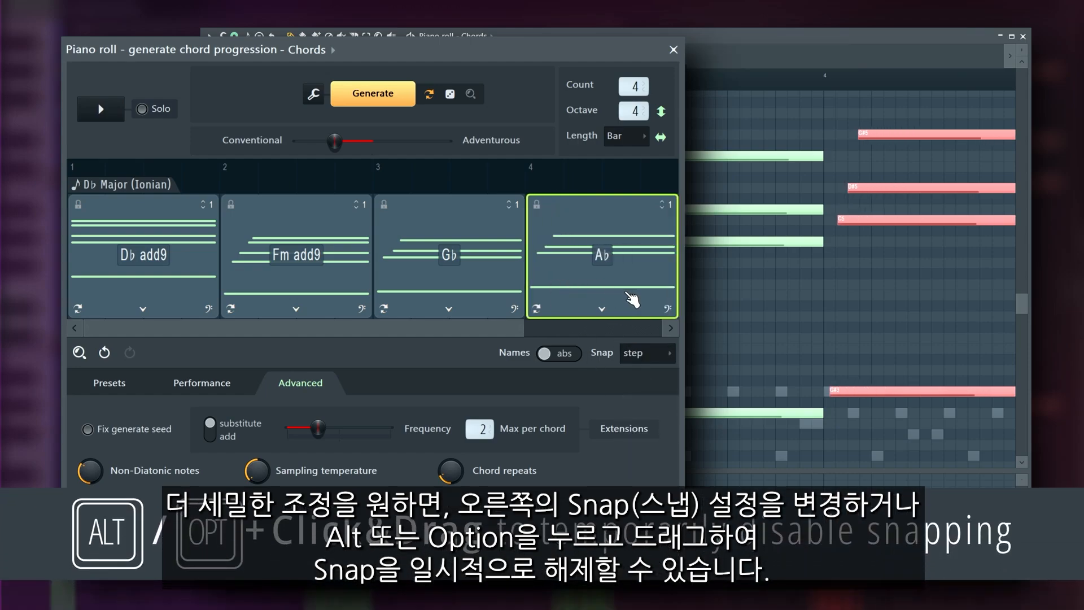
click(643, 352)
click(644, 445)
drag(604, 269, 565, 273)
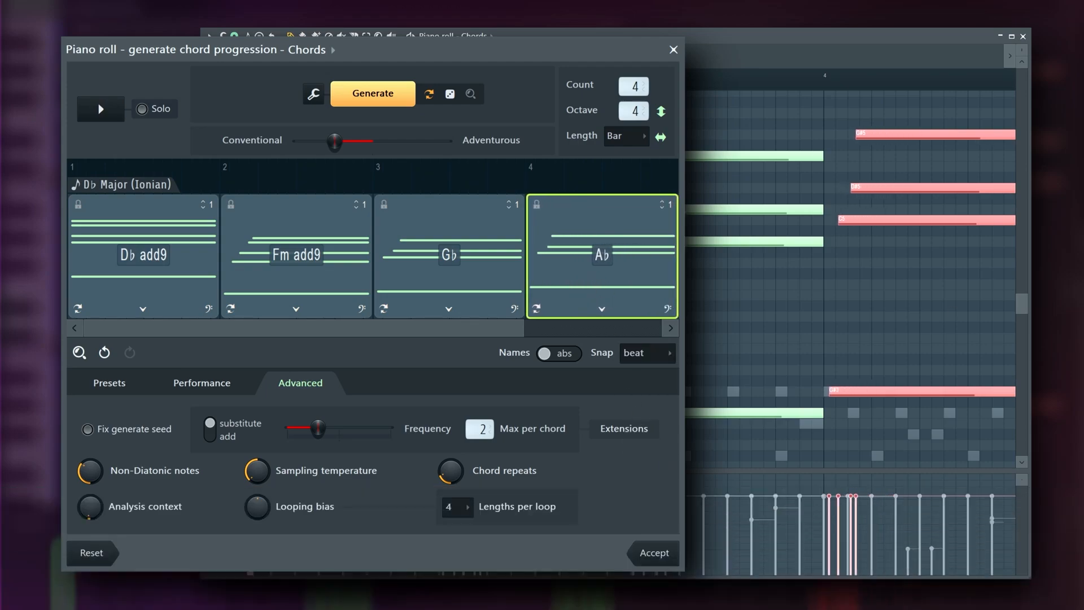
Step: Preview the G♭ chord on its own, and preview the progression starting from that chord
right_click(457, 258)
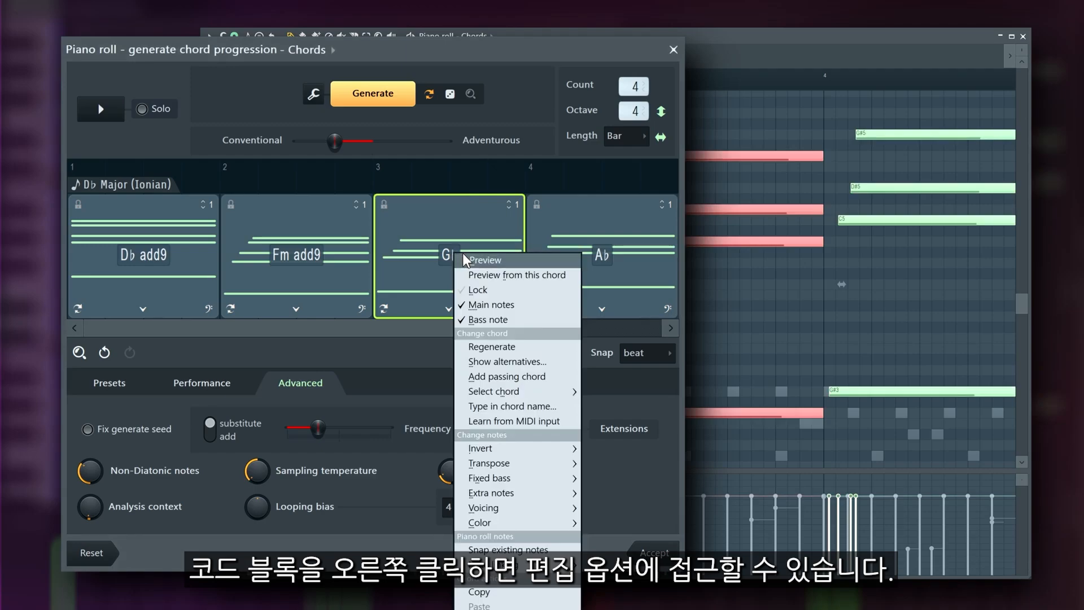
click(463, 254)
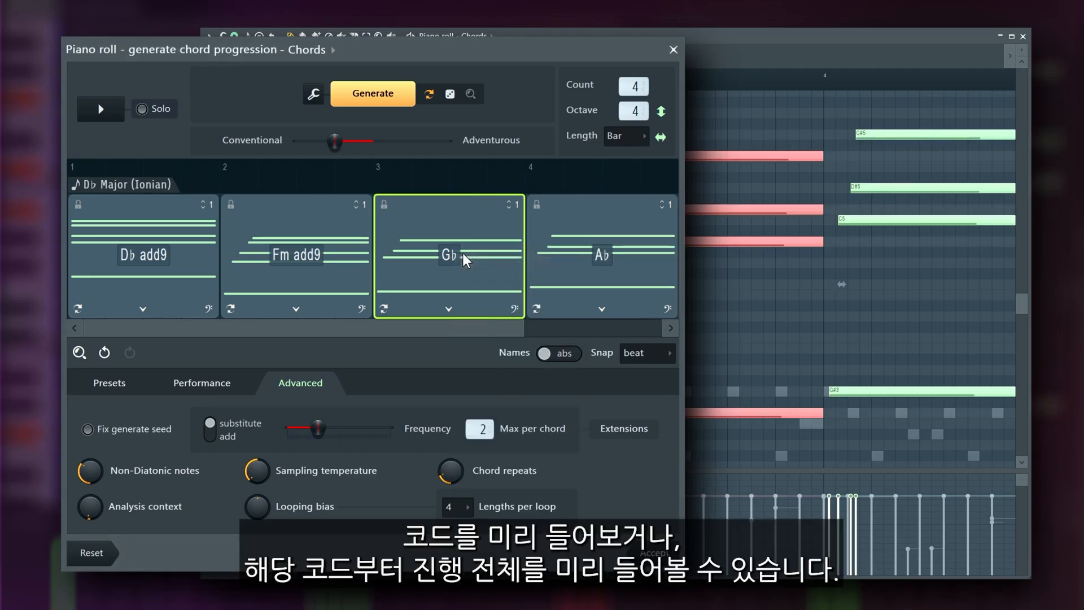
right_click(463, 254)
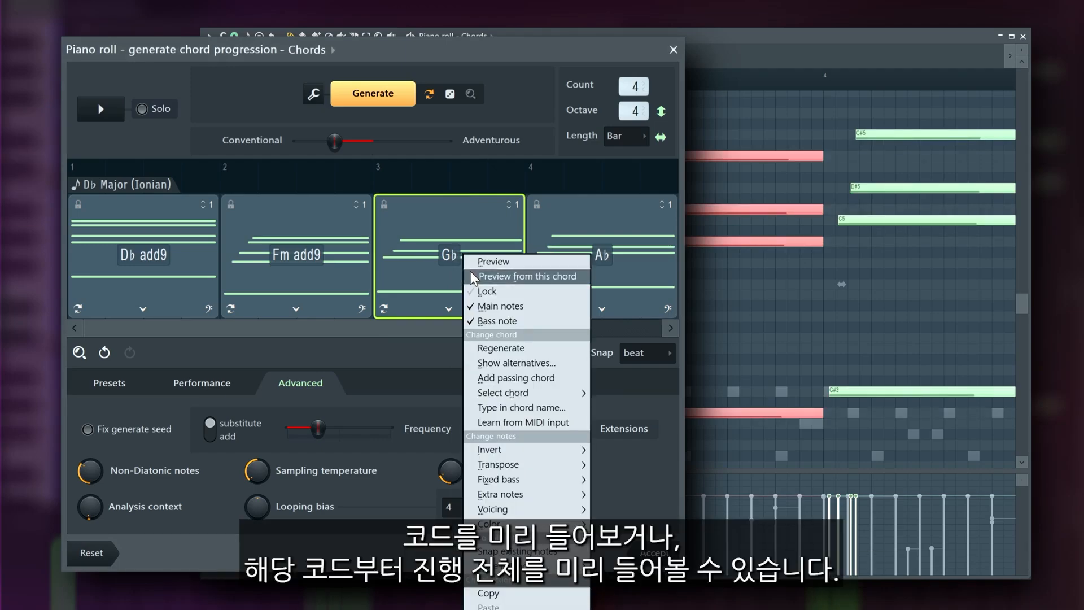
click(471, 276)
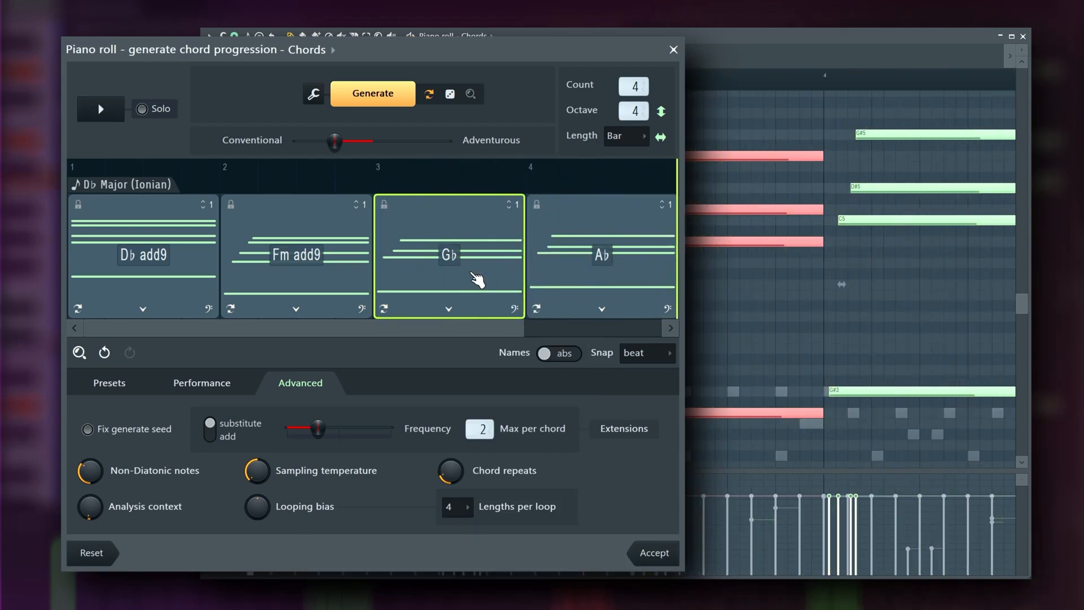
Step: Try locking the G♭ chord against regeneration, and unlock it again
right_click(470, 273)
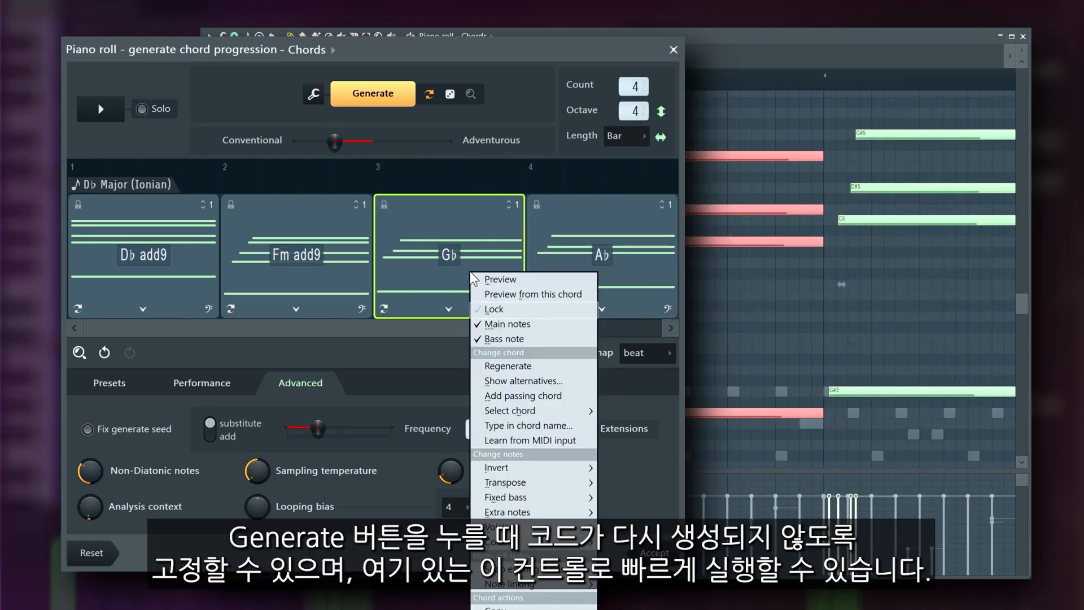
click(492, 309)
click(492, 310)
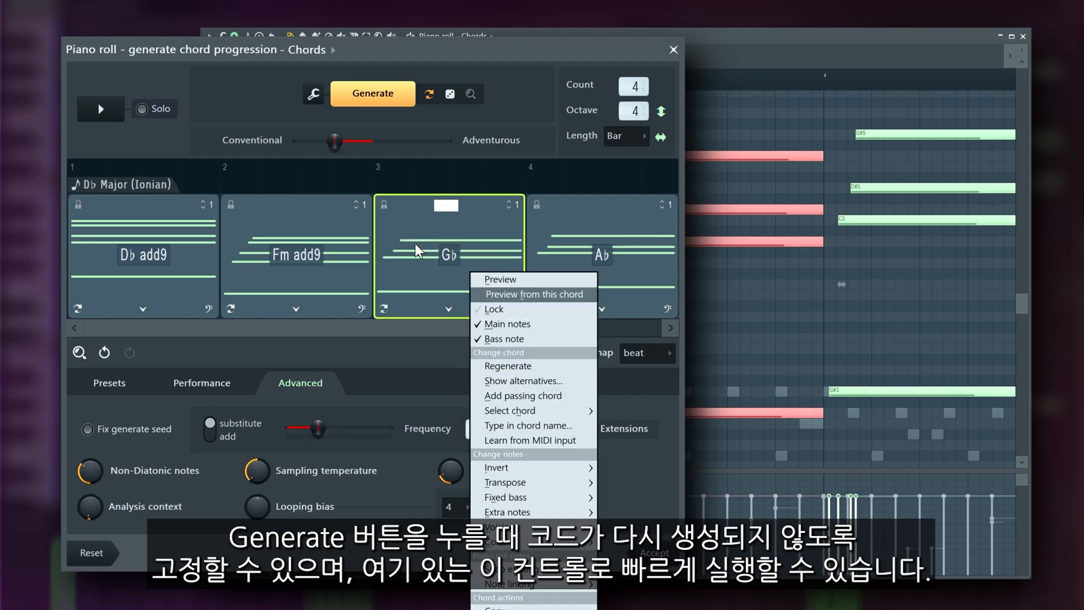
click(384, 207)
click(384, 207)
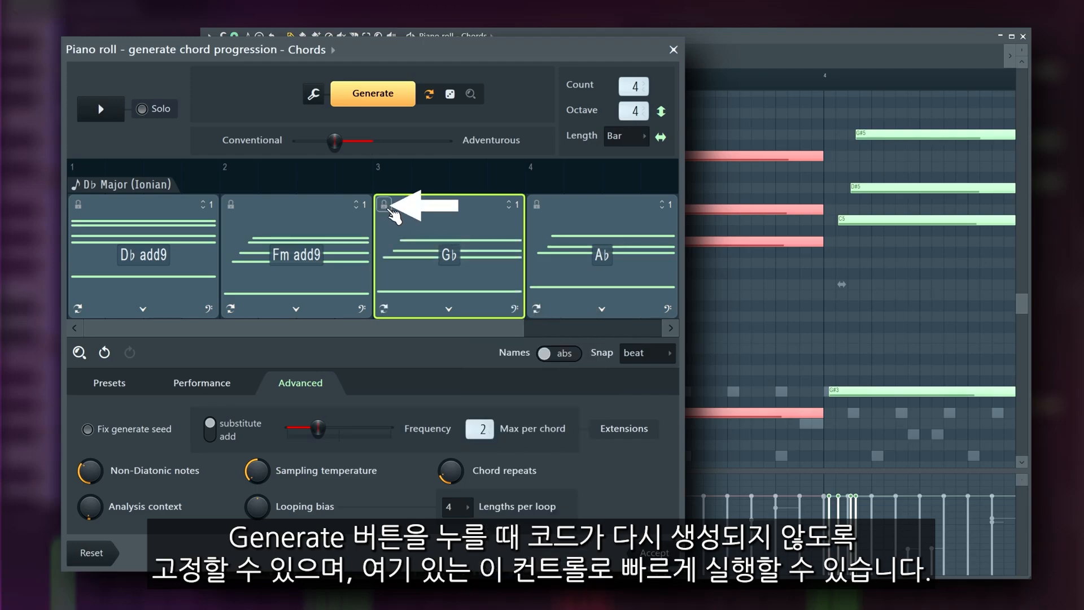
Step: Switch the G♭ chord's main notes off and on again, and do the same with its bass note
right_click(434, 236)
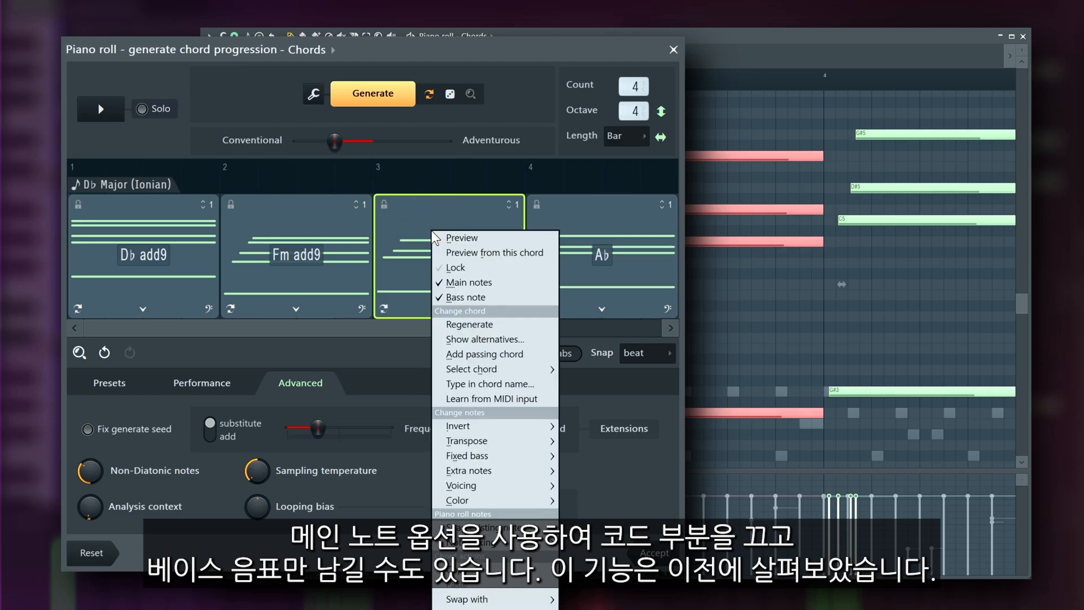
click(483, 282)
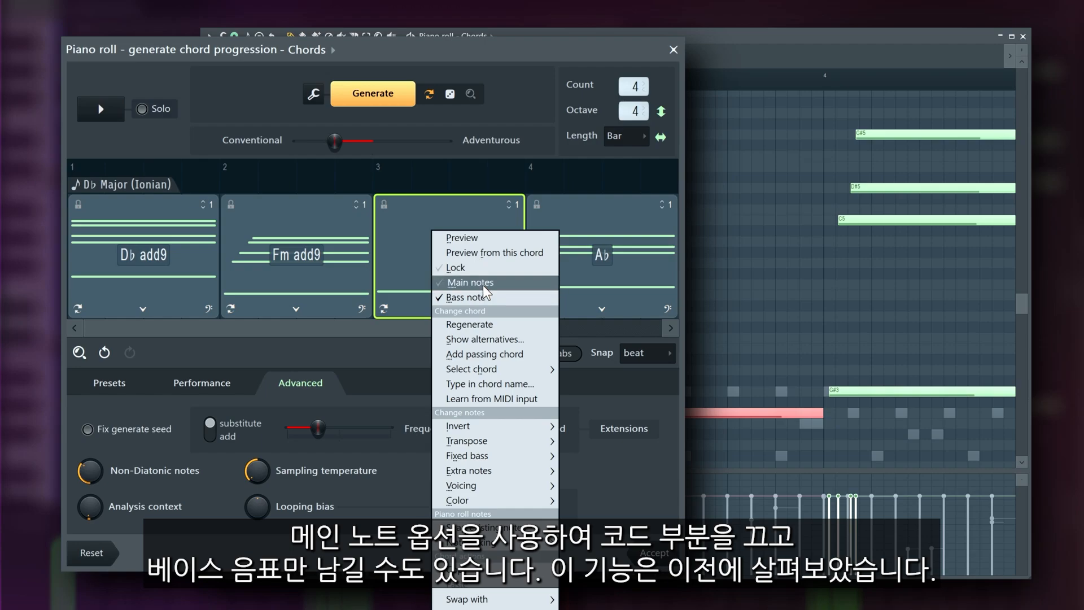
click(482, 283)
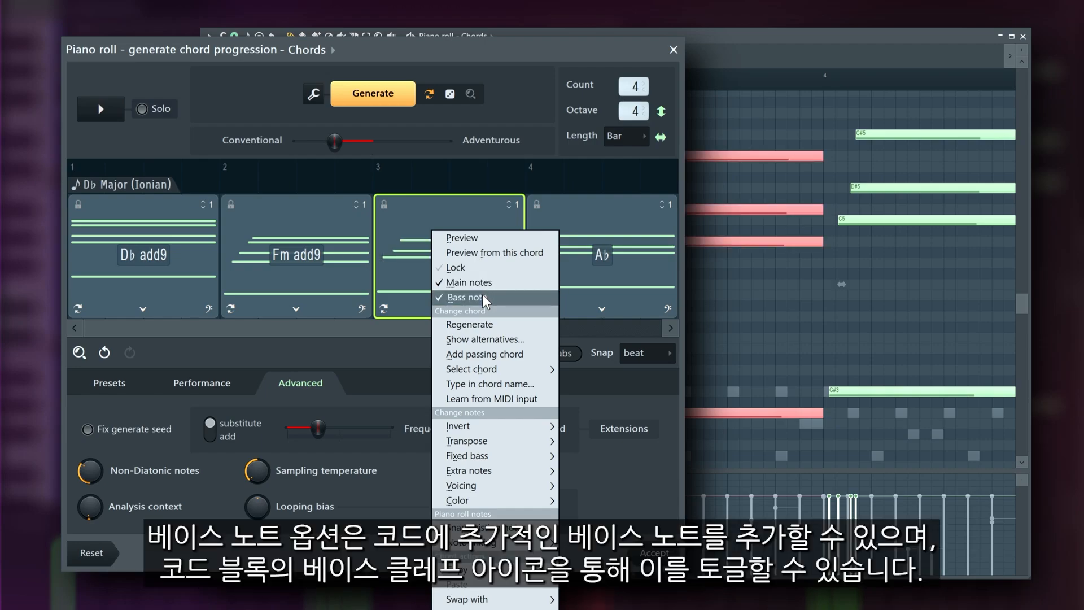
click(483, 296)
click(482, 296)
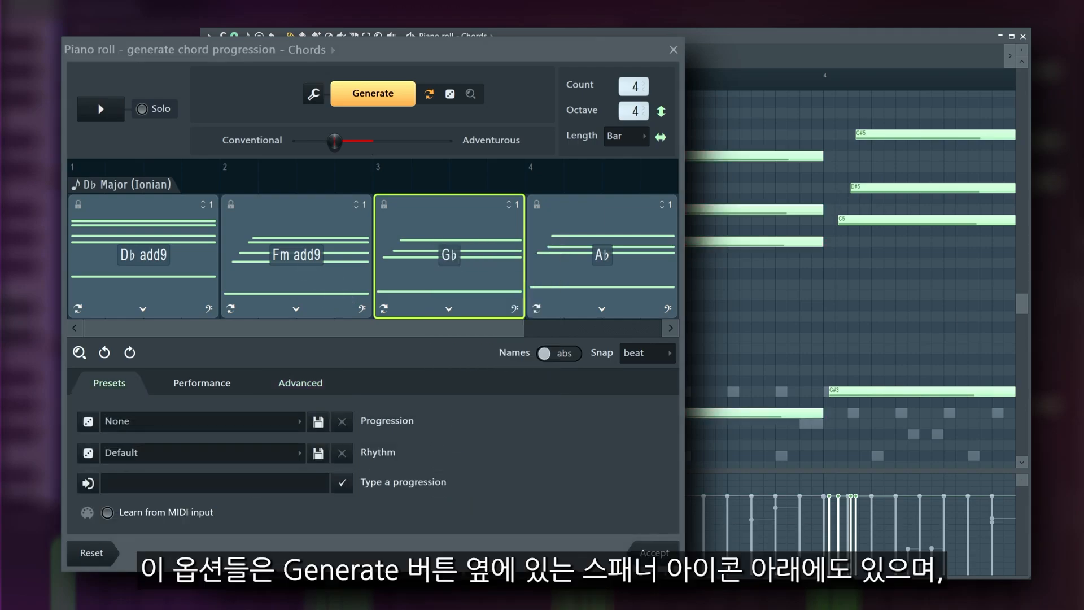
Step: Turn the main notes off for the whole progression, and turn them back on
click(314, 93)
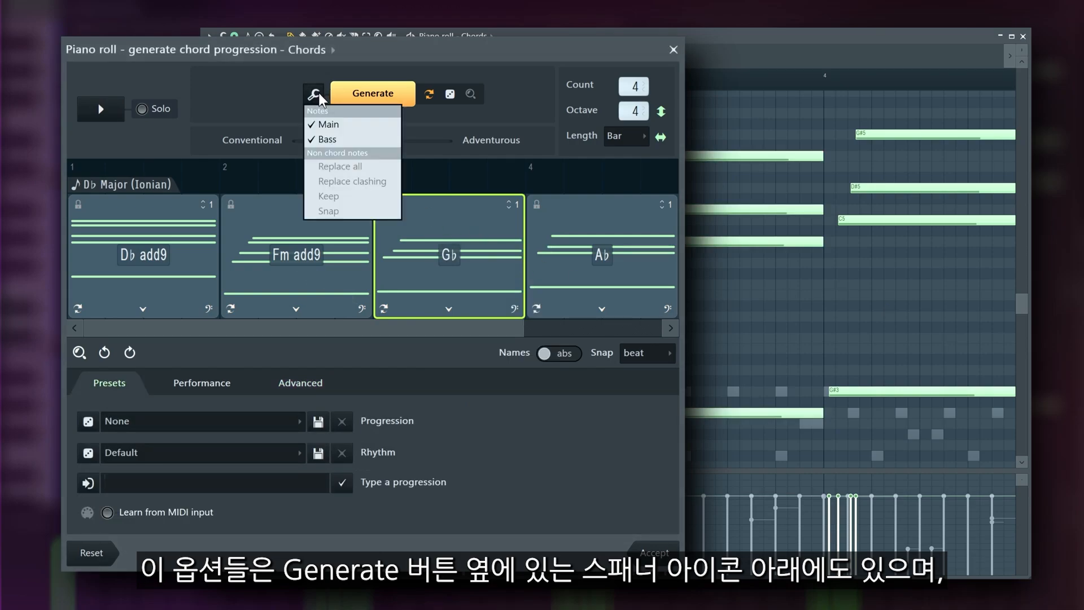
click(351, 124)
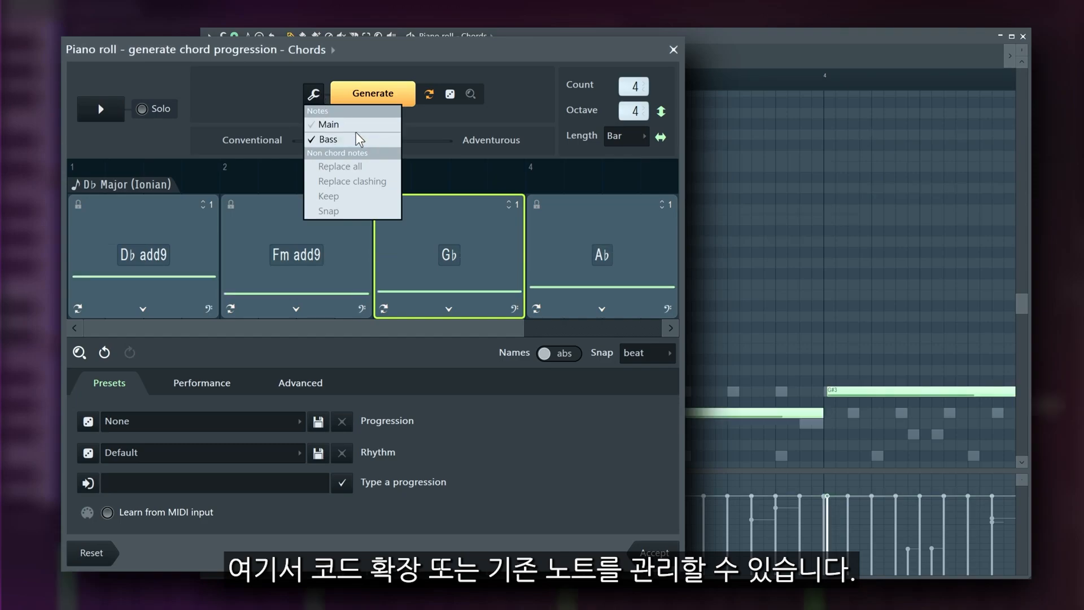
click(360, 125)
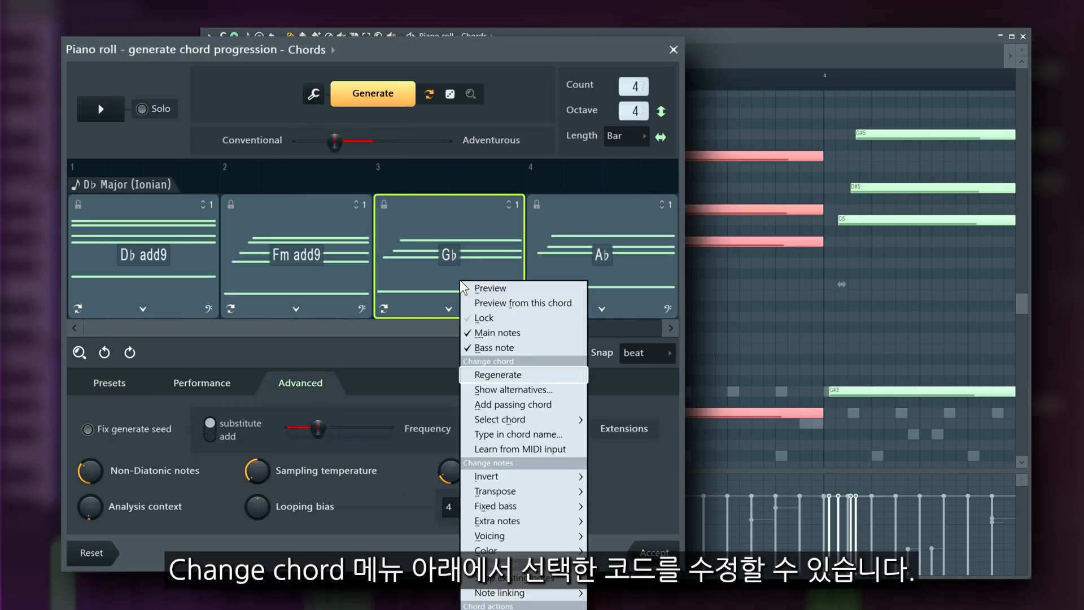
Step: Regenerate the G♭ chord, undo the regeneration, and show the alternative chords for it
click(497, 374)
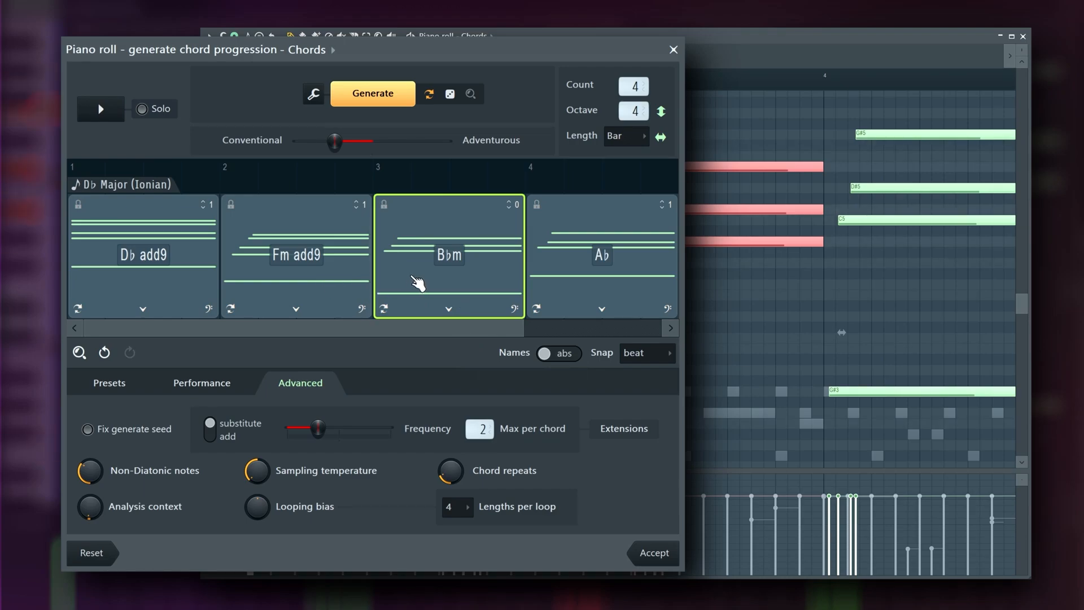
click(104, 352)
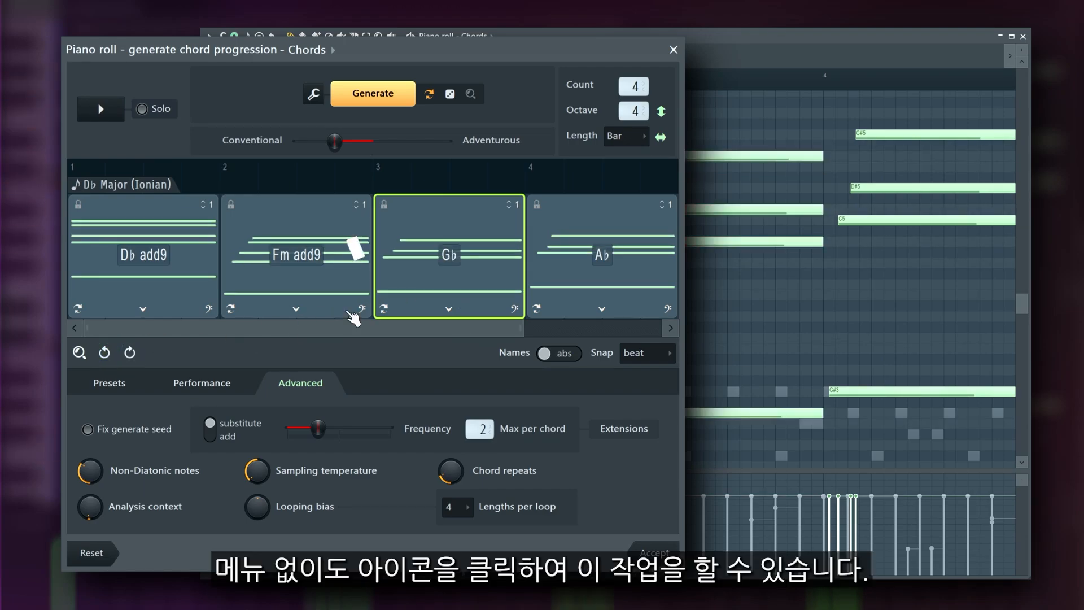
right_click(402, 289)
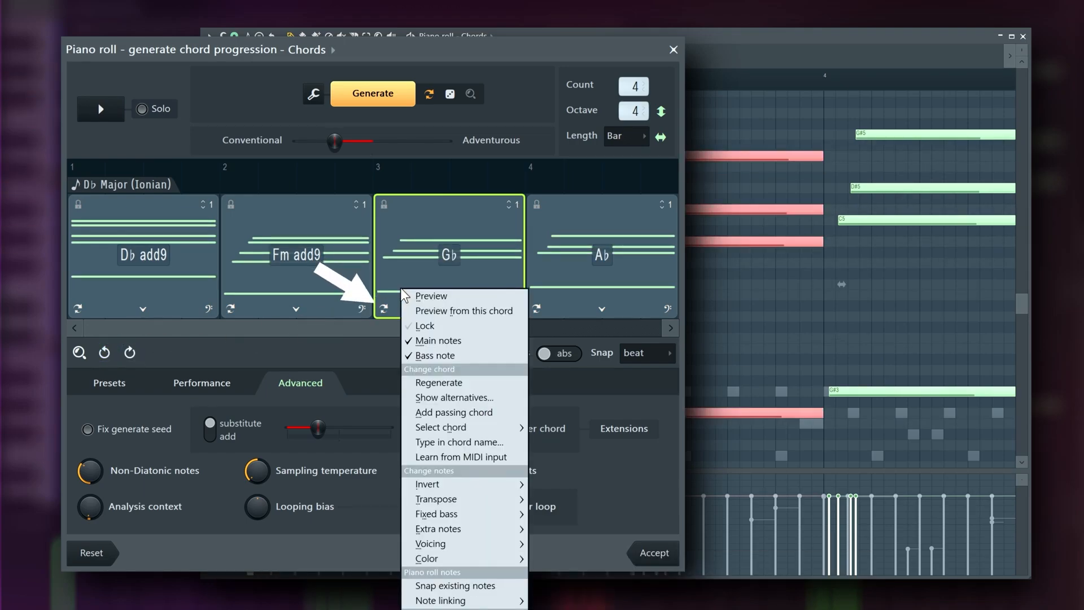
click(442, 398)
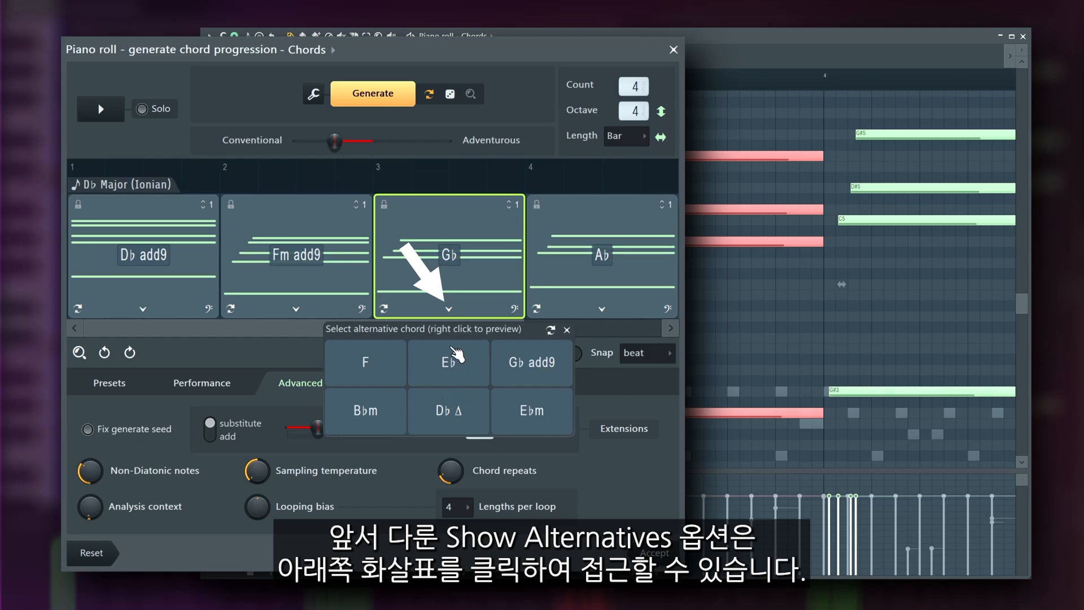
Step: Add a passing chord to the G♭ block and play the progression from bar 2
right_click(486, 270)
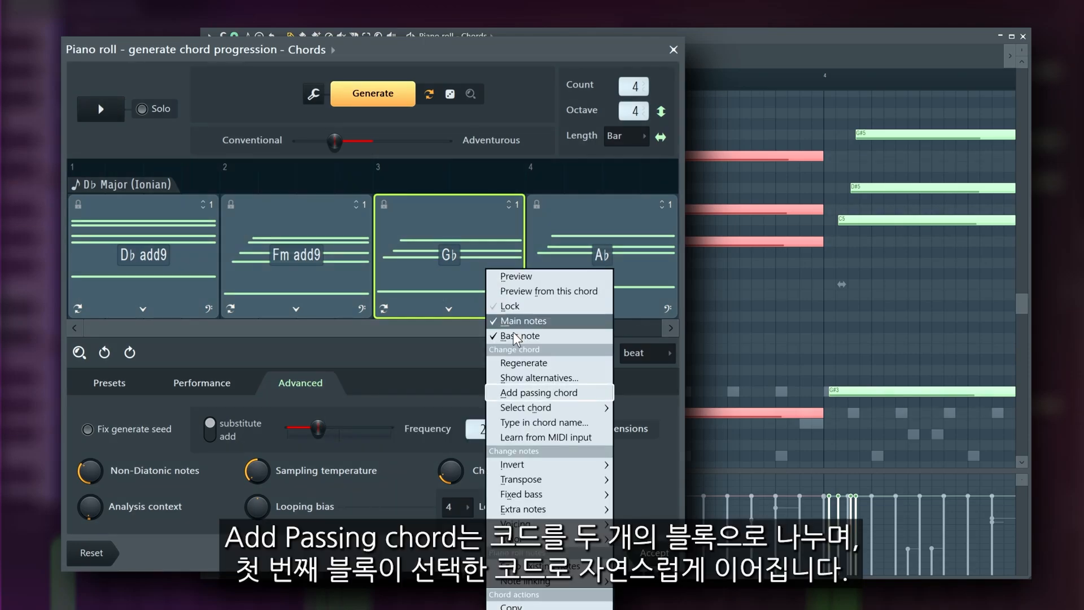
click(537, 391)
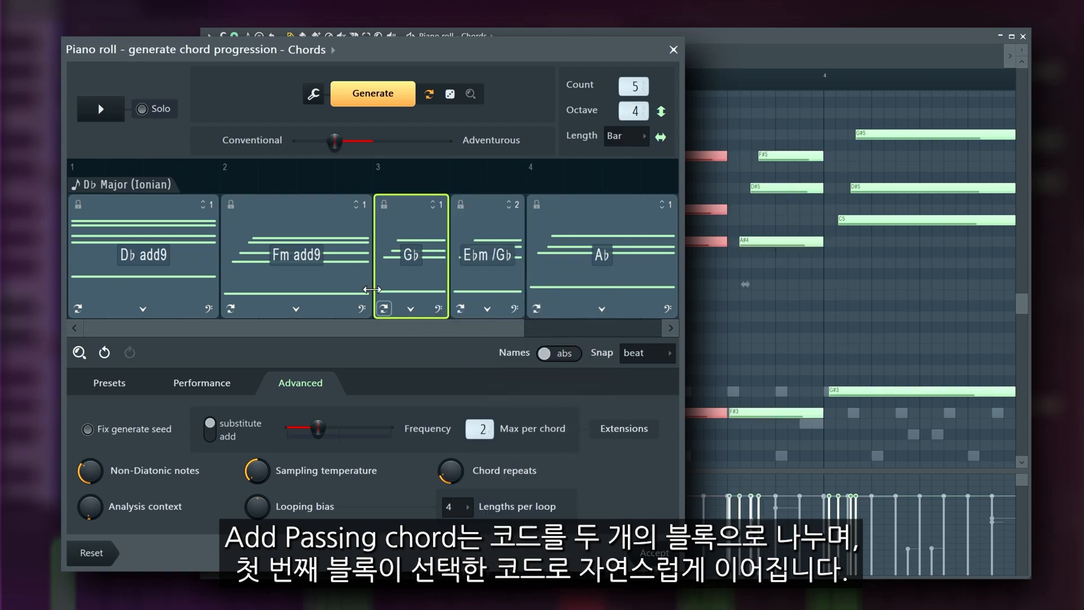
click(232, 170)
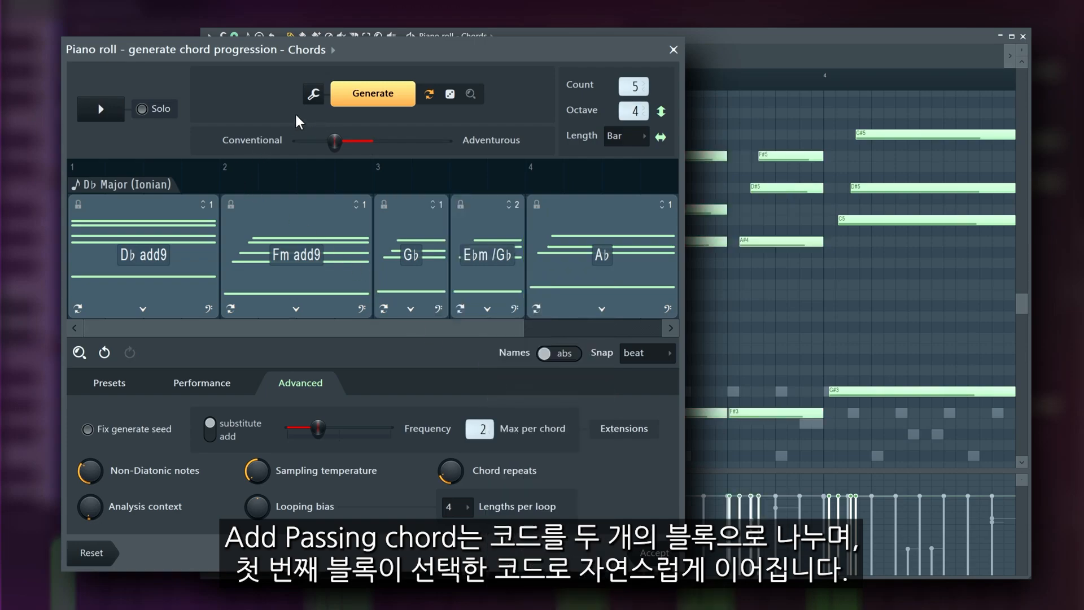
click(102, 110)
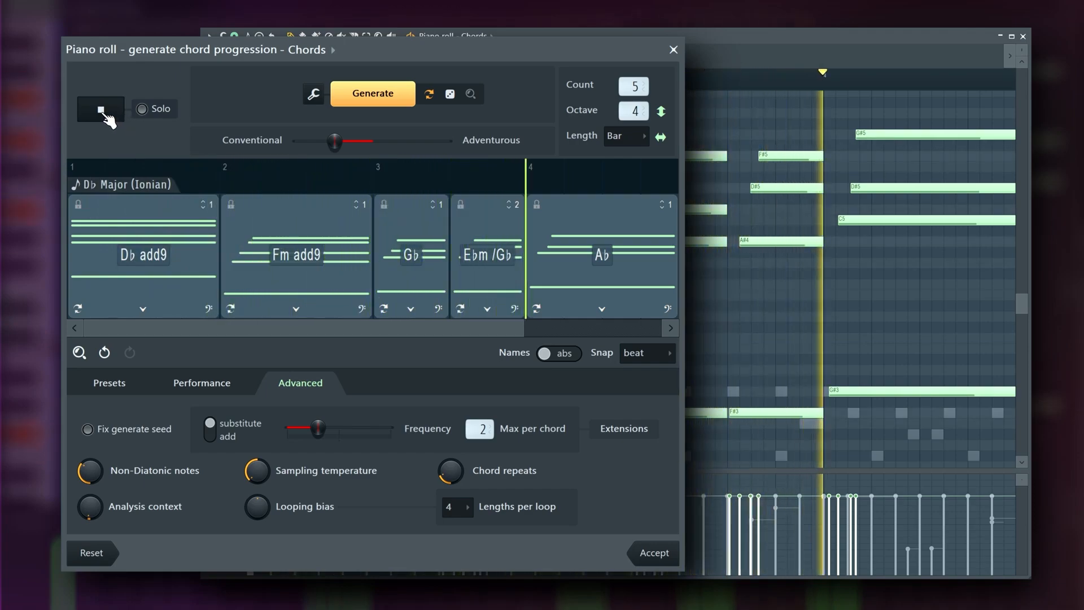
Step: Stop playback and undo the passing chord added to the G♭ block
click(102, 111)
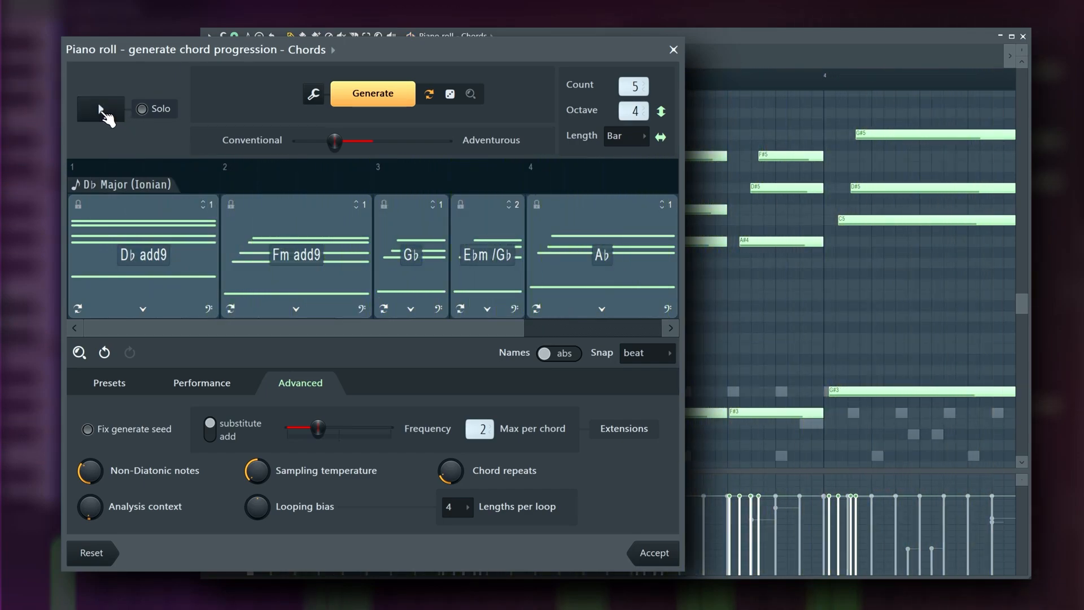
click(104, 352)
Step: Manually change the G♭ block to an F♯Δ chord, preview it, and undo the change
right_click(452, 274)
mouse_move(497, 417)
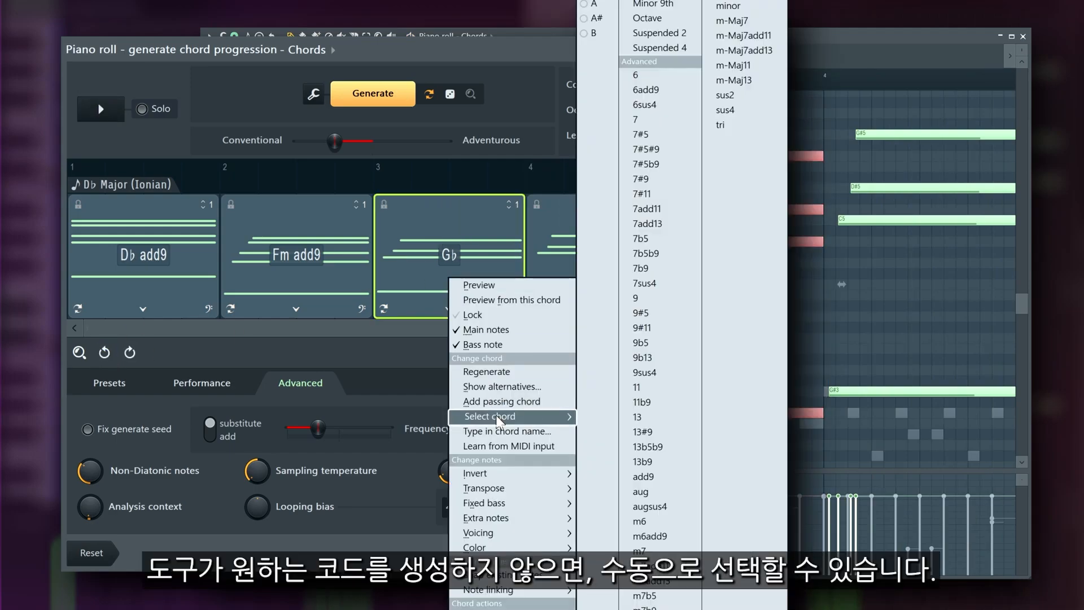
click(644, 25)
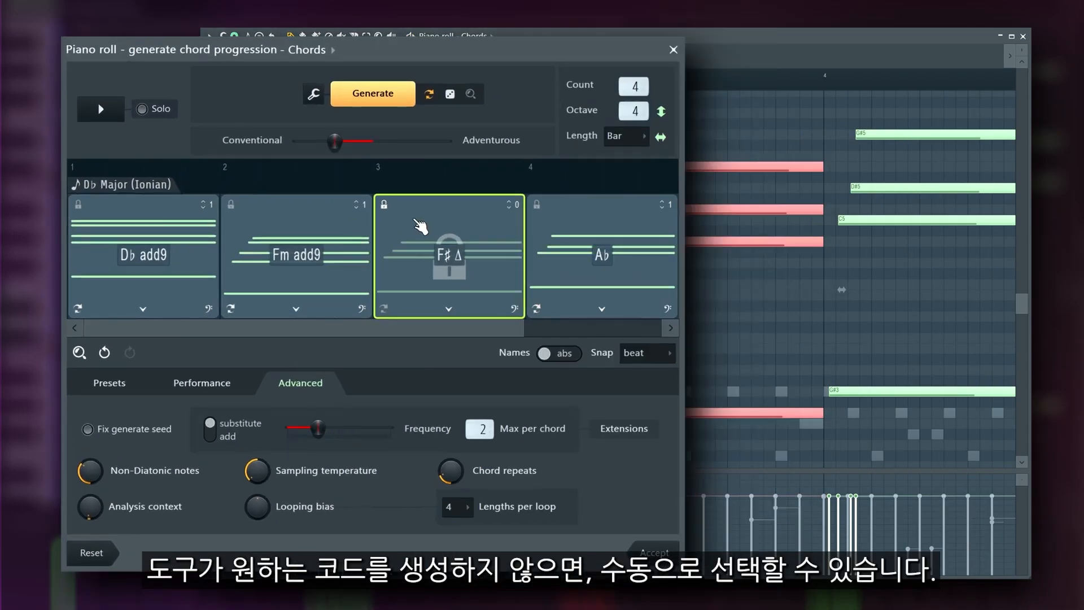
click(401, 231)
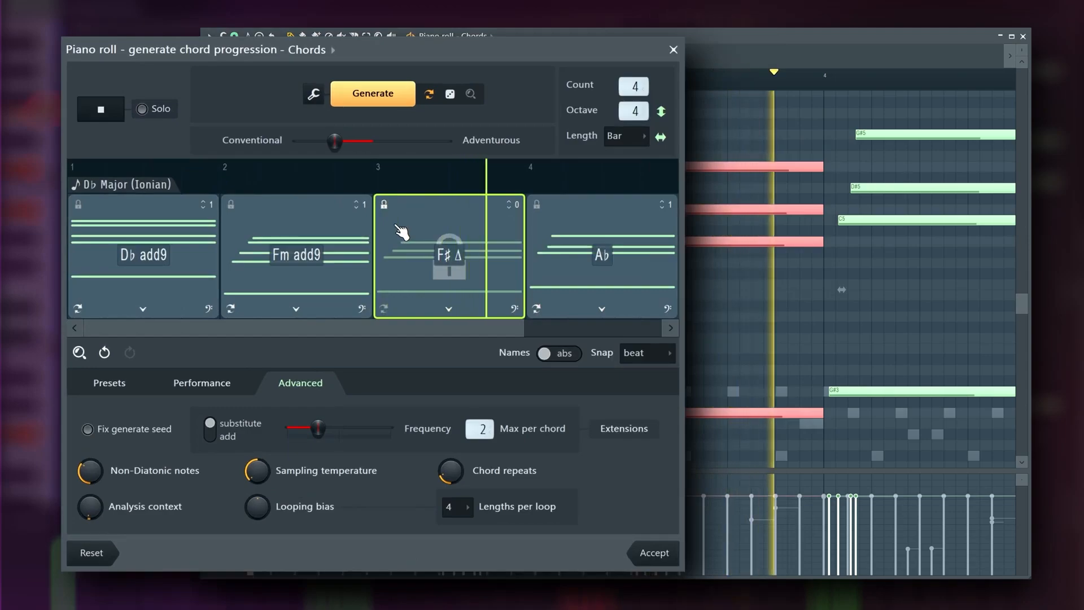
click(104, 352)
Step: Enter "Gb add9" as the chord name for the G♭ block, and undo the change
right_click(413, 261)
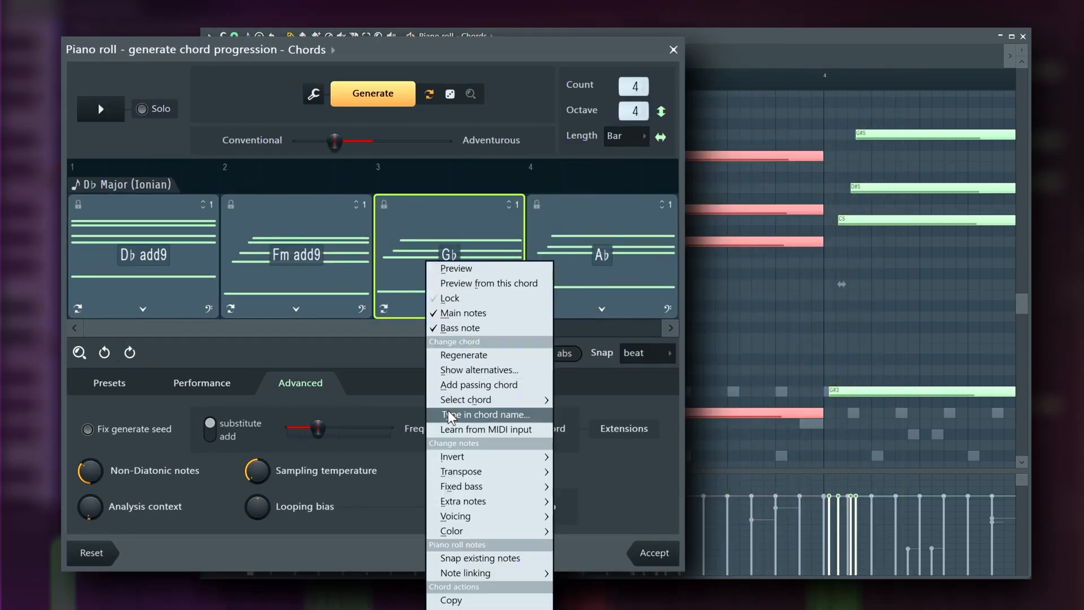
click(448, 410)
text(Gb add9)
key(Return)
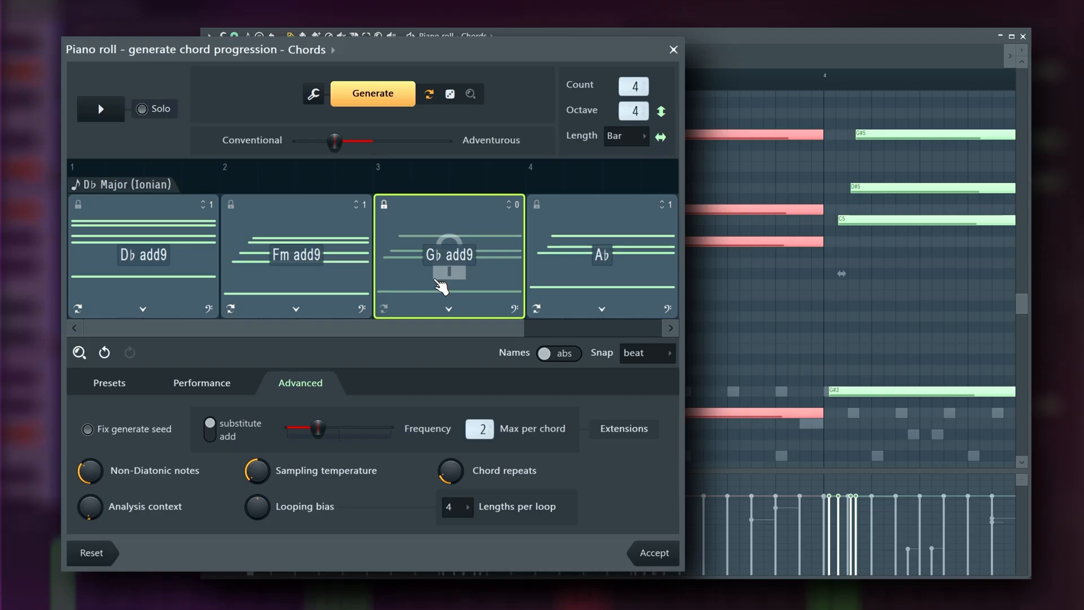
key(ctrl+z)
Step: Have the G♭ block learn its chord from MIDI input, and undo the learned chord
right_click(423, 314)
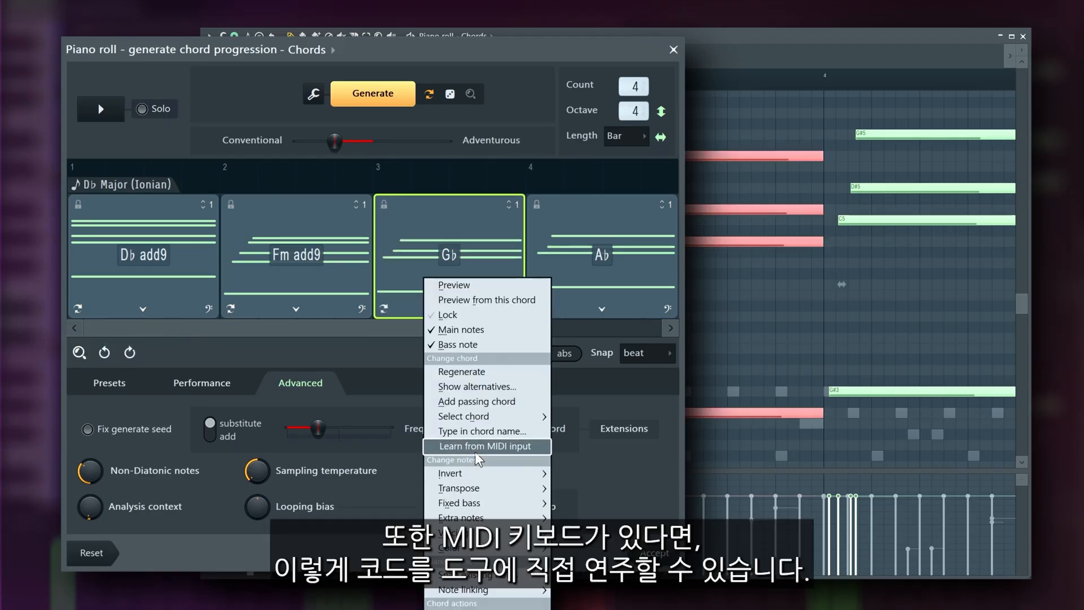
click(489, 445)
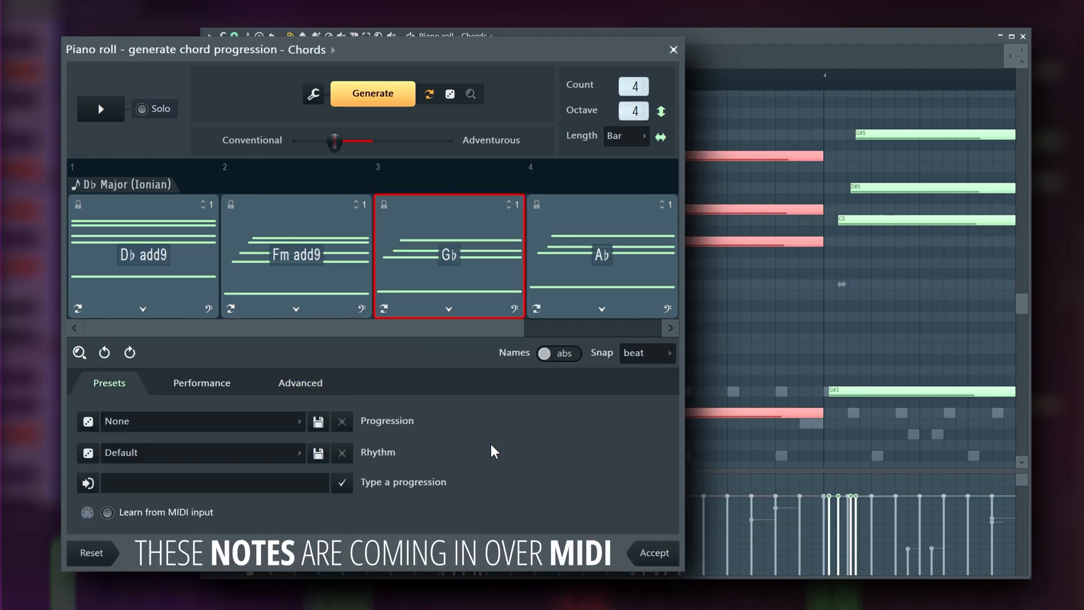
click(112, 355)
Step: Set the G♭ chord's inversion to 2, and return it to 1
right_click(434, 278)
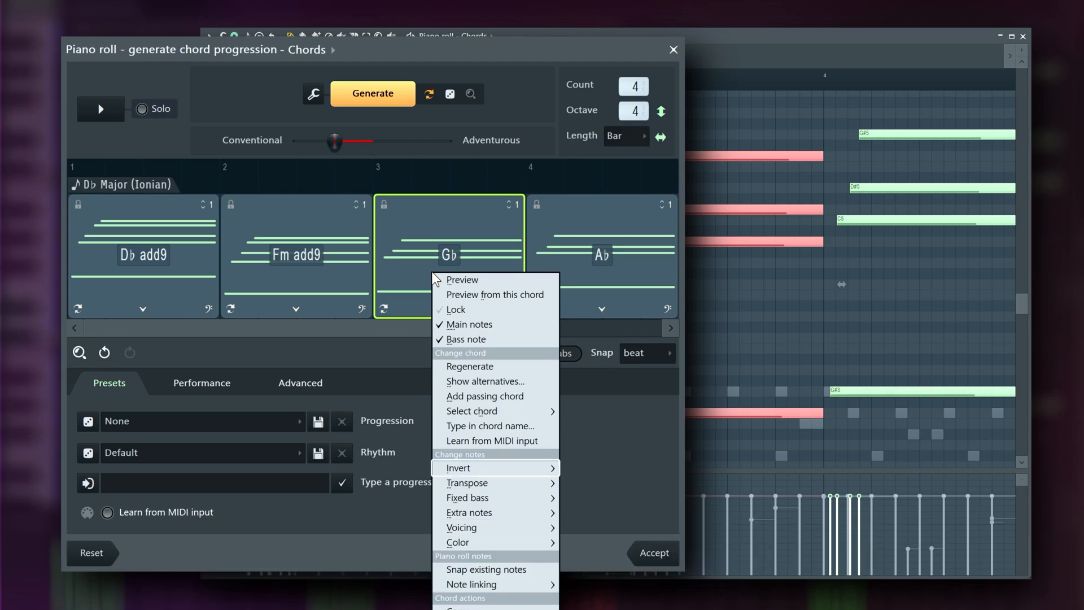
mouse_move(550, 468)
click(582, 472)
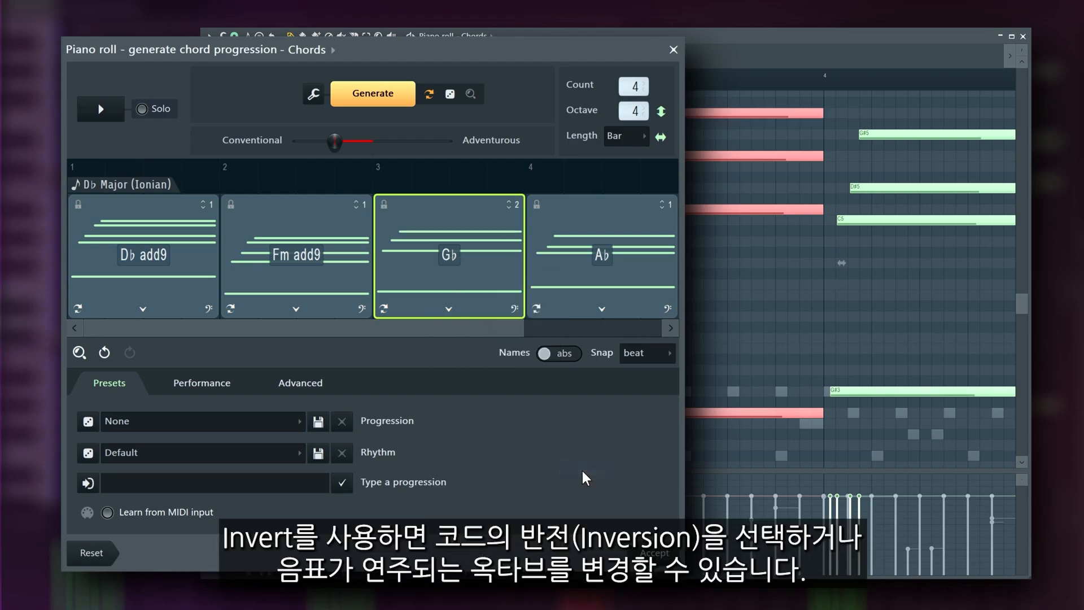
click(511, 204)
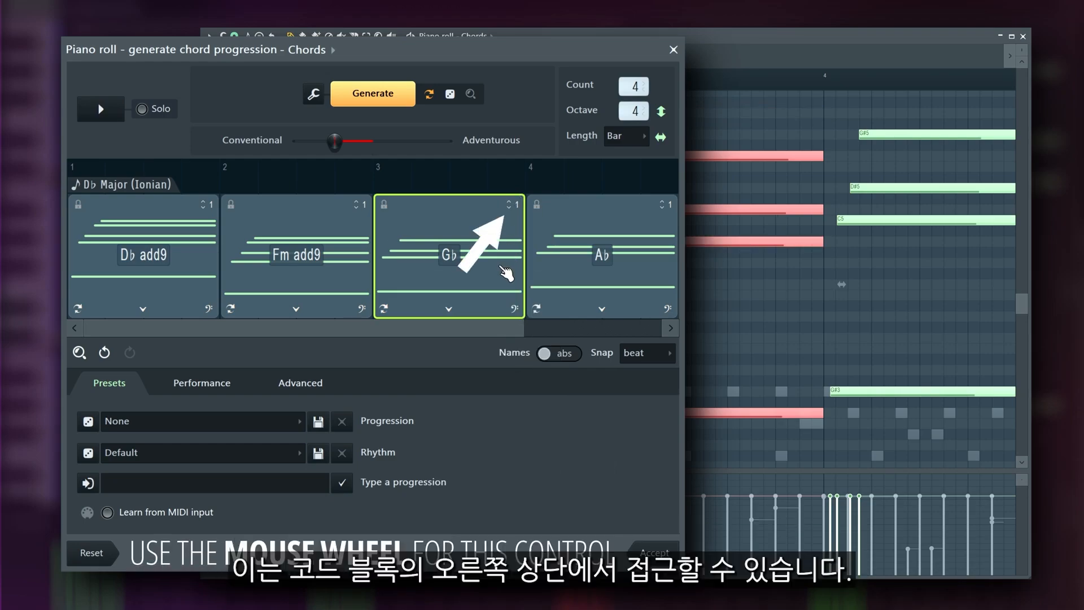
Step: Step the G♭ chord's inversion through 2, 0, 1 and 2 on its block, and undo the inversion changes
scroll(514, 203, up, 1)
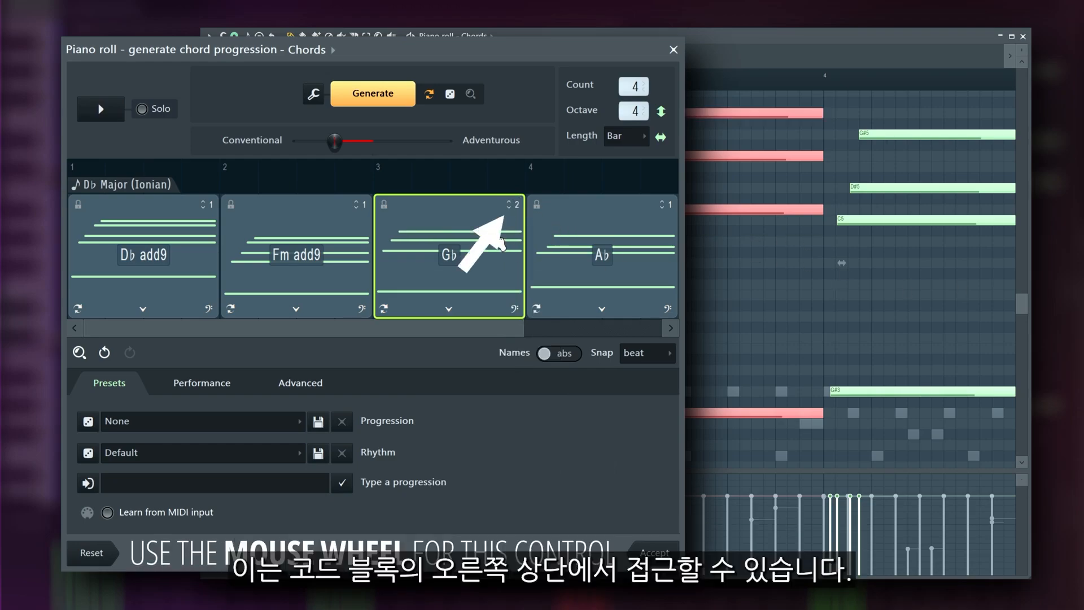
scroll(515, 204, down, 1)
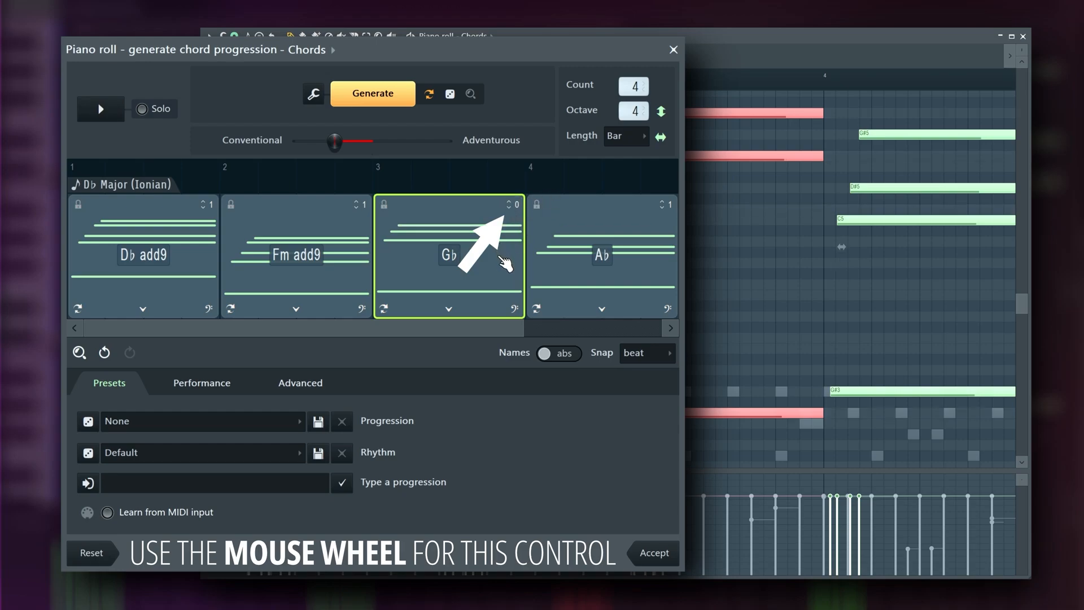
scroll(514, 204, up, 1)
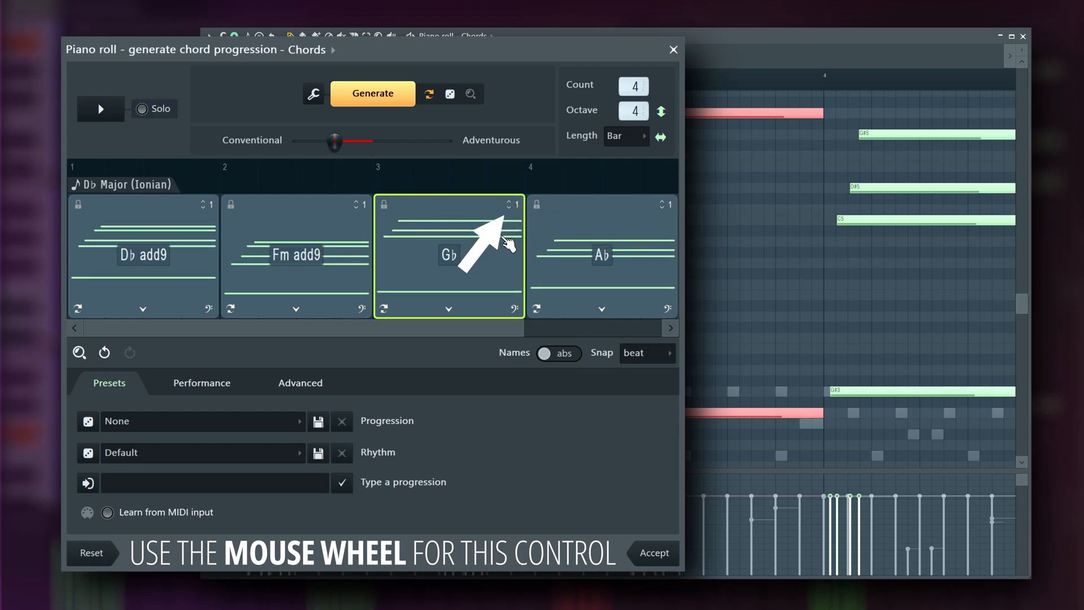
scroll(516, 204, up, 1)
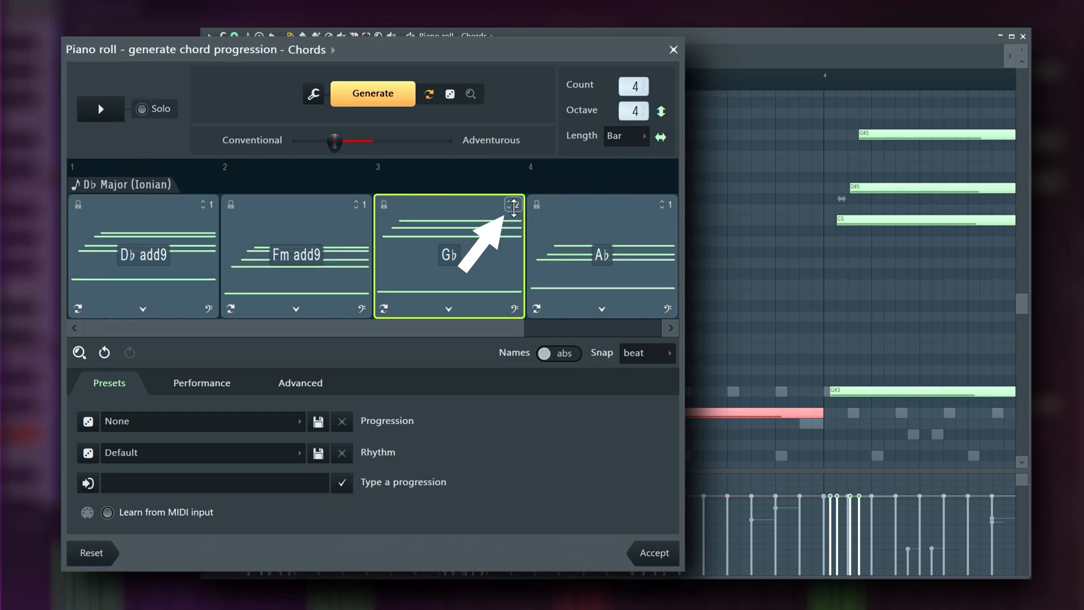
click(104, 353)
click(104, 353)
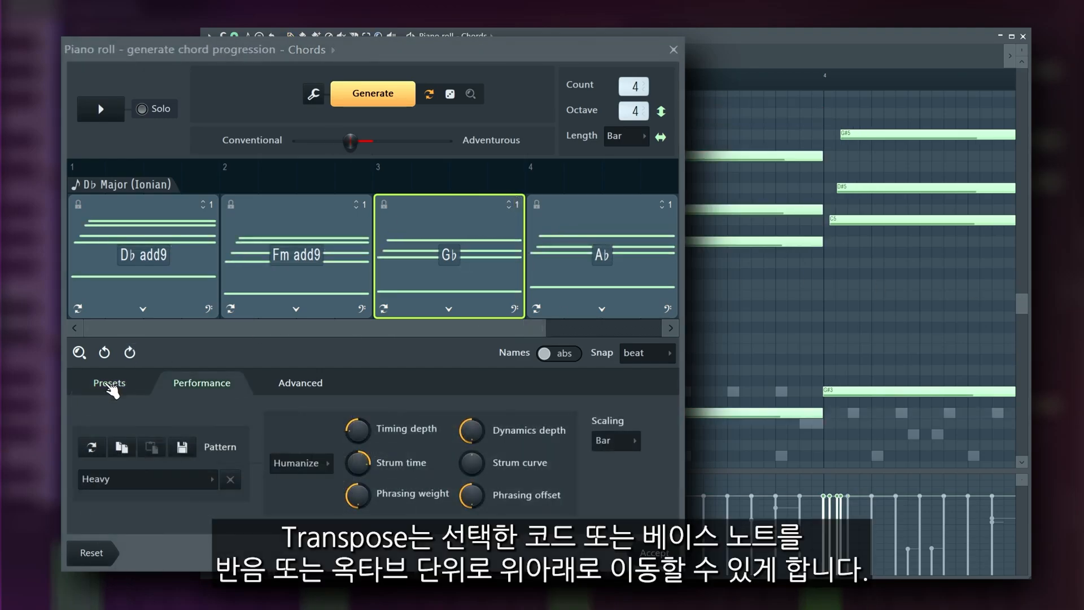
Step: Transpose the G♭ chord one octave up and one semitone down
right_click(450, 257)
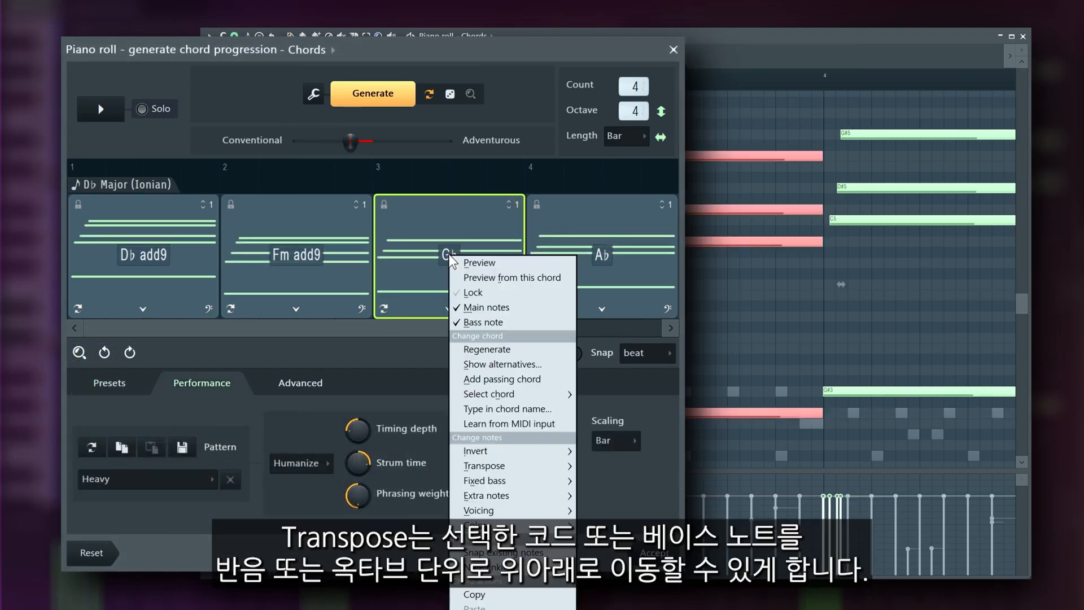
mouse_move(497, 467)
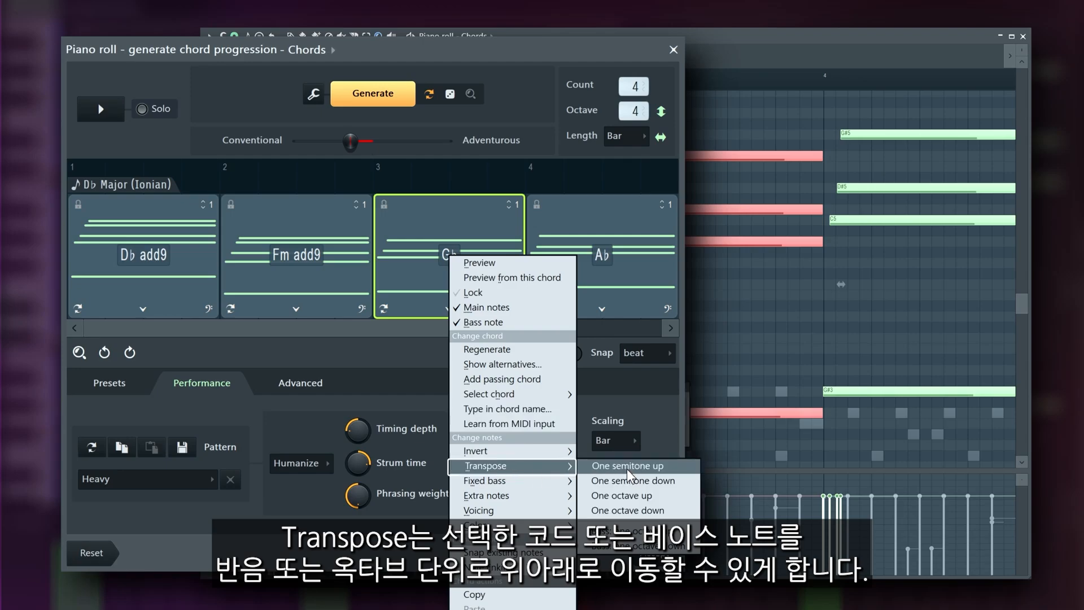
click(635, 495)
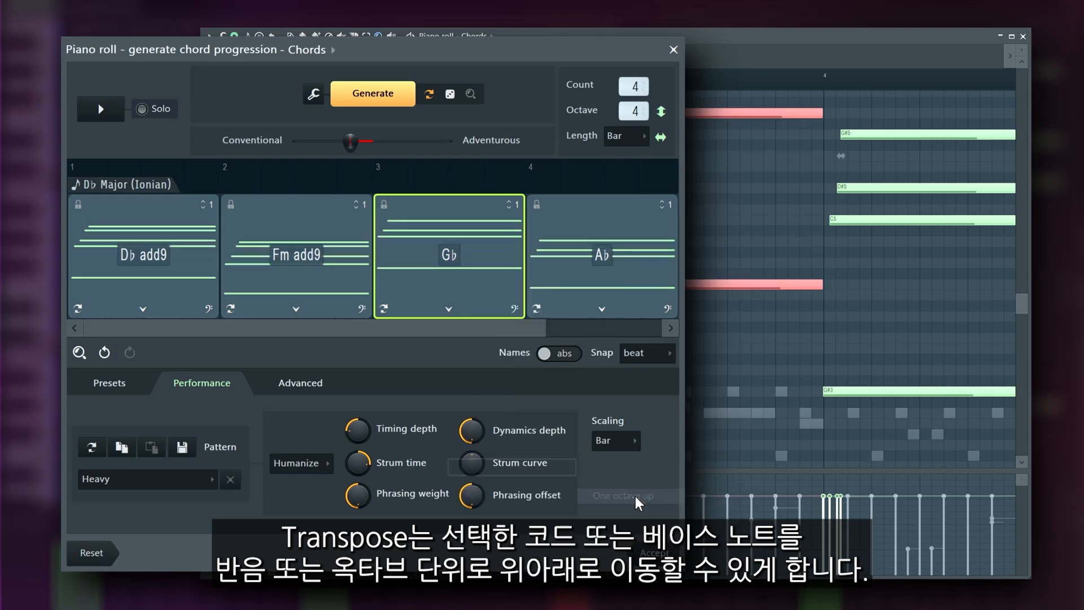
right_click(443, 287)
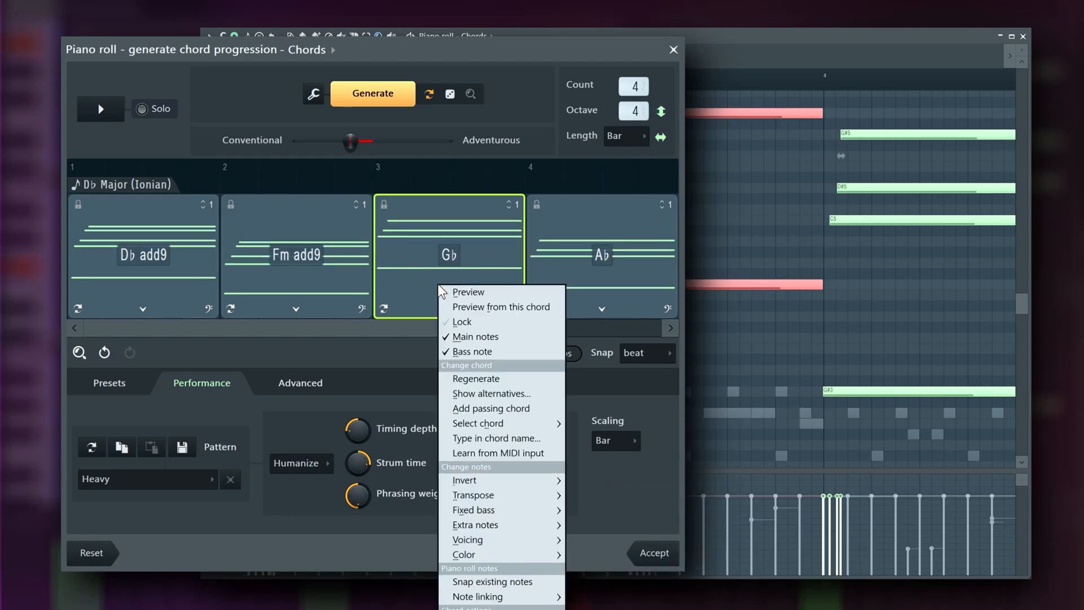
mouse_move(485, 495)
click(615, 509)
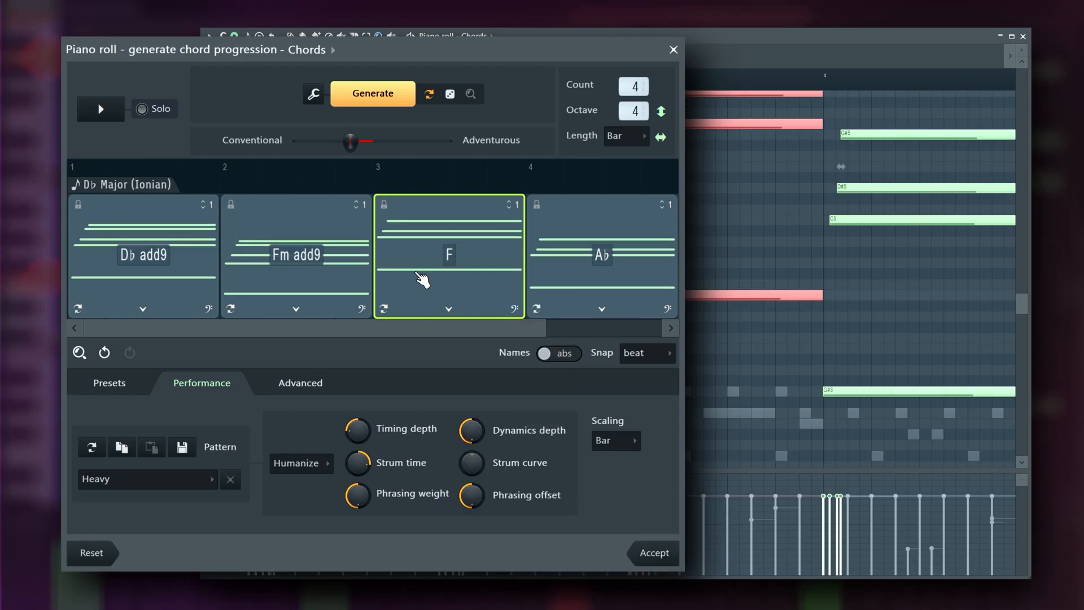
Step: Lower the transposed F chord's bass note by one octave, and undo the transpositions
right_click(416, 272)
click(443, 287)
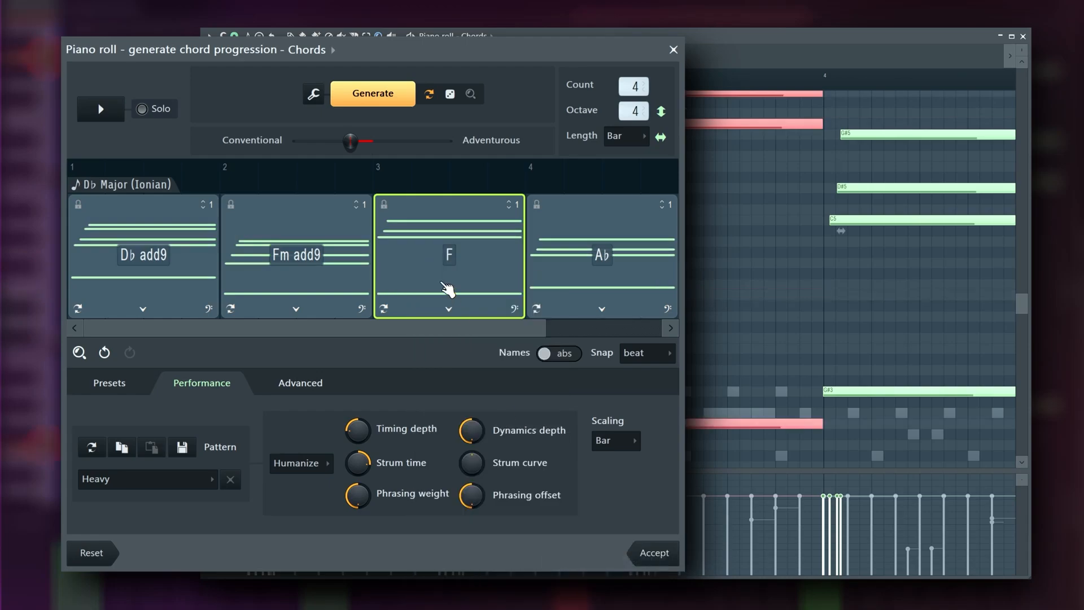
click(104, 353)
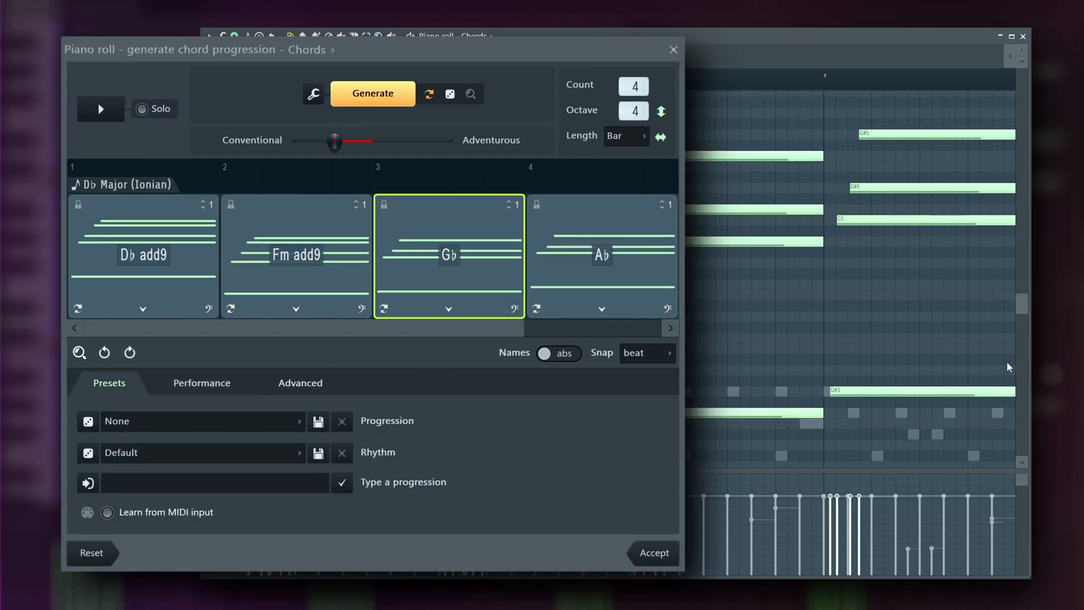
Step: Try E♭ as the G♭ chord's fixed bass note, and change the fixed bass to C♯
right_click(449, 263)
mouse_move(571, 495)
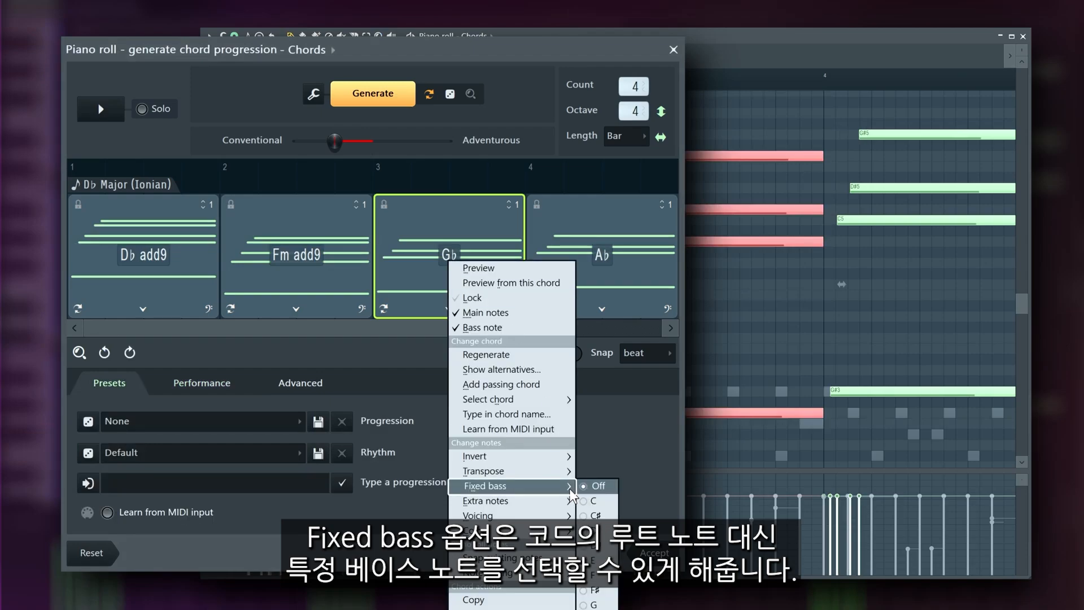
right_click(598, 545)
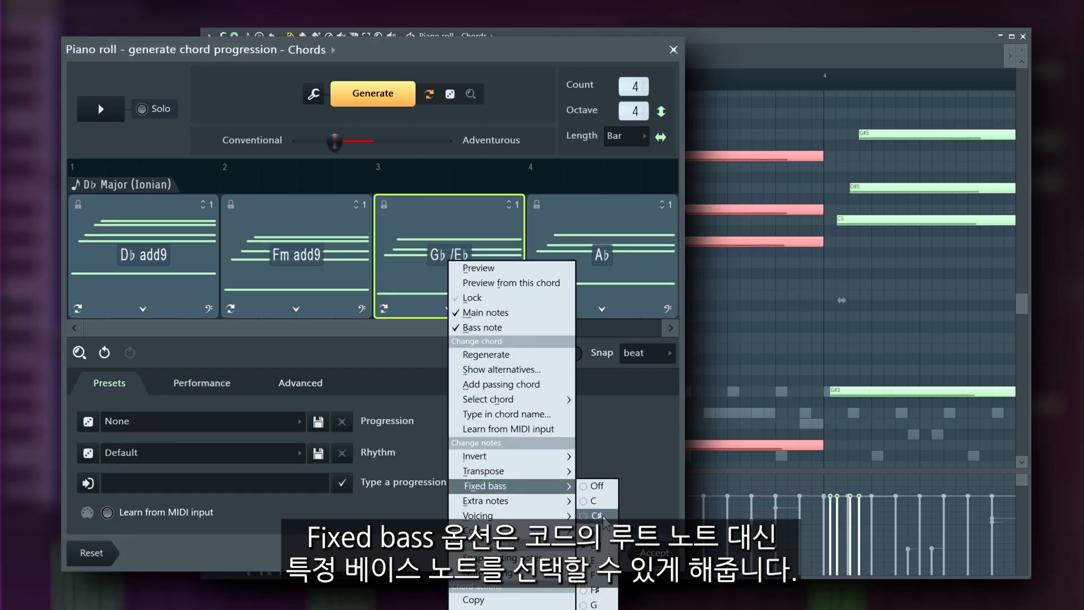
right_click(597, 516)
right_click(418, 262)
click(439, 270)
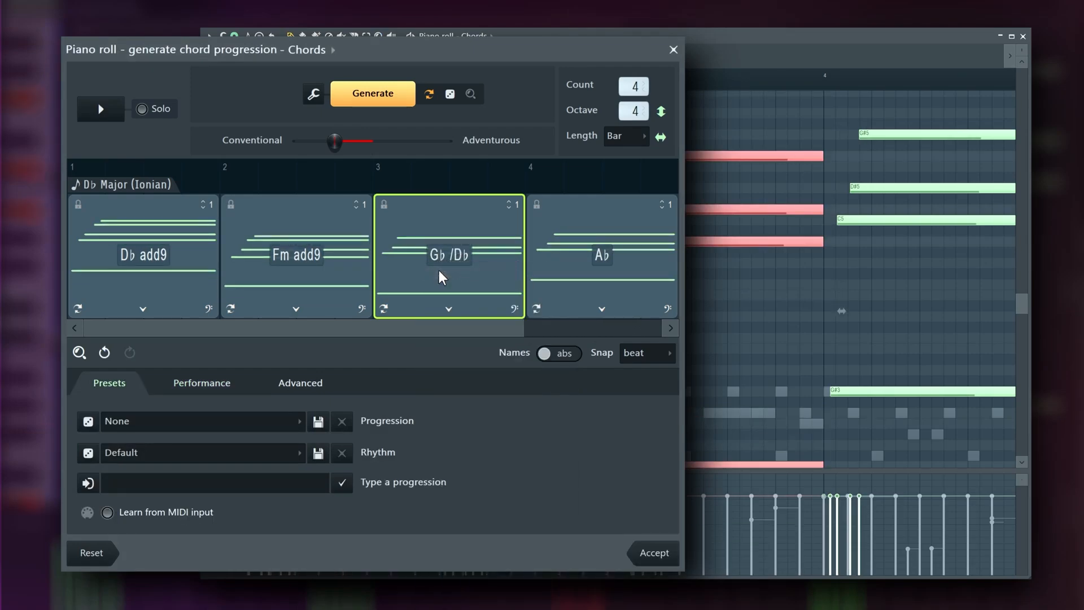
Step: Raise the G♭/D♭ chord's bass note by one octave, and undo the bass changes
right_click(464, 280)
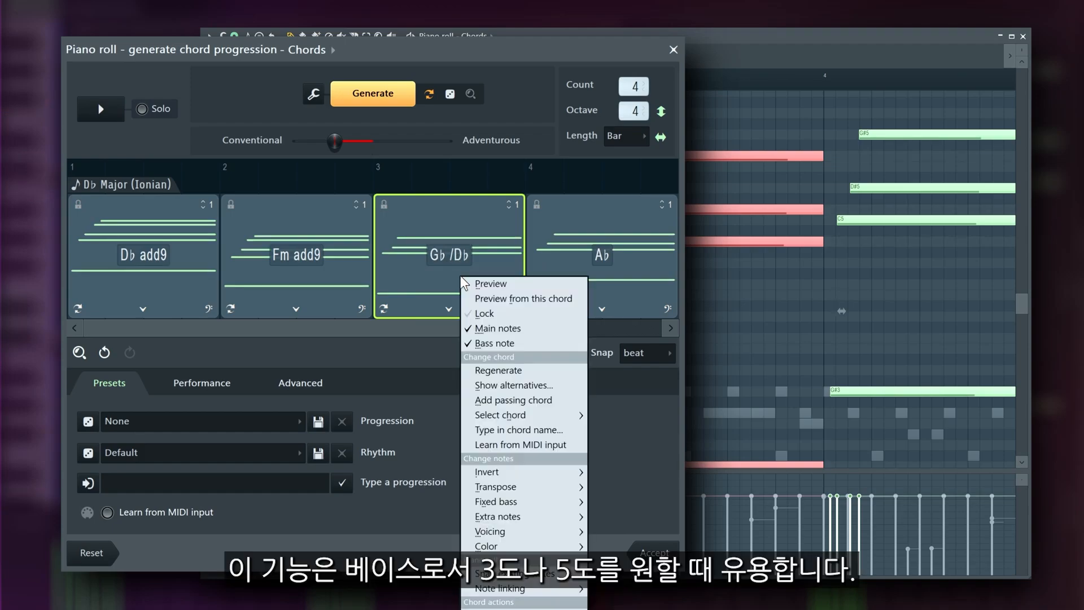
mouse_move(543, 488)
click(621, 517)
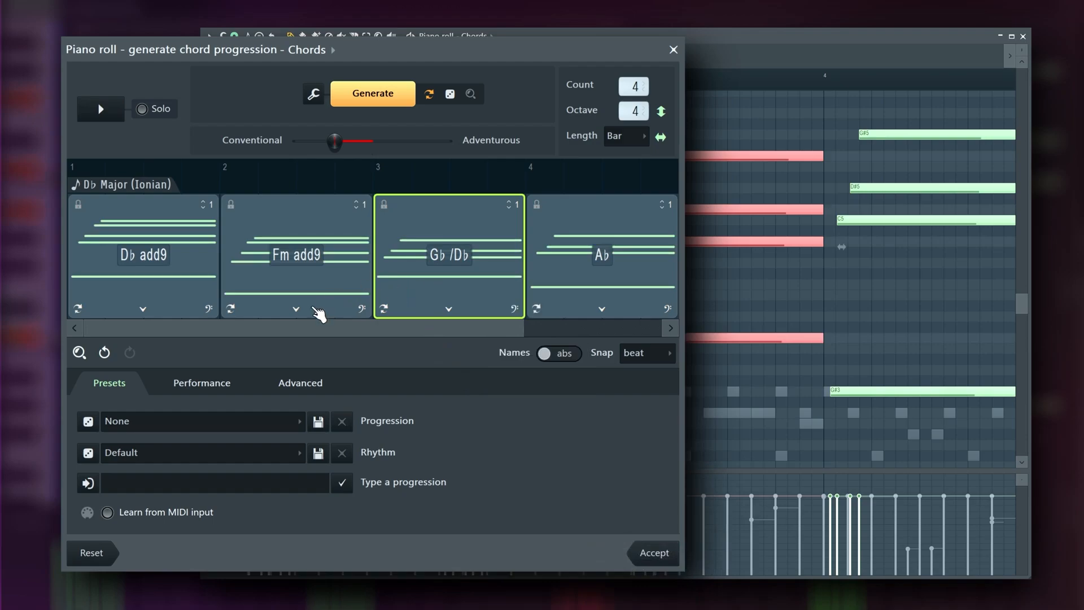
click(105, 352)
Step: Try 1, 3, 2, 1 and no extra notes on the G♭ chord, and settle on removing 1 note
right_click(442, 255)
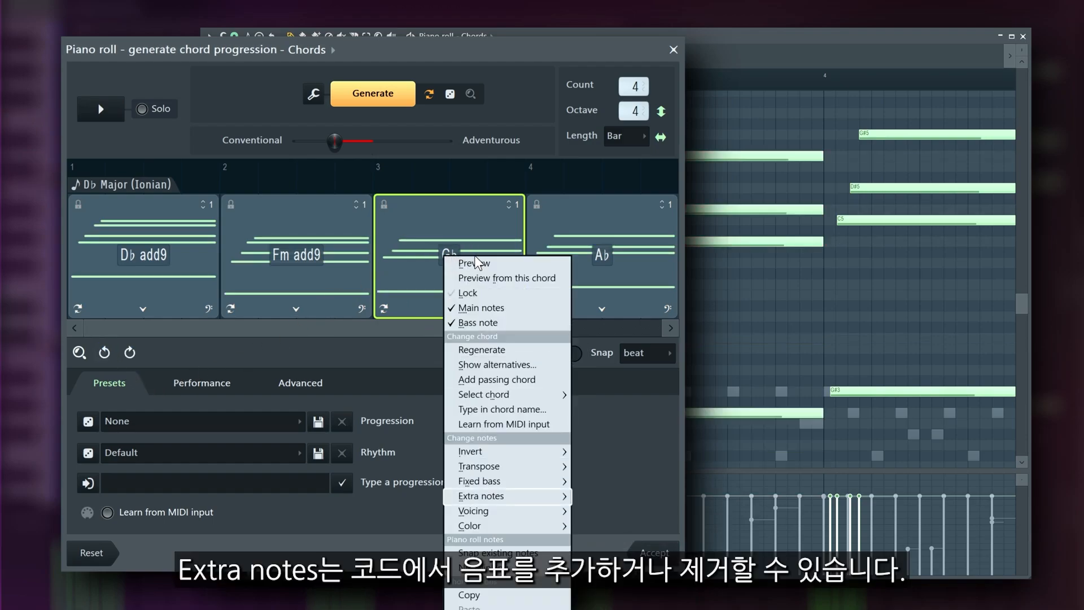
mouse_move(561, 496)
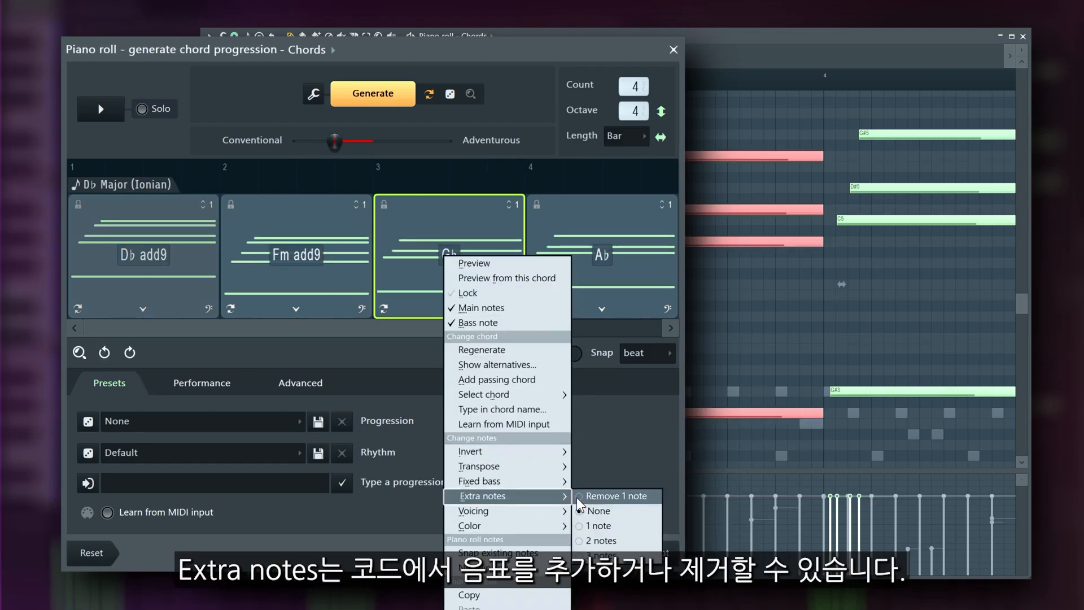
click(602, 526)
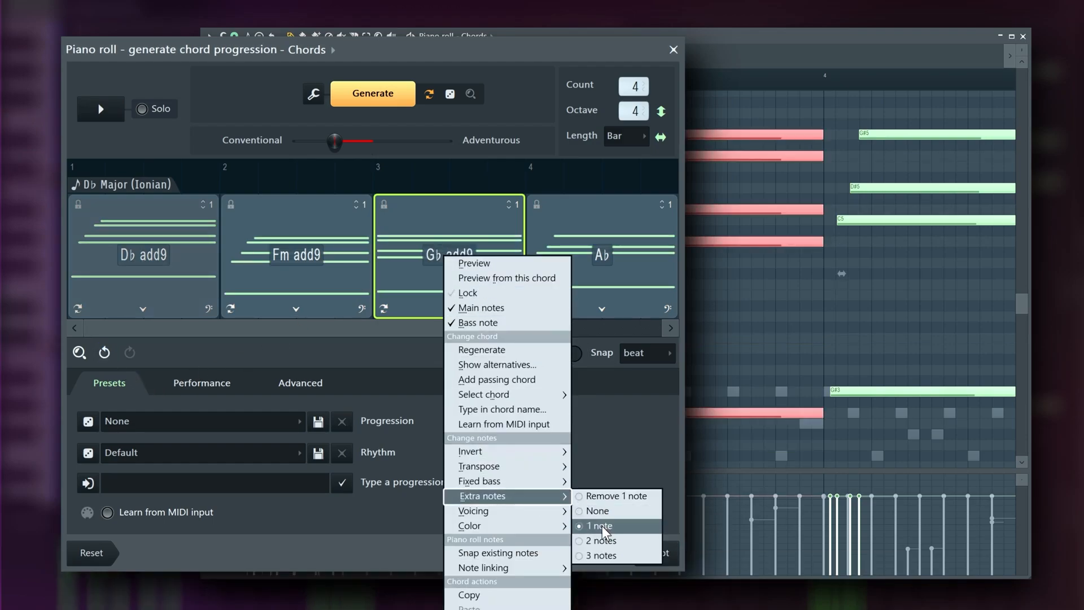
click(611, 554)
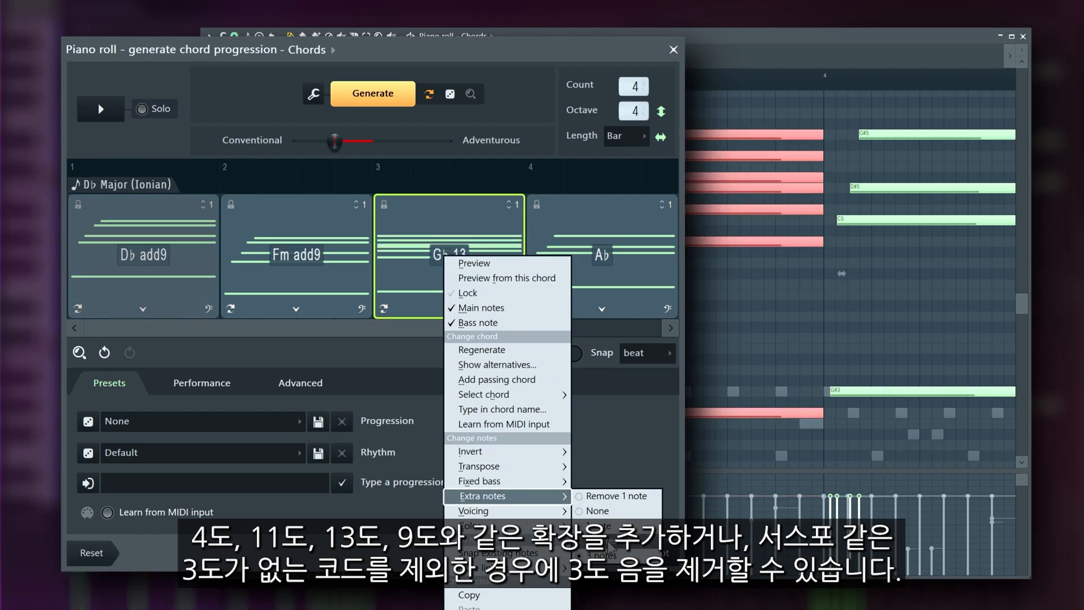
click(610, 540)
click(611, 525)
click(612, 511)
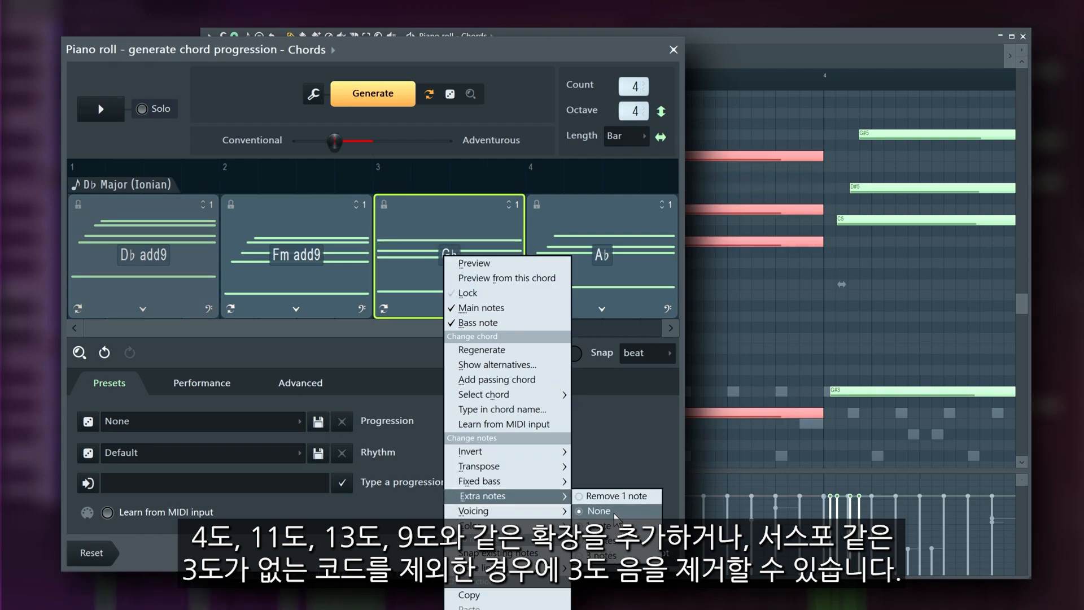
click(621, 497)
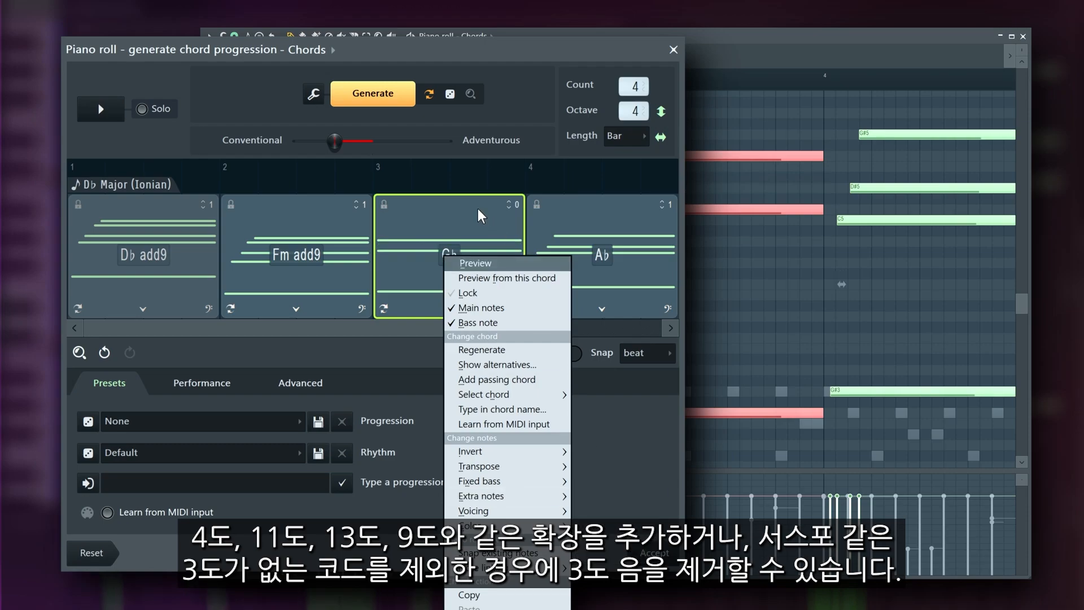
click(481, 237)
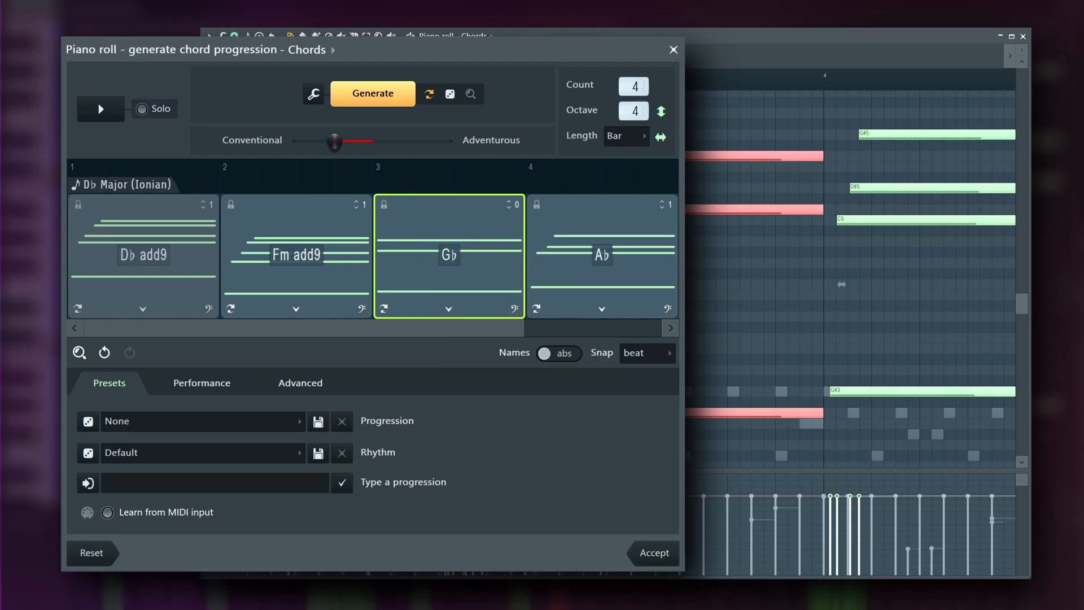
Step: Undo the last extra-notes change on the G♭ chord, and set its voicing to block
click(113, 356)
click(430, 249)
right_click(431, 249)
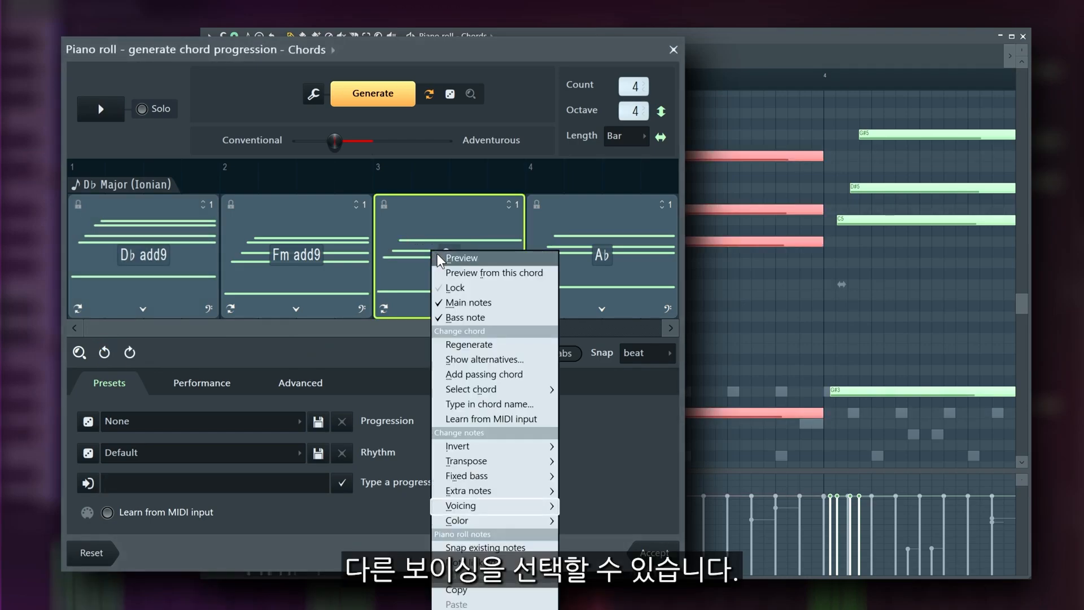
mouse_move(530, 505)
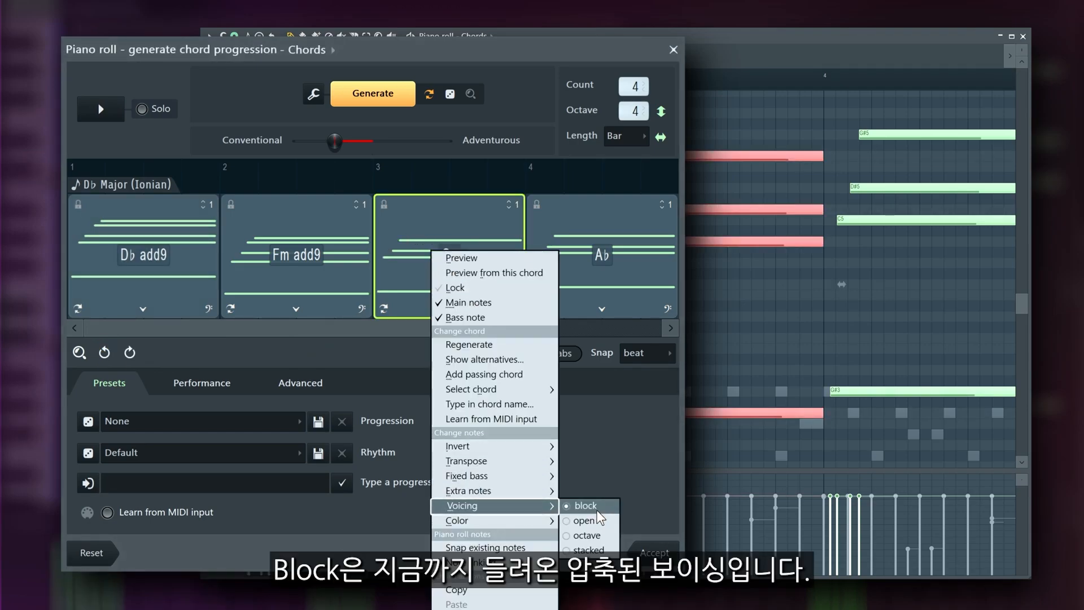
click(417, 249)
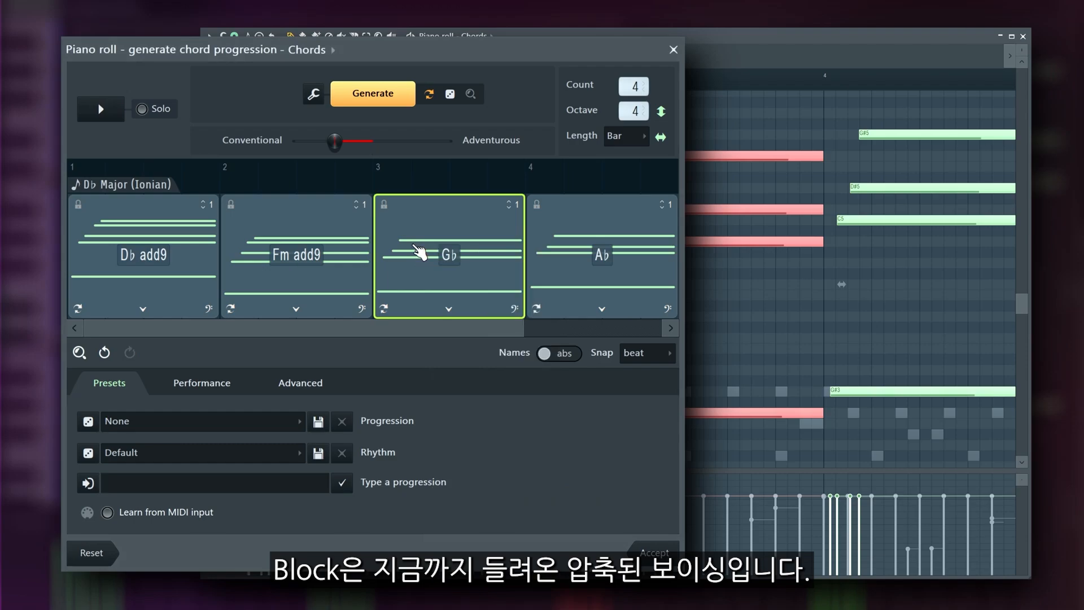
Step: Try the open voicing and the octave voicing on the G♭ chord
right_click(432, 261)
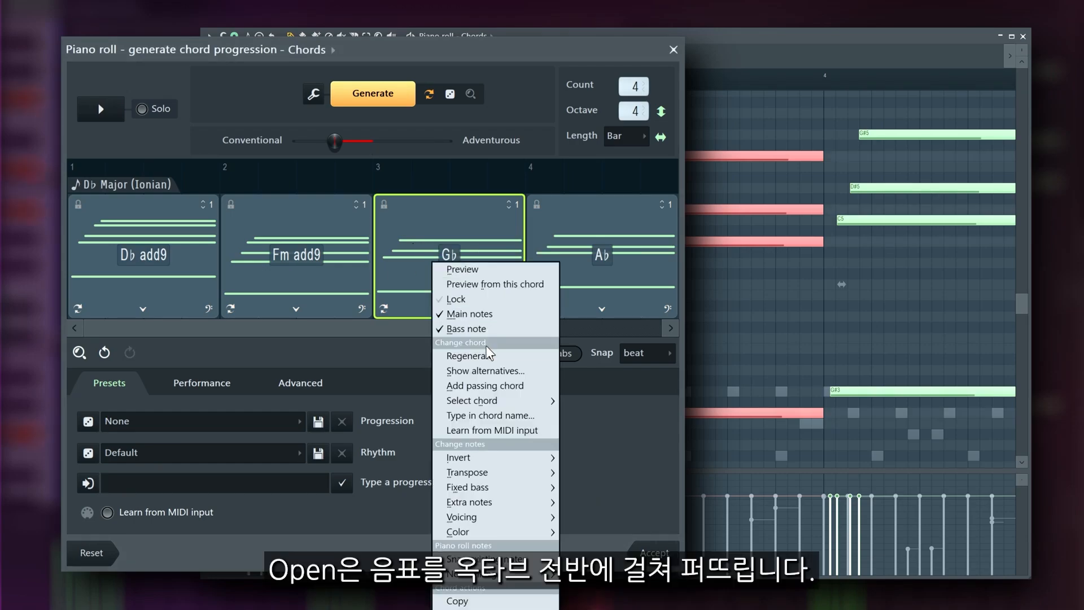
click(598, 534)
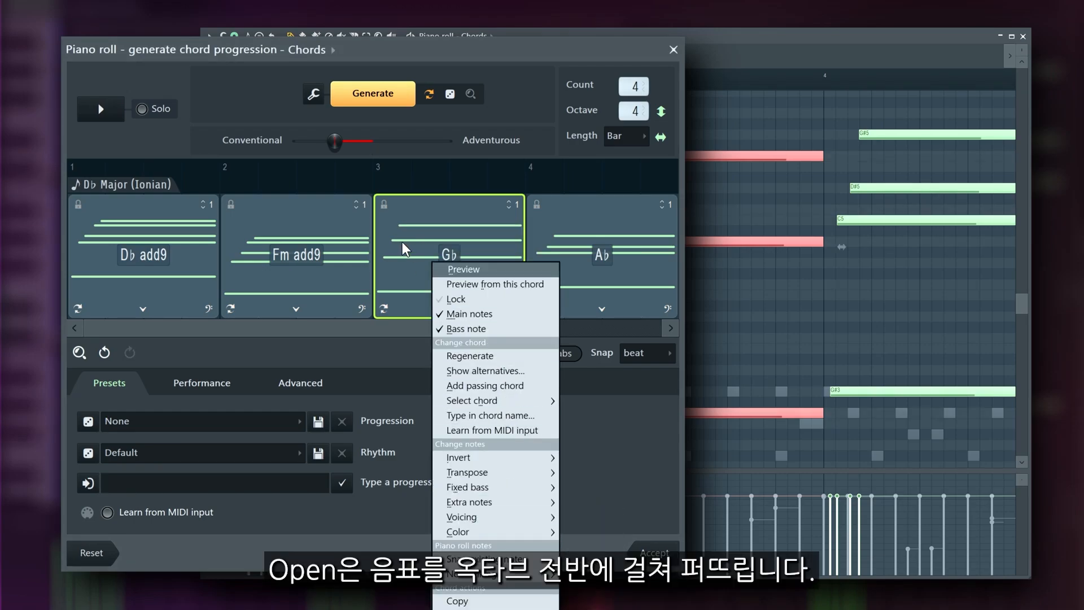
right_click(421, 263)
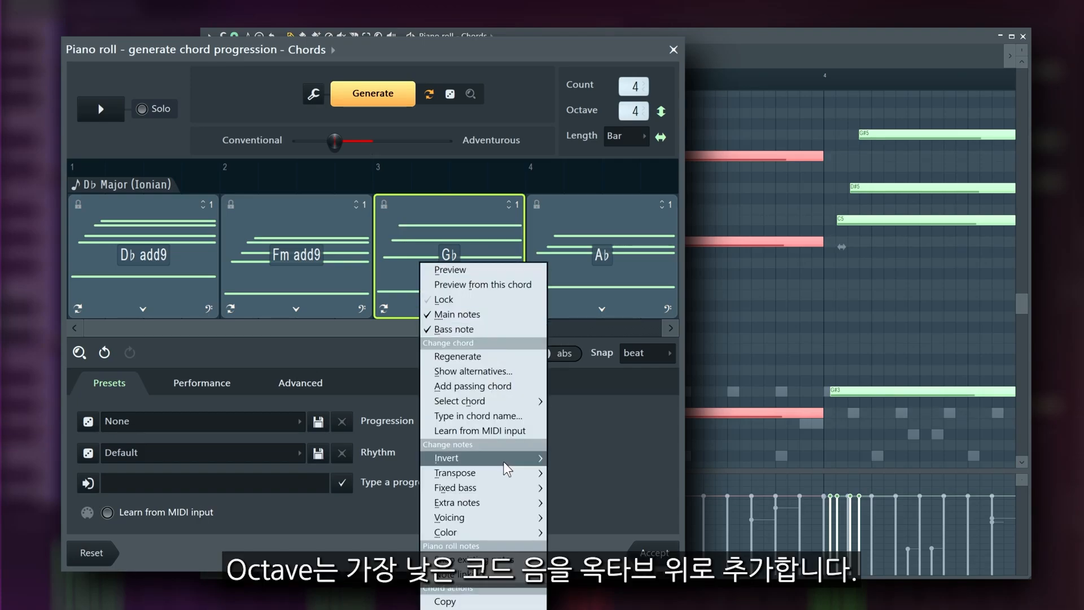
mouse_move(518, 517)
click(575, 547)
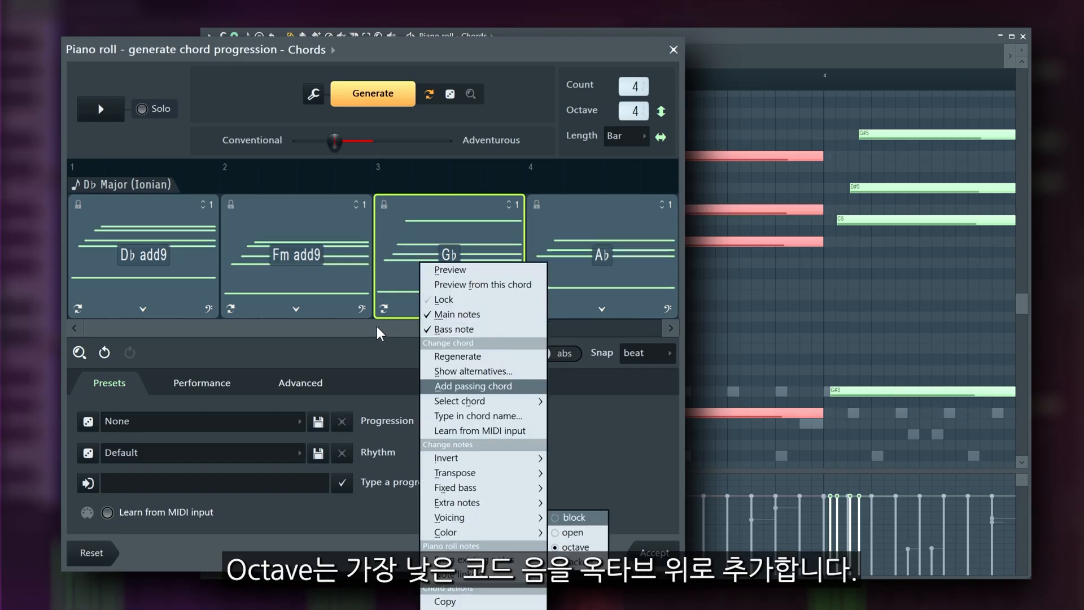
Step: Try the stacked voicing on the G♭ chord, and return it to block voicing
right_click(420, 267)
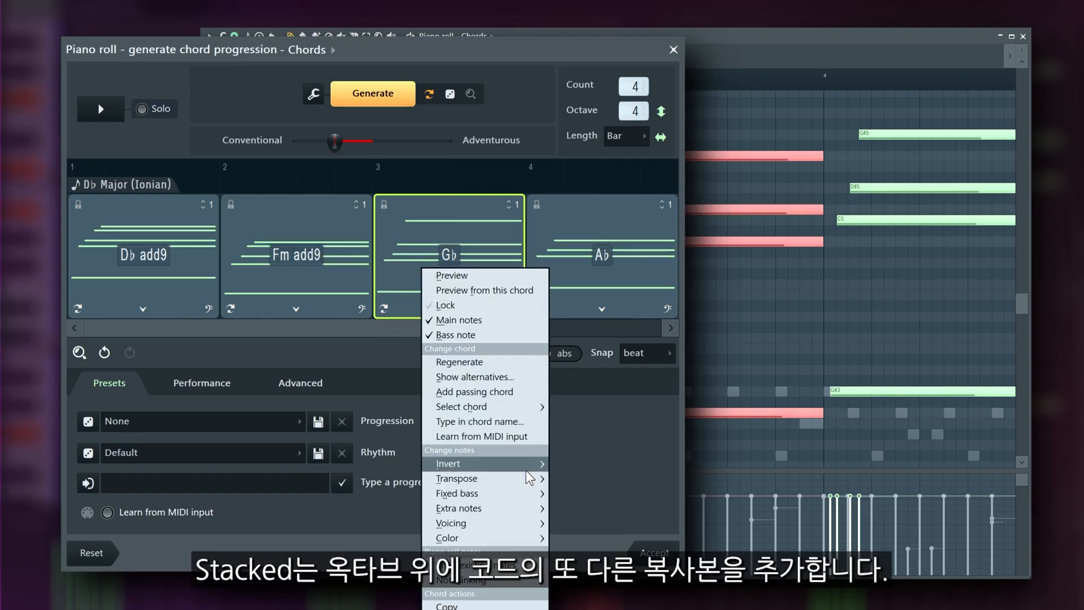
mouse_move(537, 523)
click(575, 566)
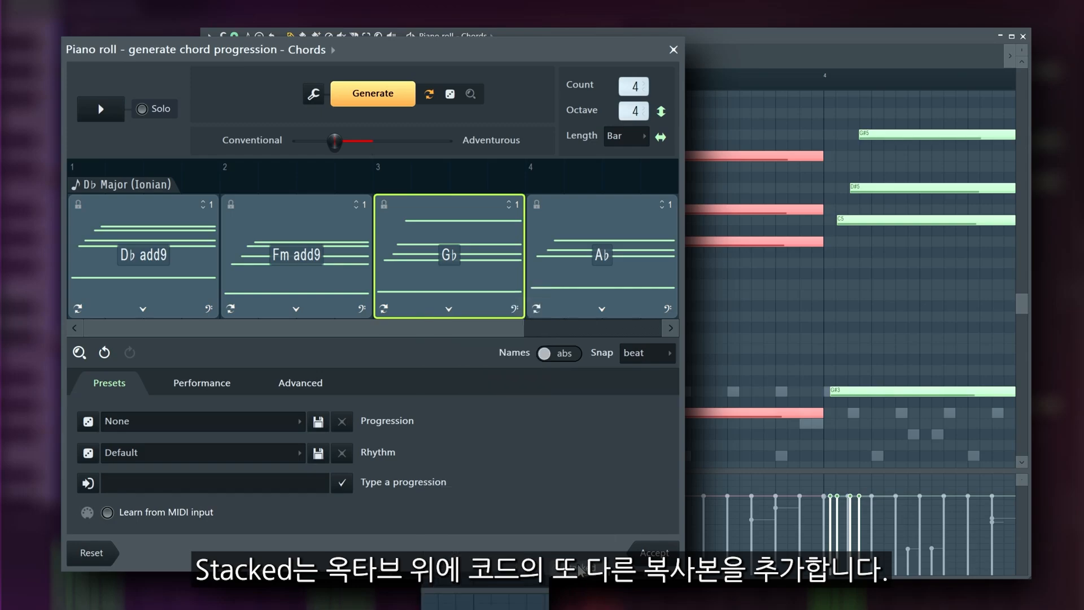
right_click(408, 249)
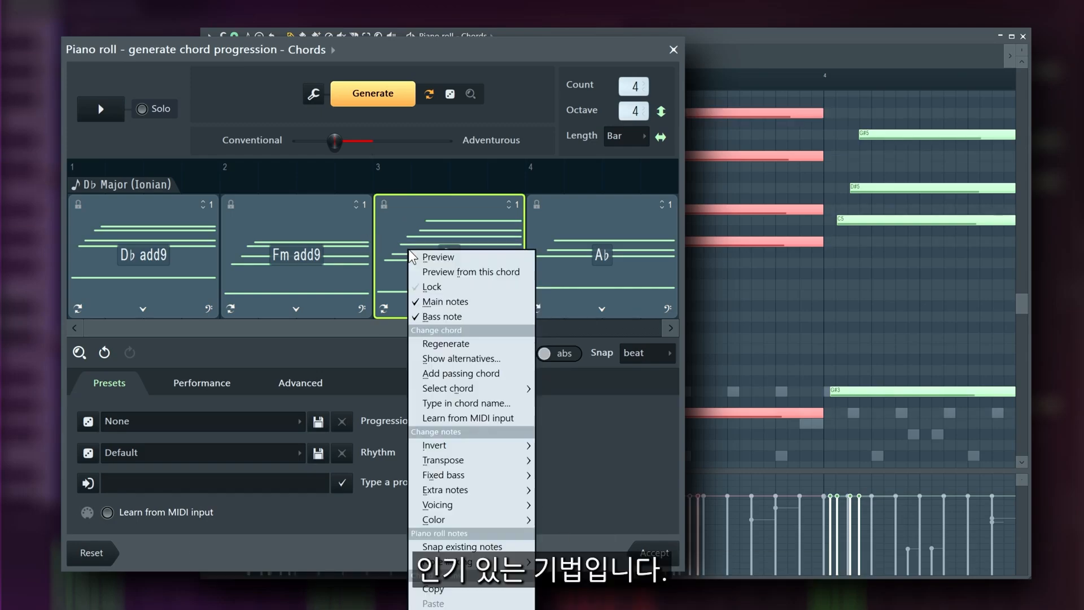
click(557, 504)
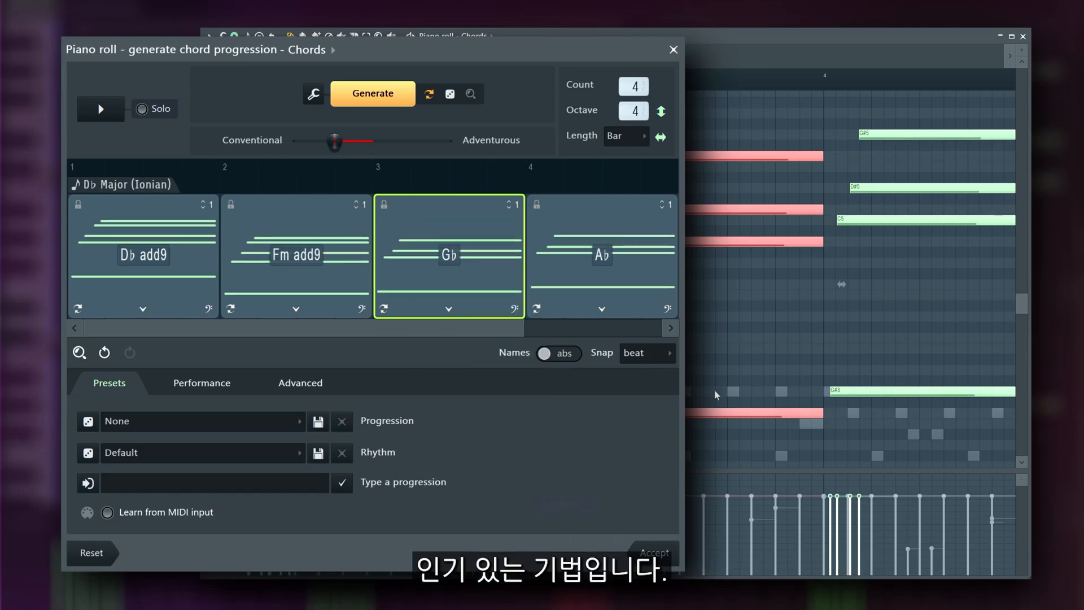
Step: Try note colors 8, 9, 10 and 11 on the G♭ chord
right_click(454, 259)
mouse_move(582, 421)
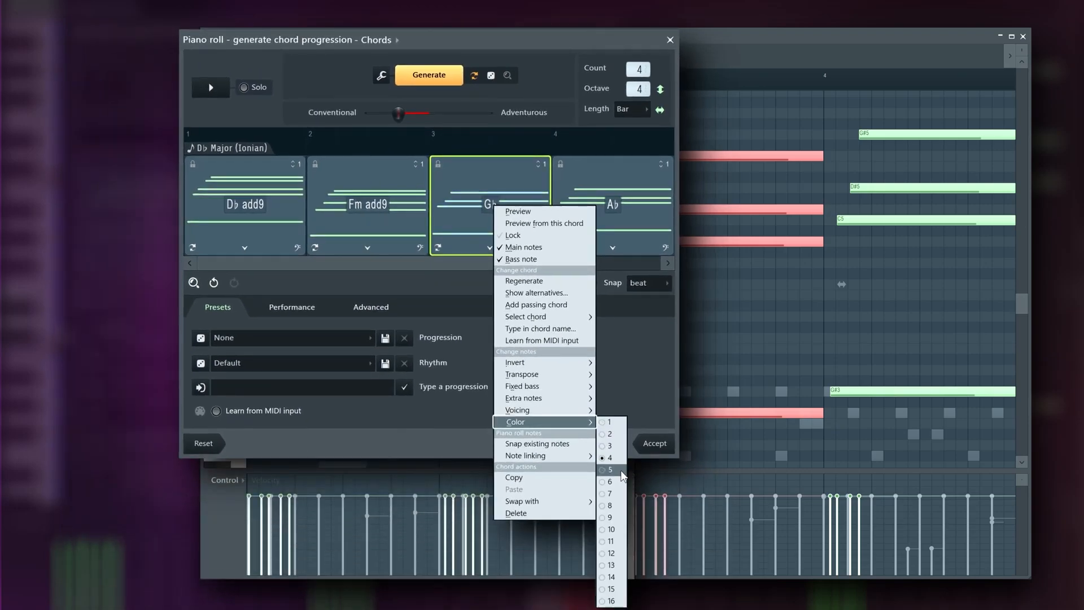
click(620, 505)
right_click(619, 517)
right_click(620, 529)
right_click(620, 542)
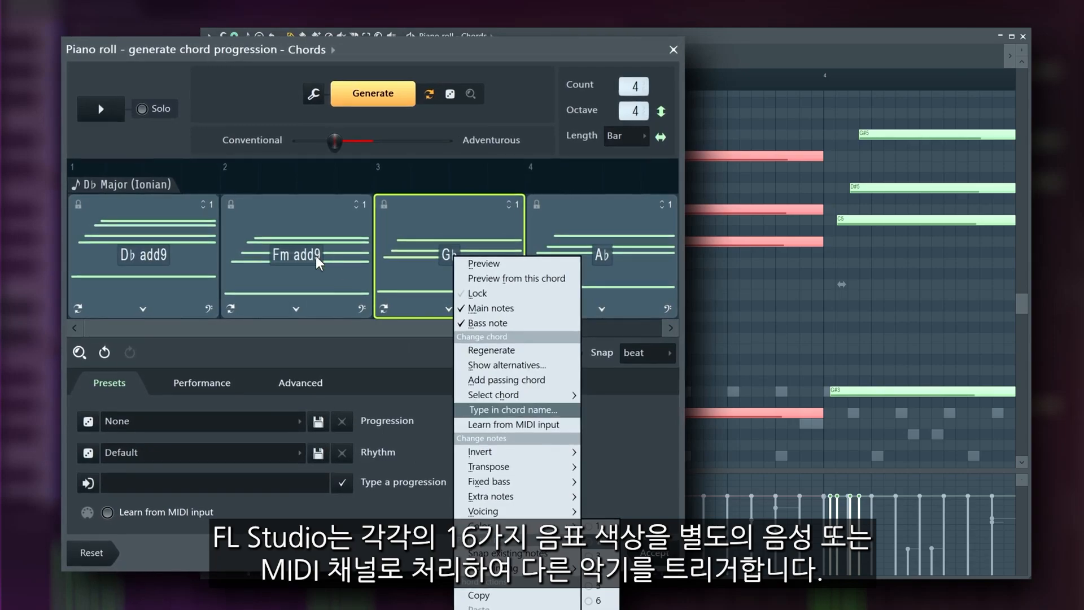
click(370, 218)
Step: Recolor the G♭ chord's notes pink
right_click(446, 227)
mouse_move(480, 535)
right_click(556, 564)
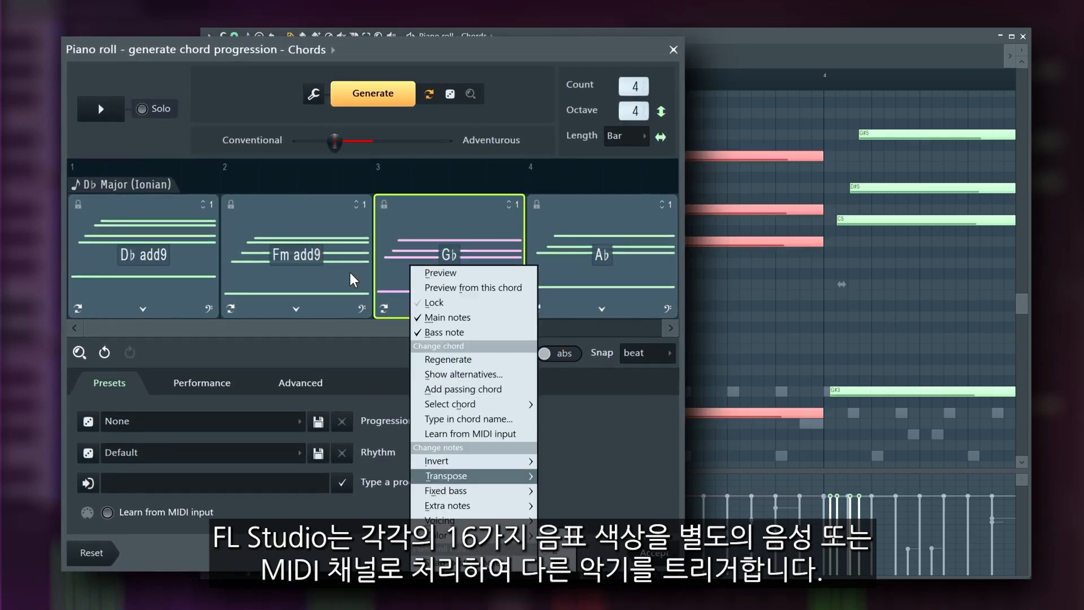
click(348, 269)
Step: Preview the progression from the G♭ chord together with the loose melody notes, and stop playback
right_click(451, 270)
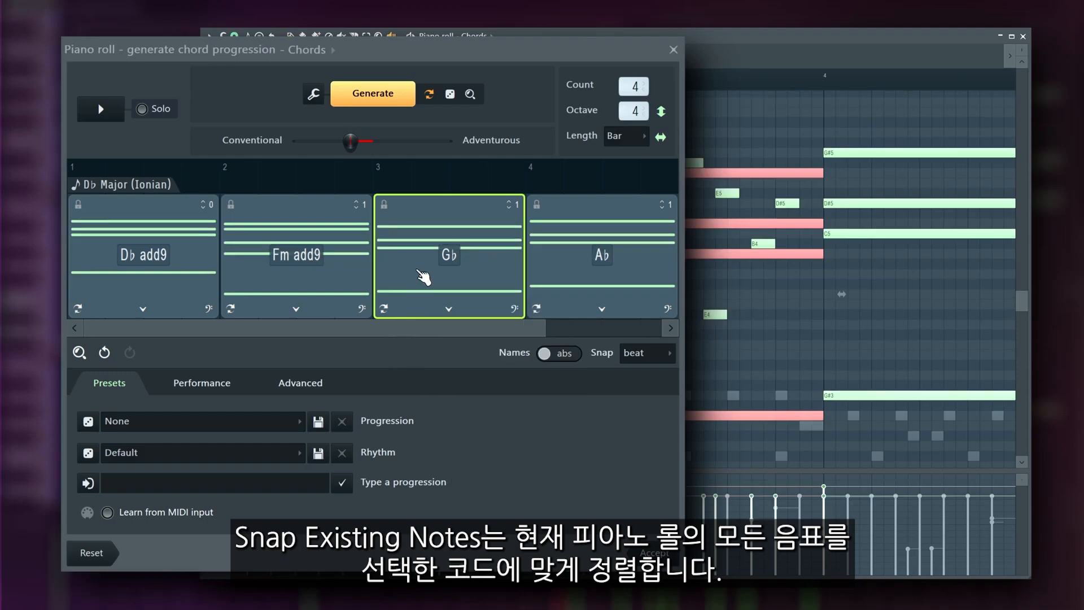
right_click(424, 274)
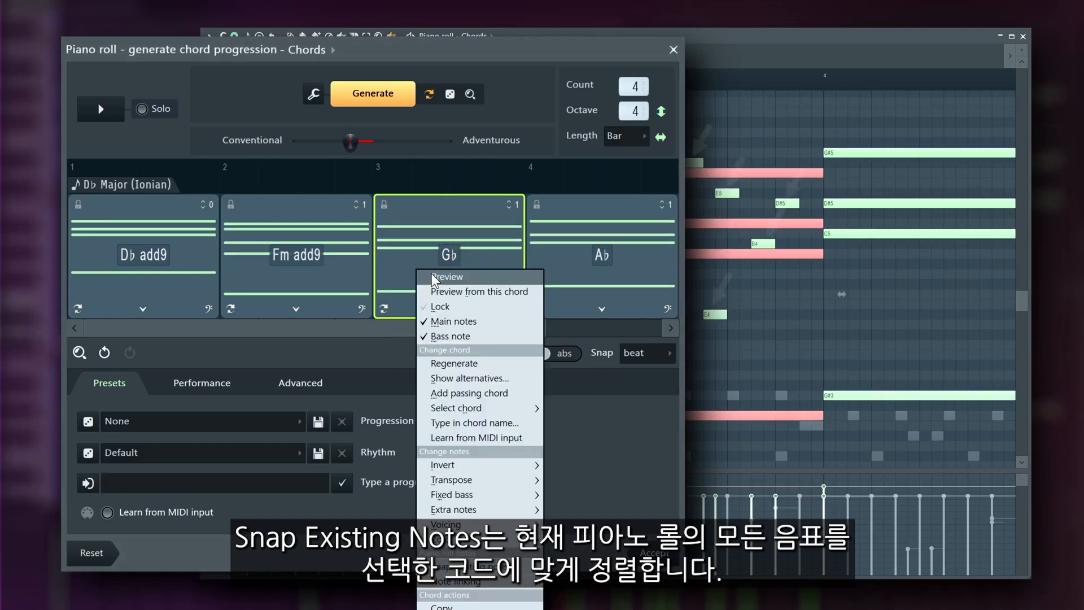
click(449, 291)
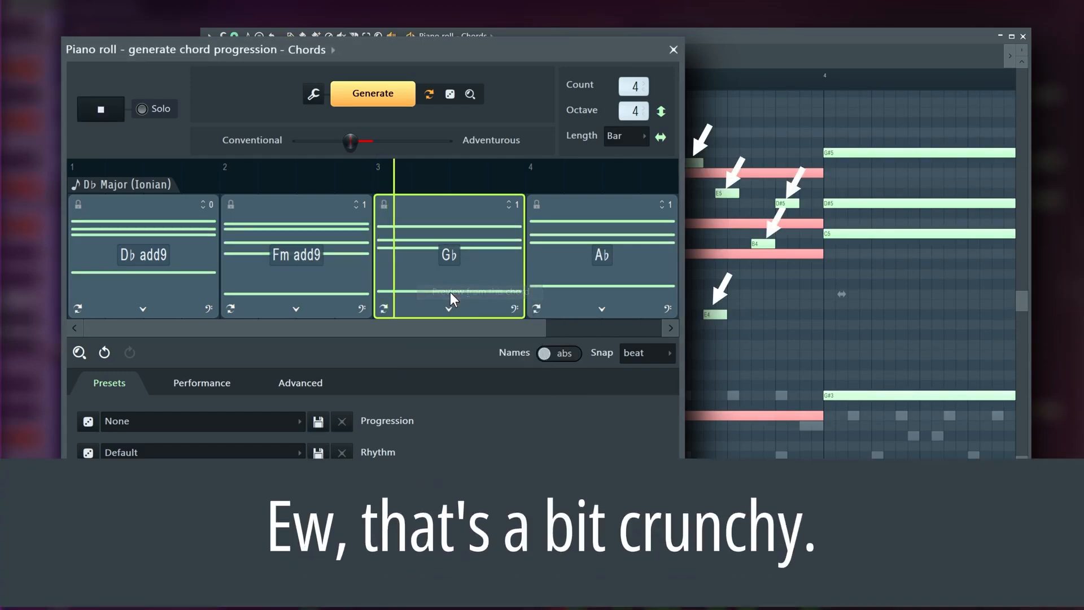
key(space)
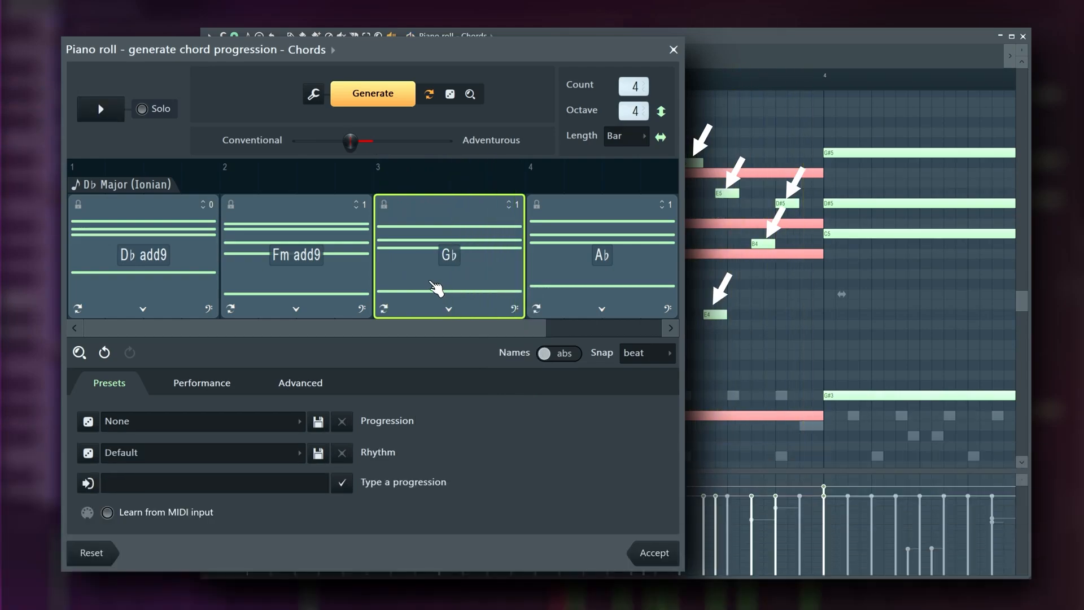
Step: Snap the existing piano roll notes to the G♭ chord, and preview the progression from that chord
right_click(432, 283)
click(467, 574)
right_click(408, 271)
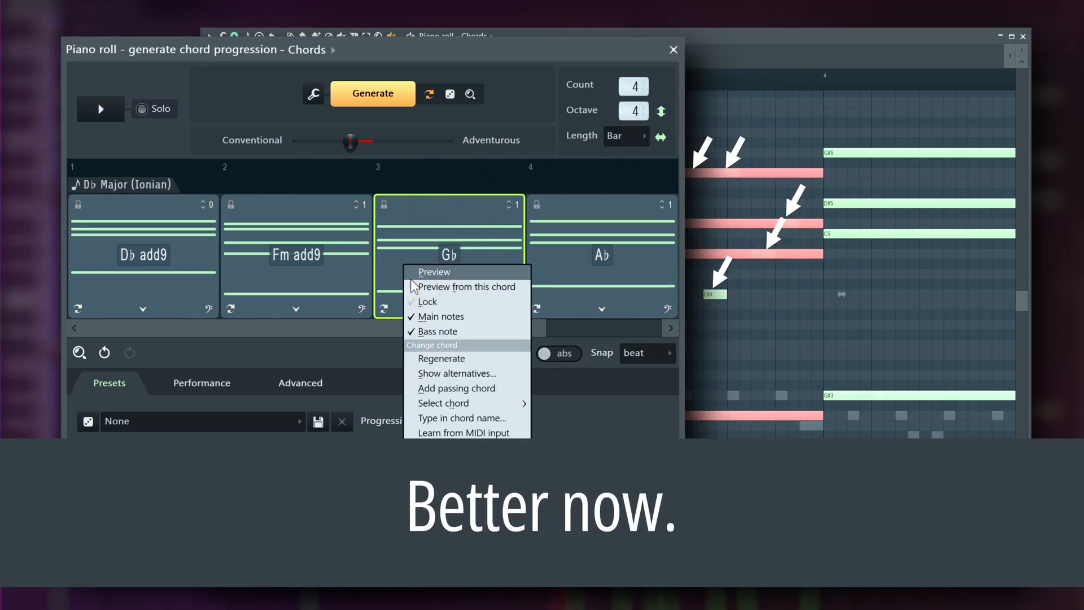
click(417, 286)
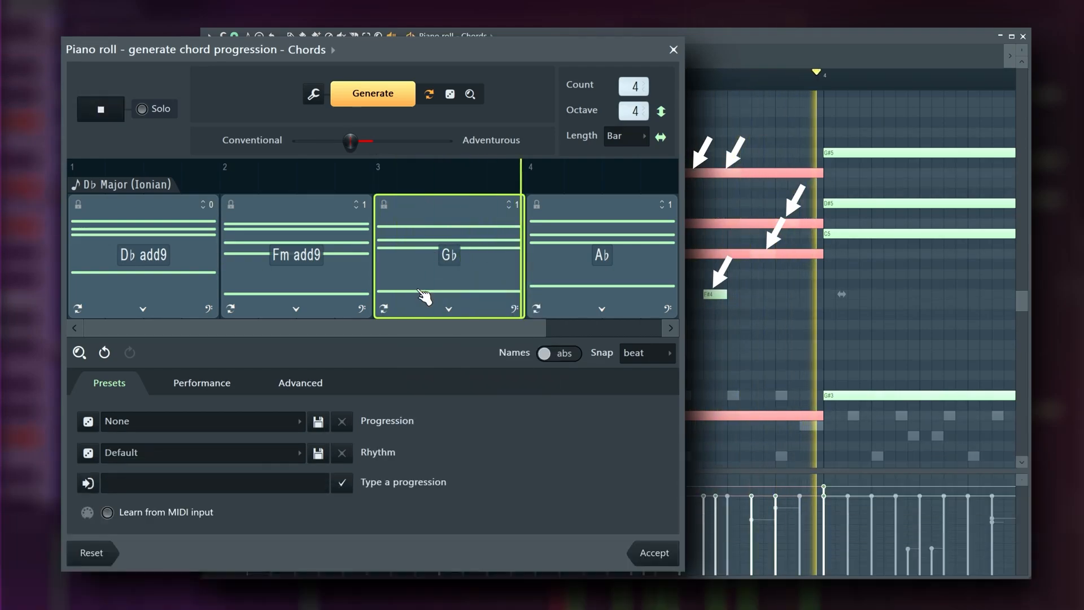
Step: Link the loose melody notes in the piano roll to the G♭ chord block
right_click(471, 245)
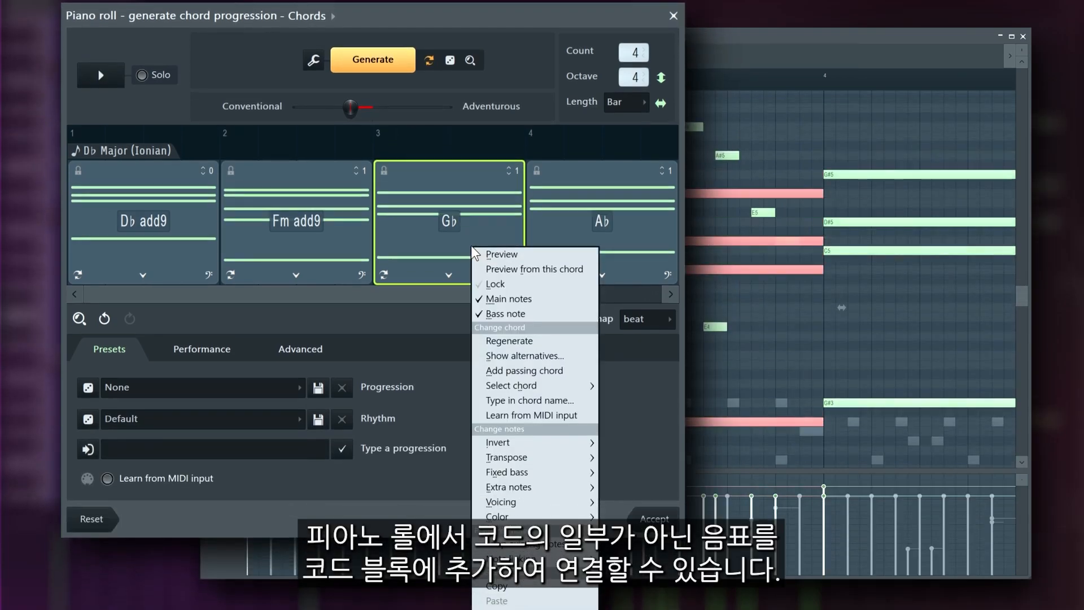
mouse_move(552, 559)
click(626, 504)
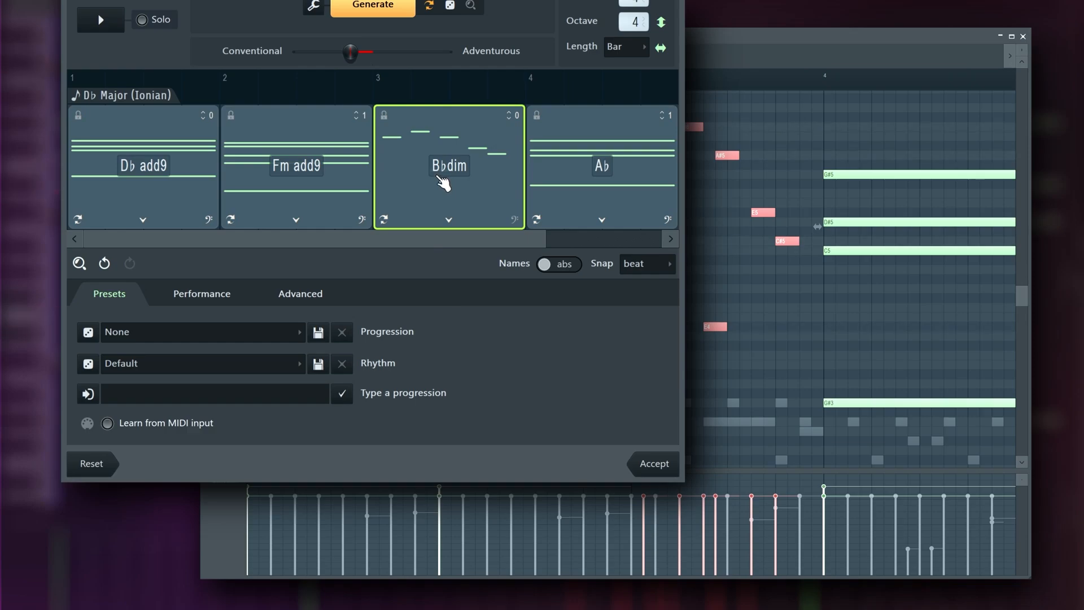
Step: Unlink the G♭ chord's notes from its chord block
right_click(450, 199)
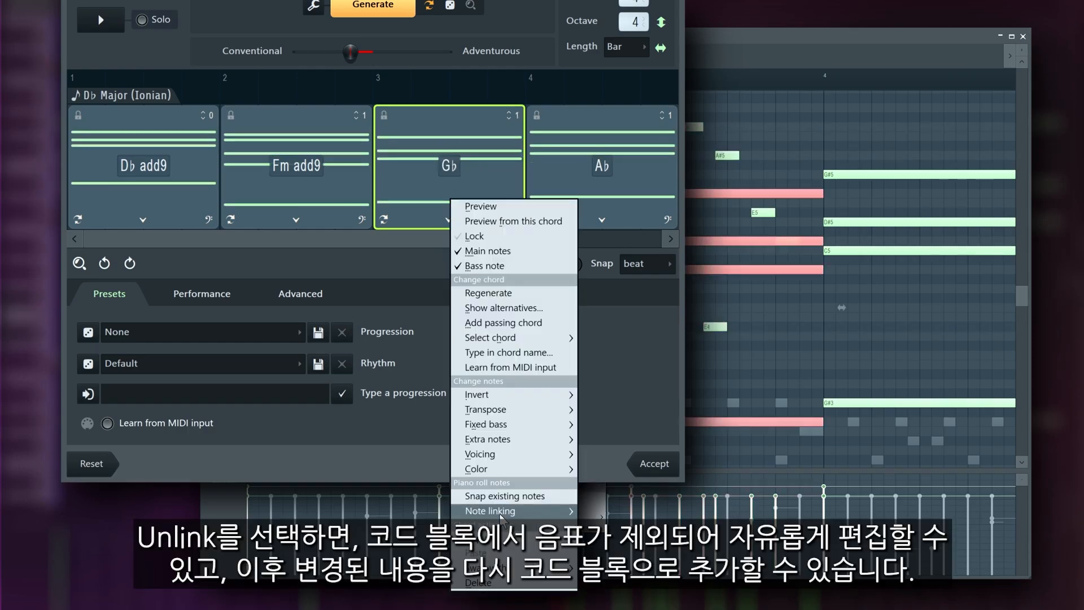
mouse_move(502, 511)
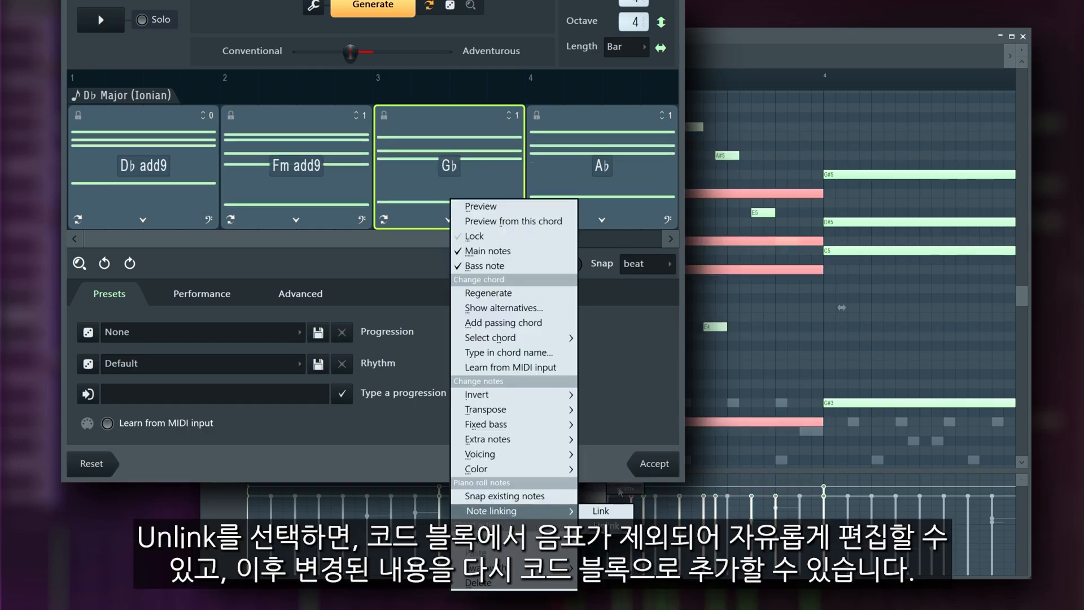
click(600, 510)
right_click(475, 197)
mouse_move(552, 502)
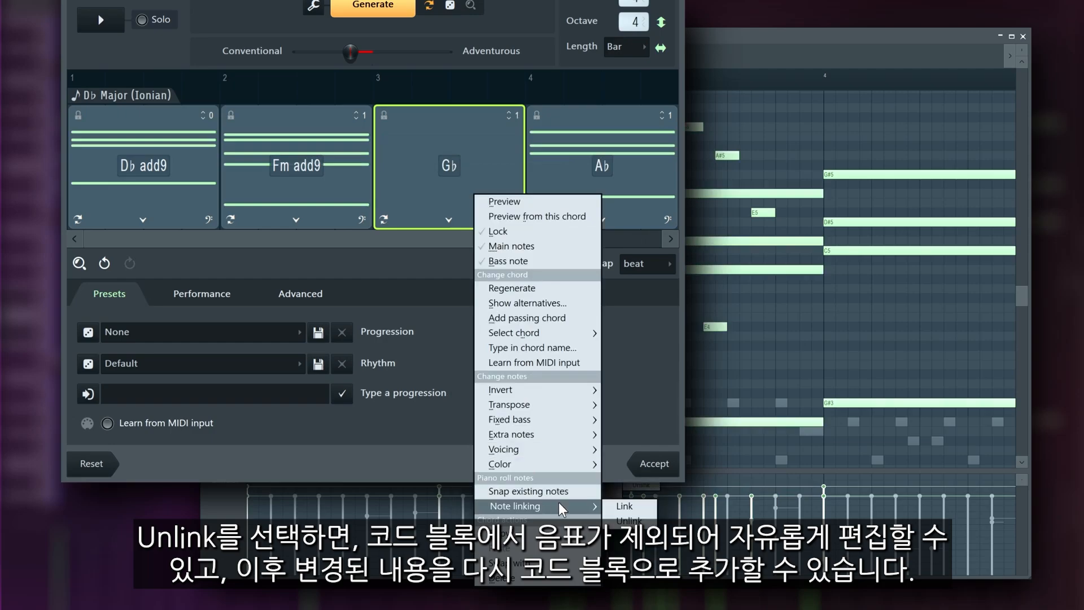
click(635, 519)
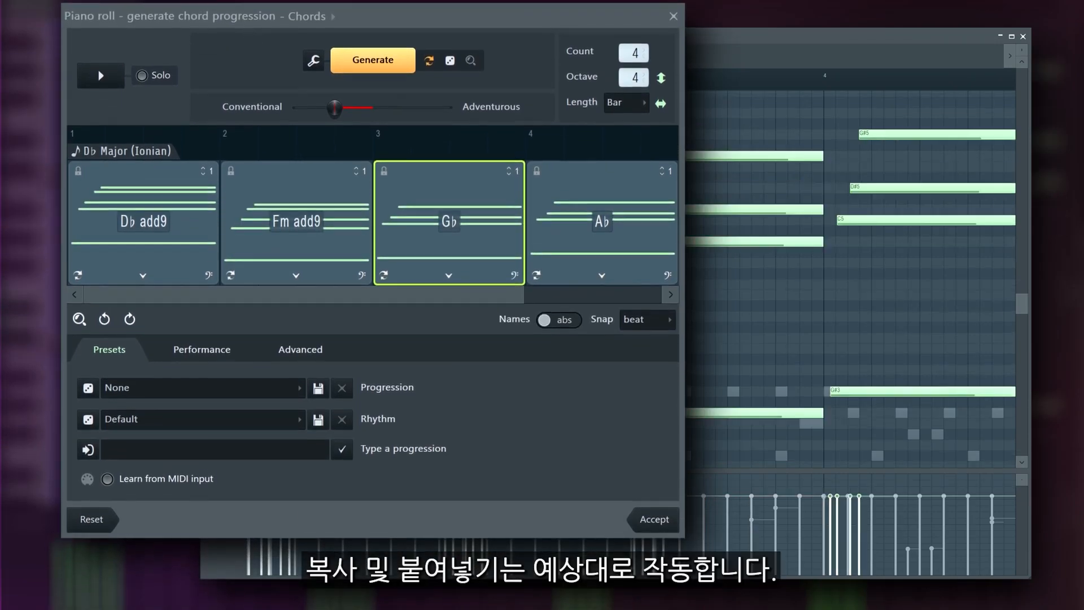
Step: Copy the G♭ chord and paste it over the Fm add9 chord
right_click(492, 241)
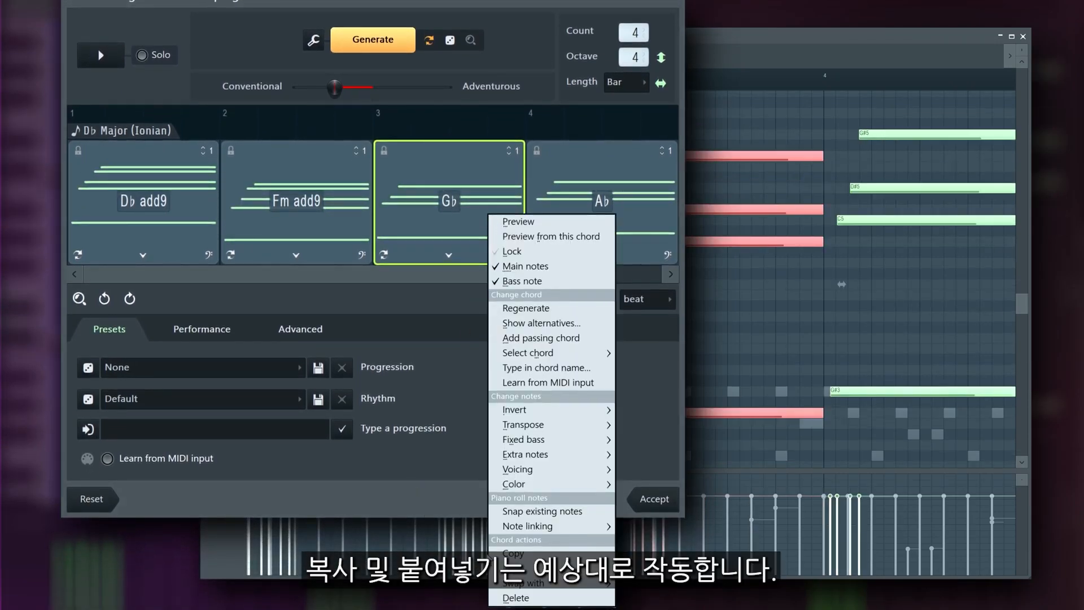
click(512, 553)
right_click(346, 215)
click(372, 567)
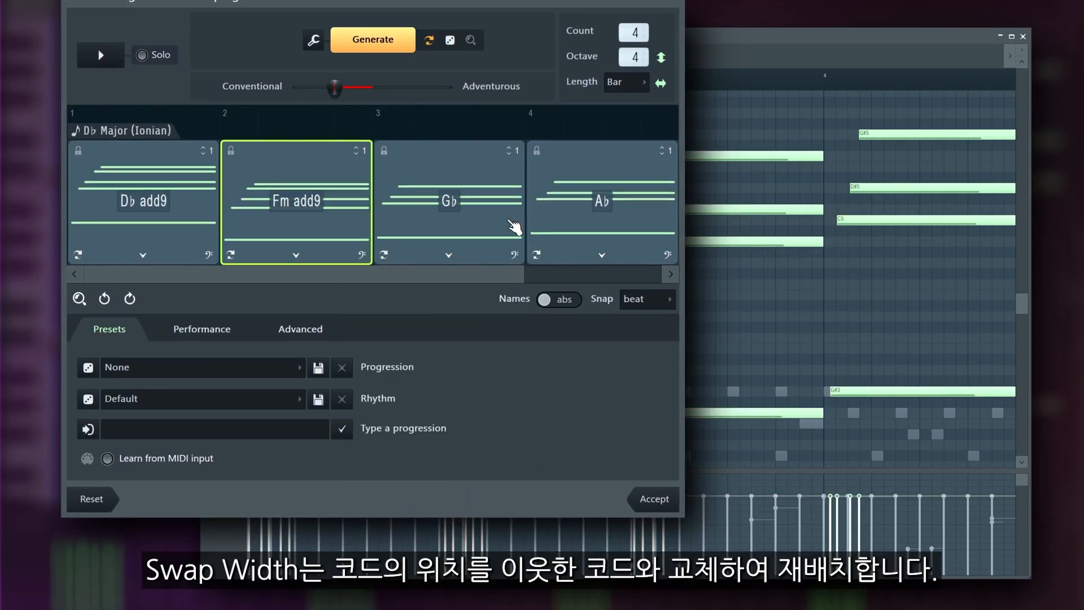
Step: Swap the G♭ chord with its neighbouring chord, and swap it back to the third position
right_click(509, 227)
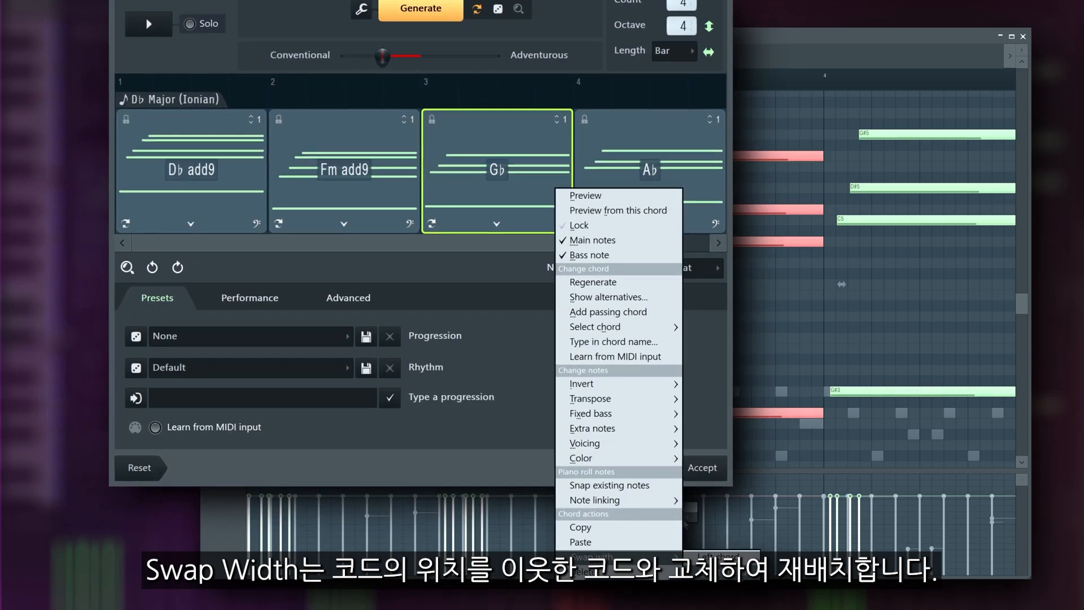
click(719, 572)
right_click(631, 199)
click(790, 563)
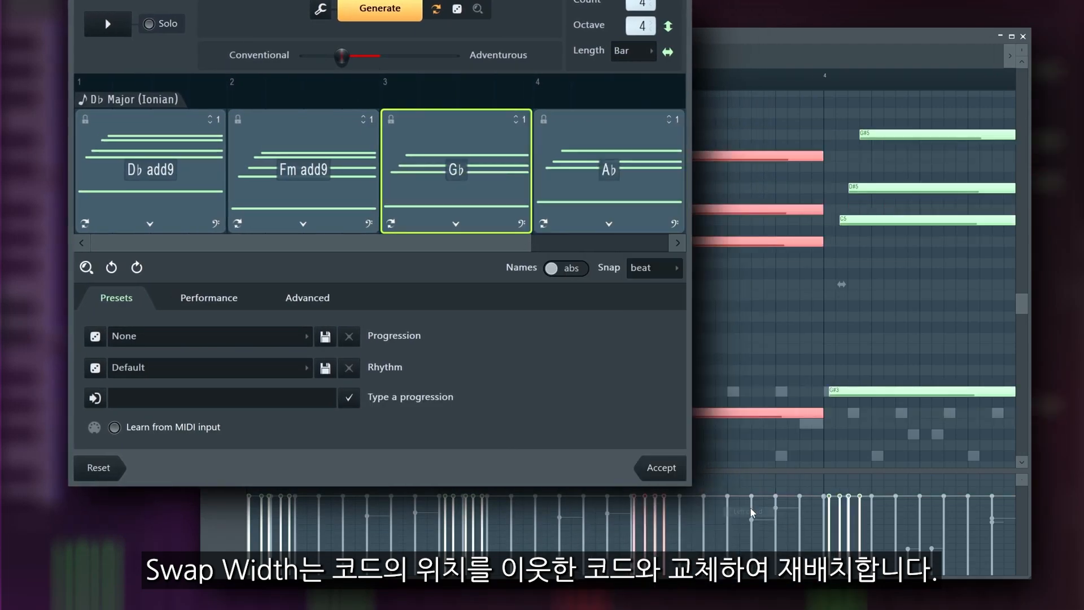
Step: Delete the G♭ chord from the progression, and undo the deletion
right_click(470, 199)
click(490, 583)
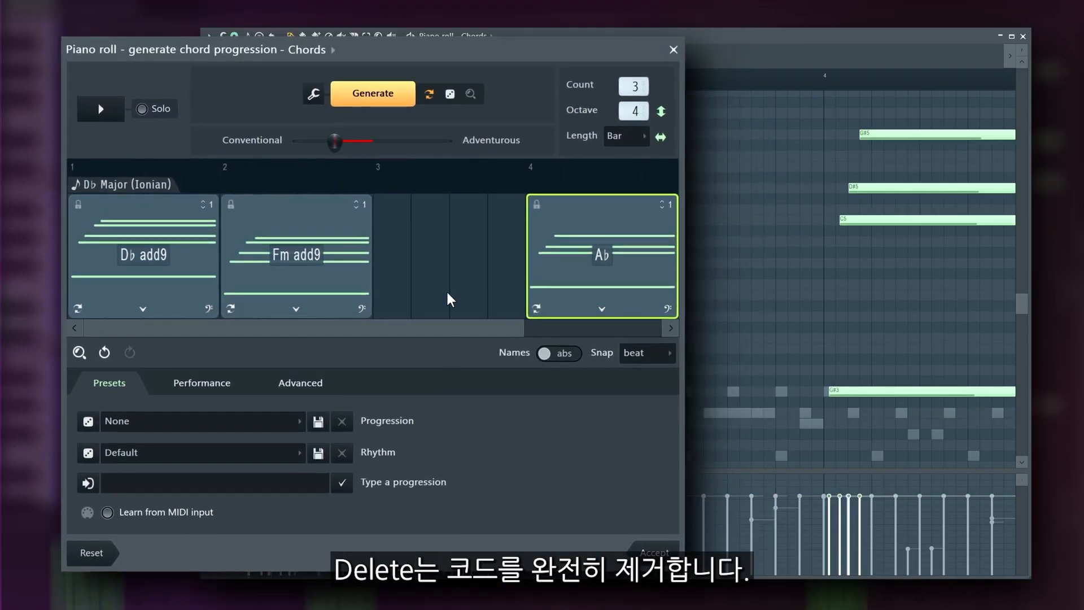
key(ctrl+z)
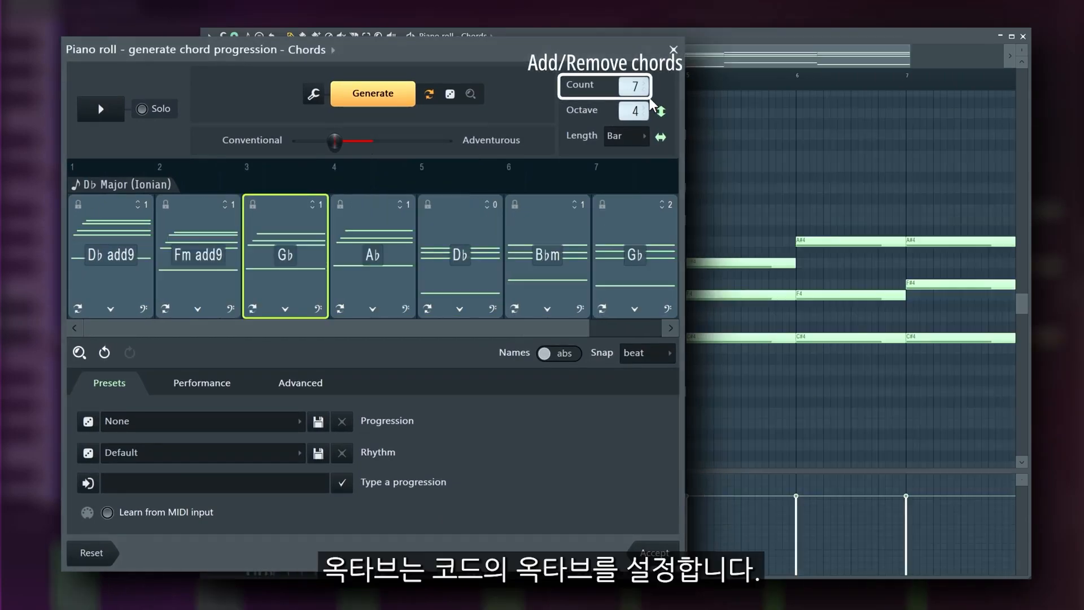
Step: Reduce the chord count to 4, and raise the progression's octave to 5
scroll(645, 87, down, 2)
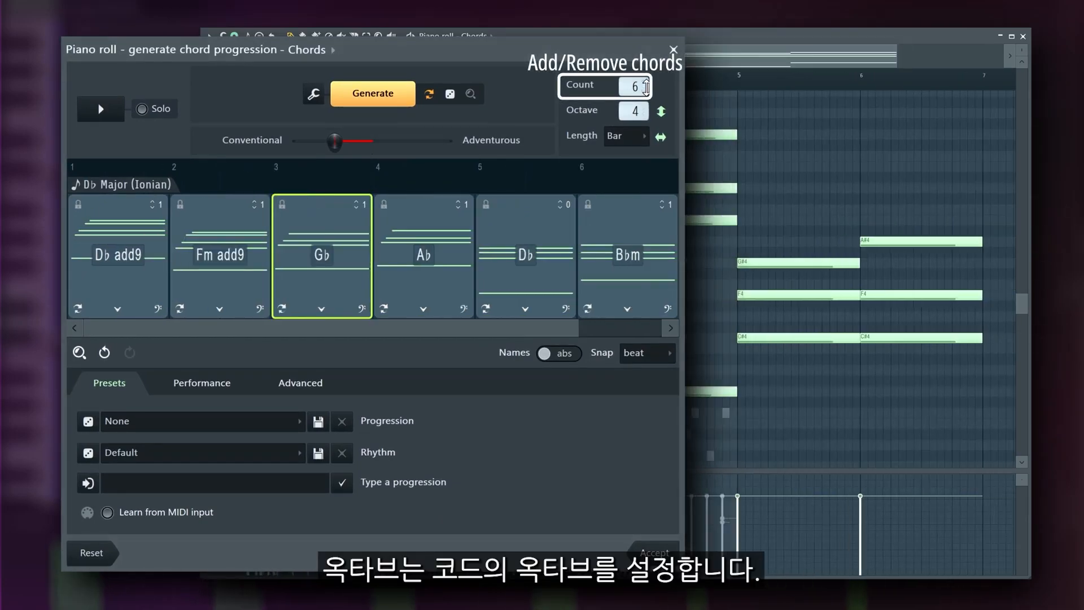
scroll(645, 88, down, 1)
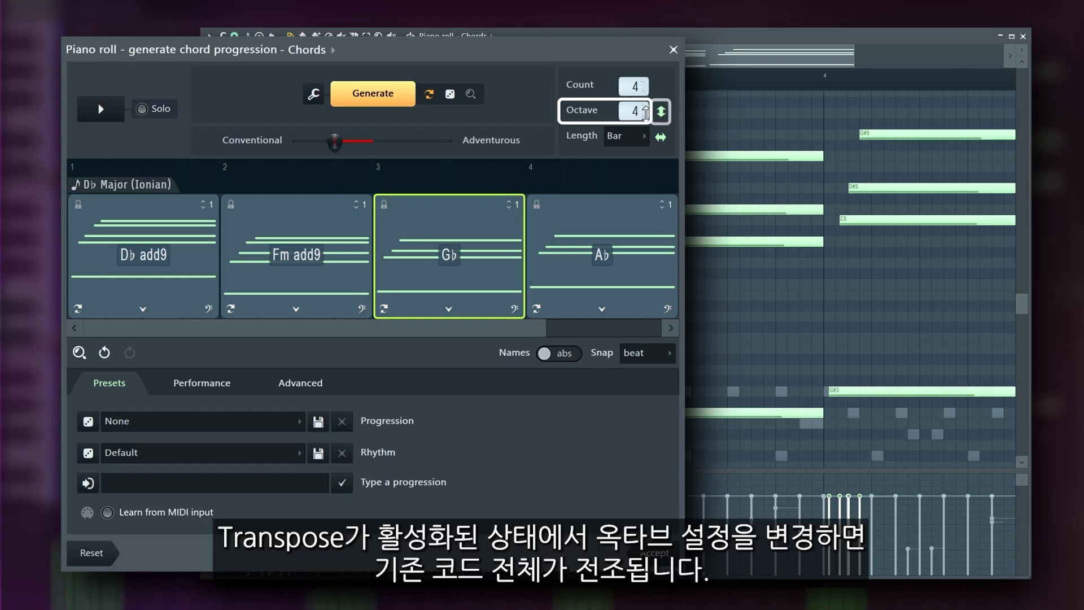
scroll(645, 111, up, 1)
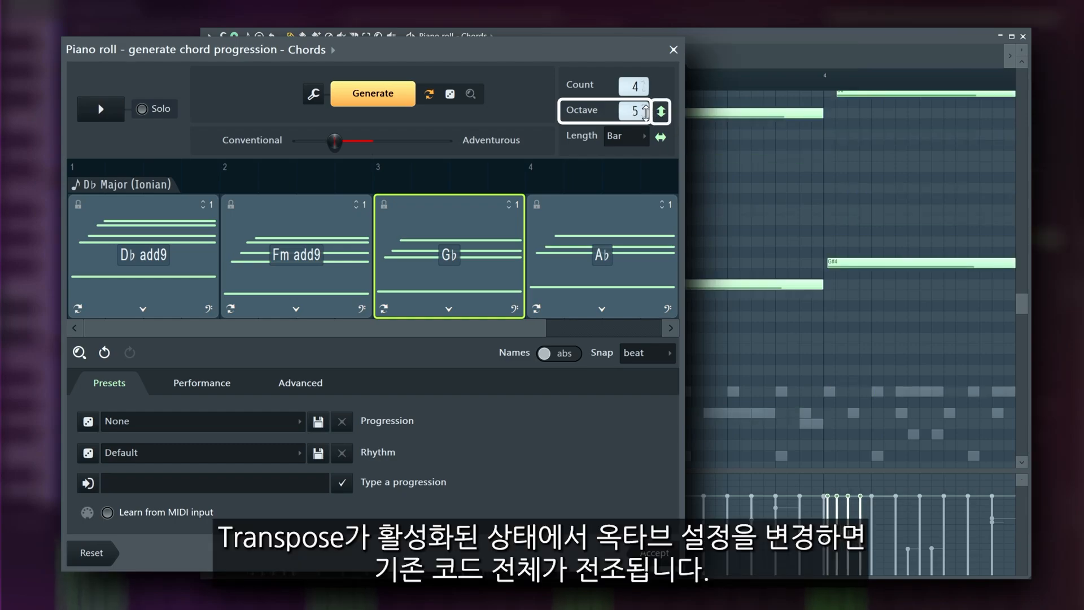
Step: Transpose the progression down to octave 4, turn off Transpose, and change the octave setting to 5 and back to 4
scroll(645, 111, down, 1)
click(661, 112)
scroll(644, 111, up, 1)
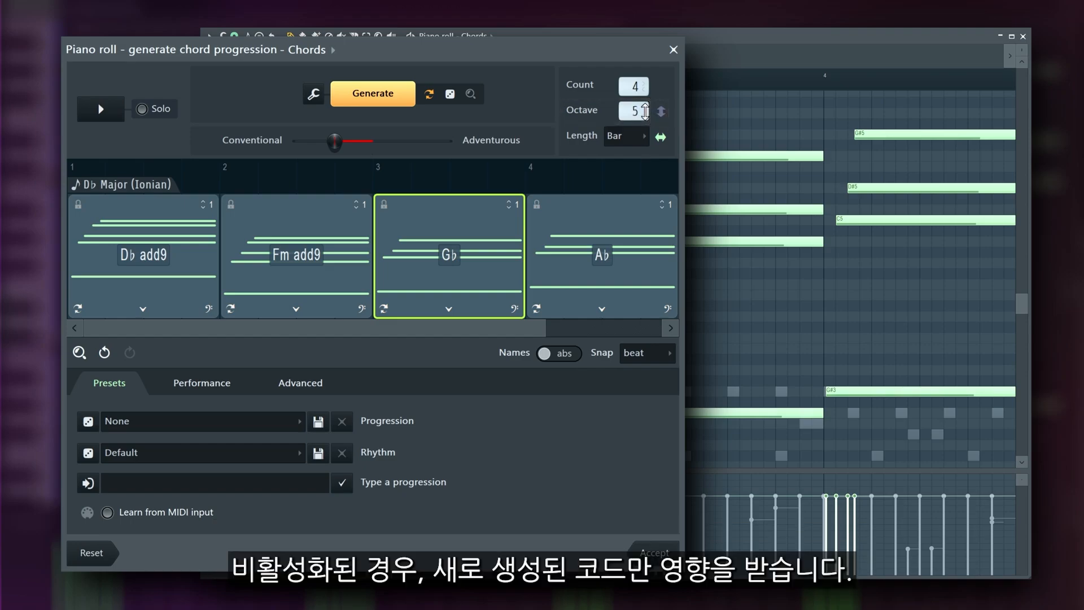
click(661, 111)
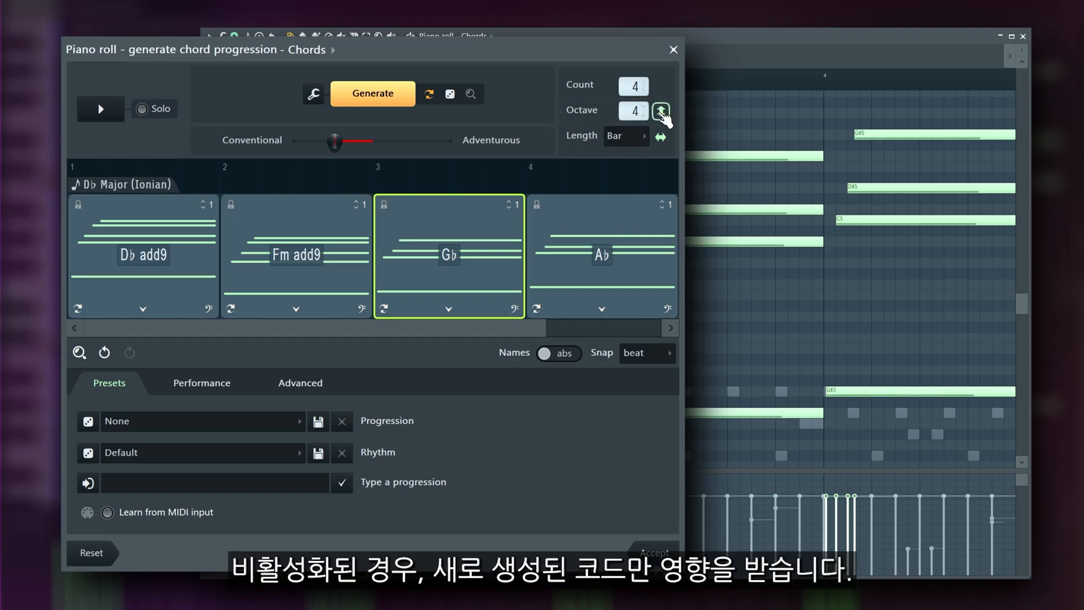
Step: Set the length of newly generated chords to 2 Beats with Rescale off, and raise the chord count to 7
click(641, 136)
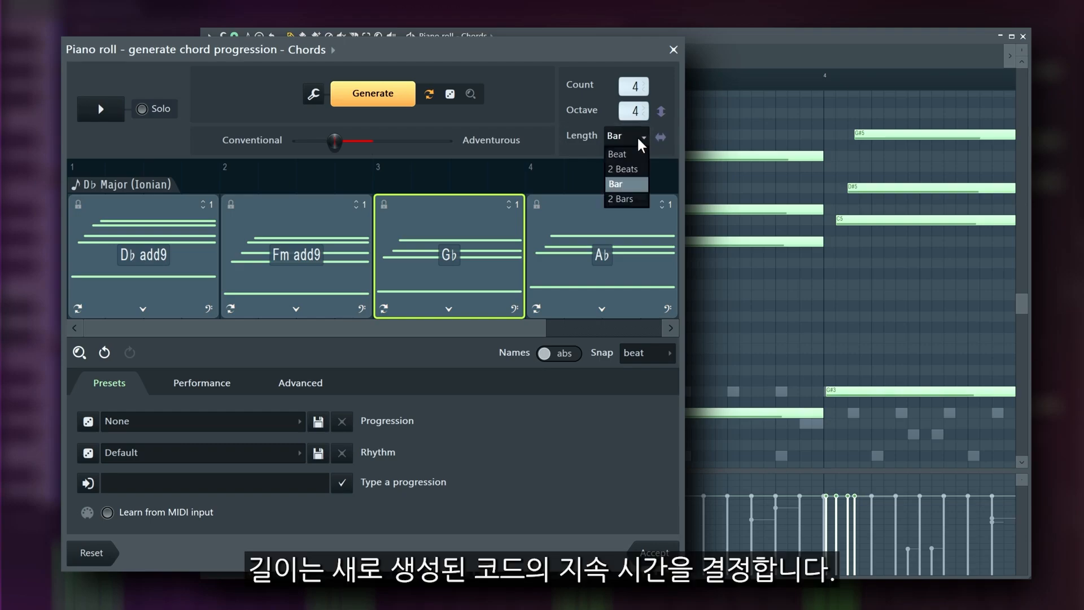
click(641, 167)
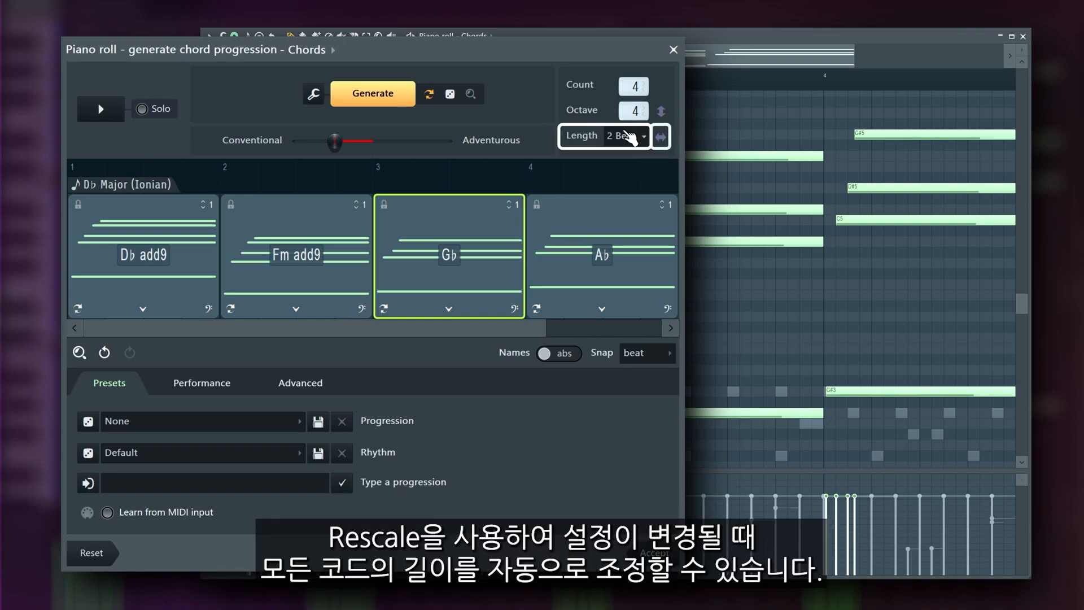
scroll(635, 86, up, 3)
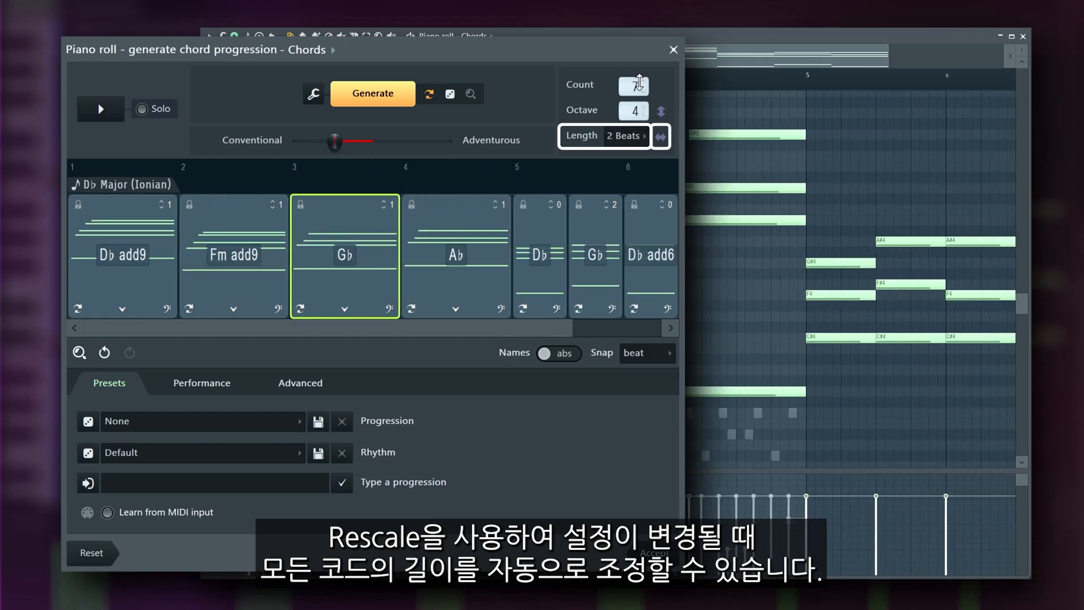
Step: Rescale all chords by changing the length to Beat with Rescale on, and reduce the chord count to 6
click(660, 139)
scroll(642, 141, down, 2)
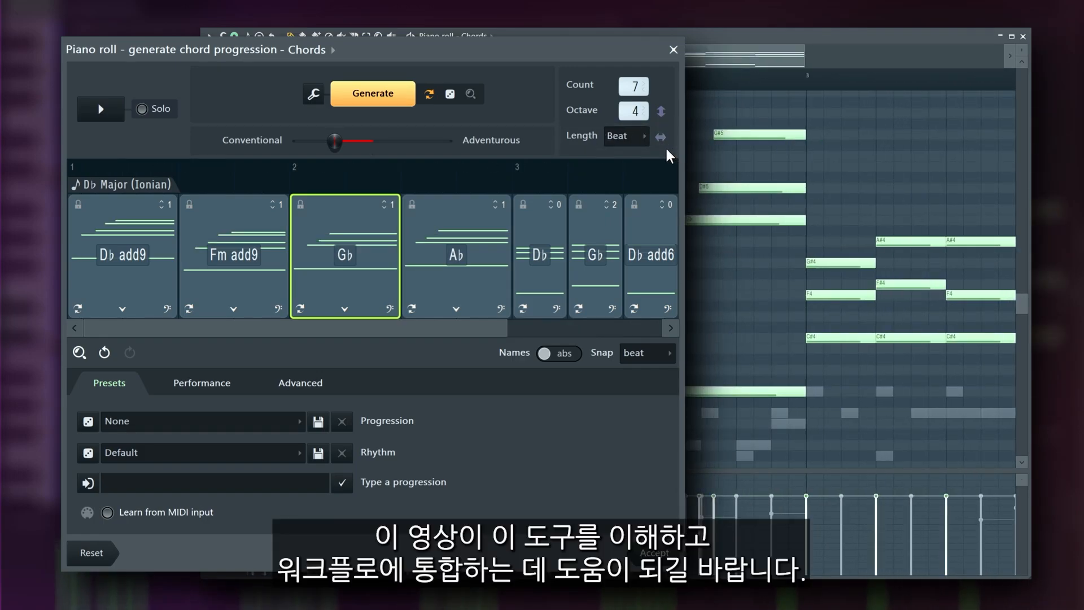
scroll(638, 86, down, 3)
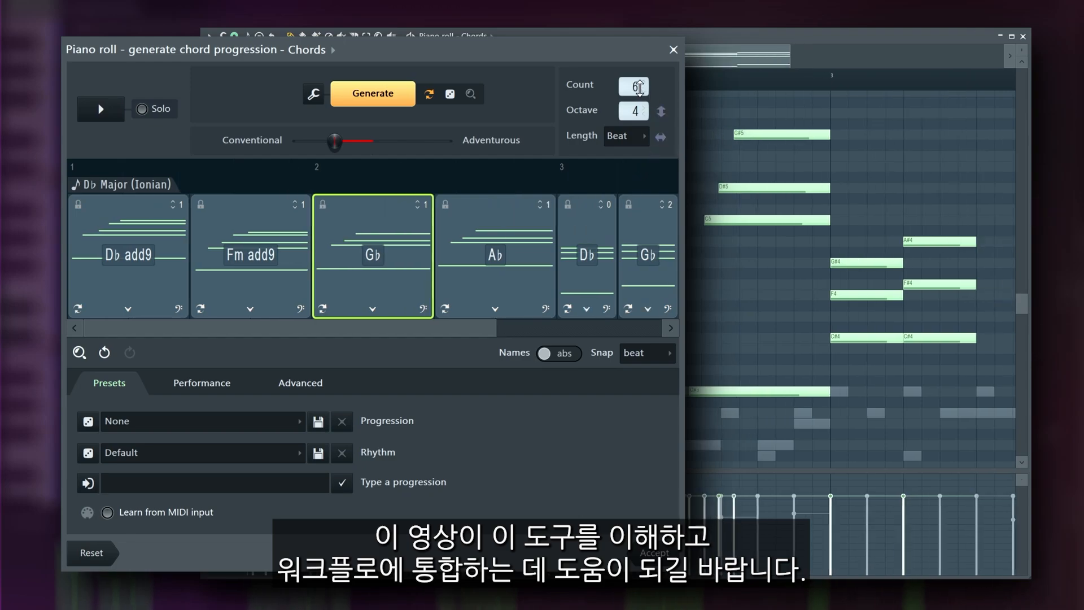